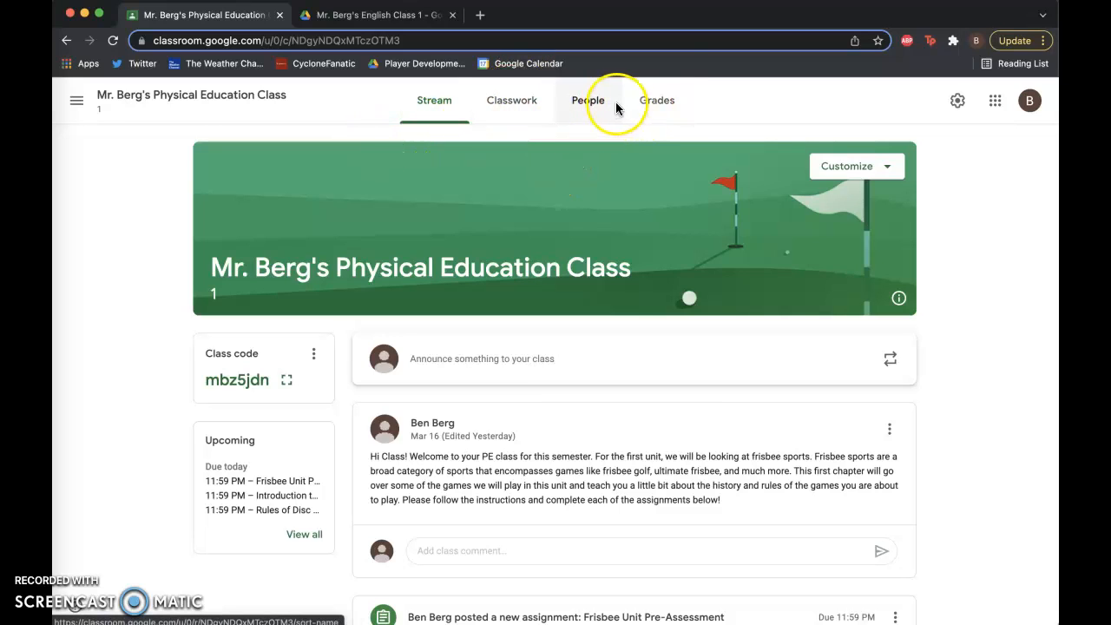
Close the extra English class Drive page and open the settings of the Physical Education class
click(515, 102)
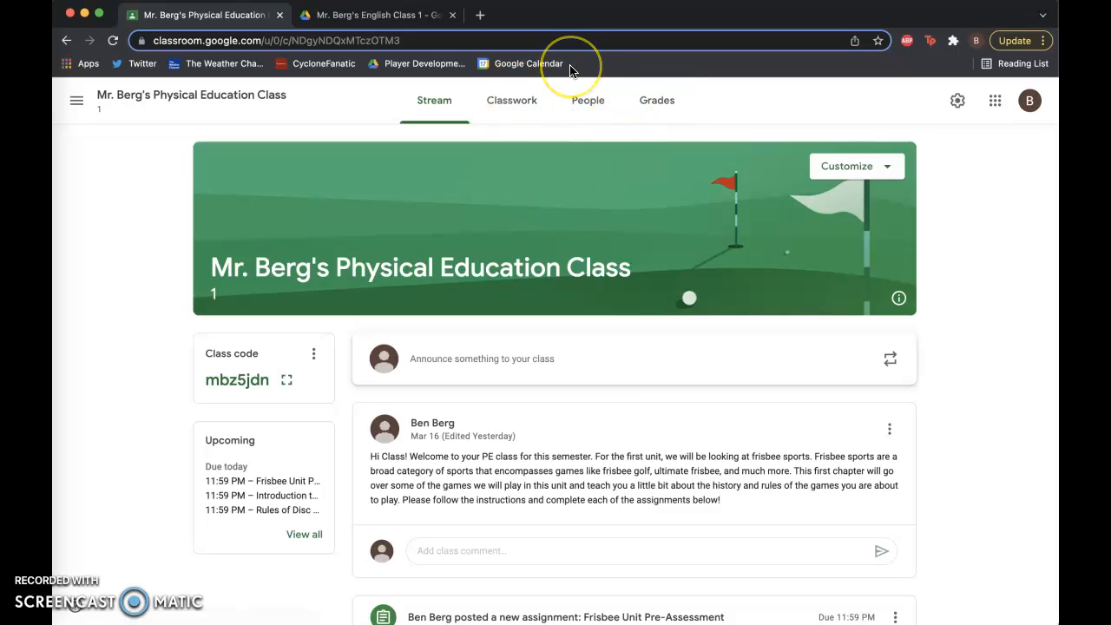
click(452, 15)
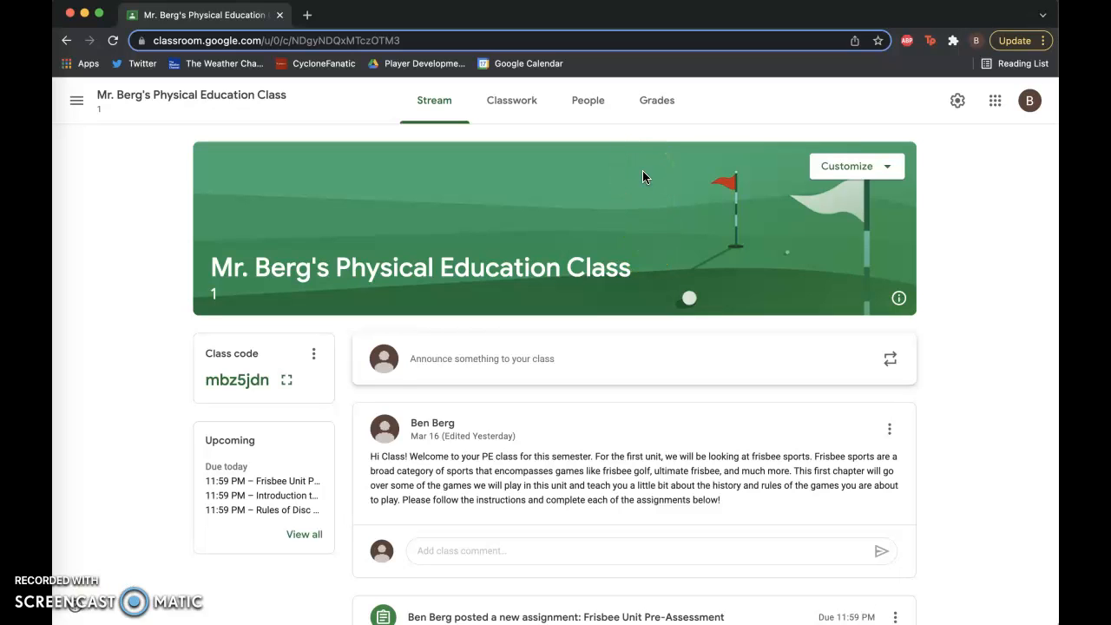
click(957, 100)
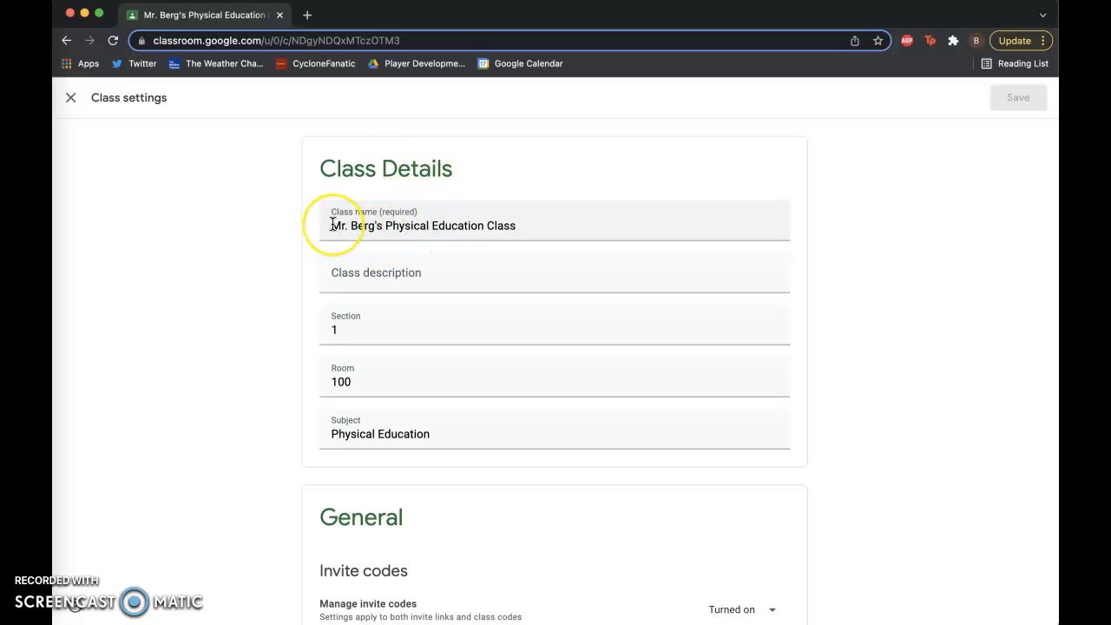
Review the class name, section, room and subject details and the invite code options in the class settings
drag(327, 226, 642, 227)
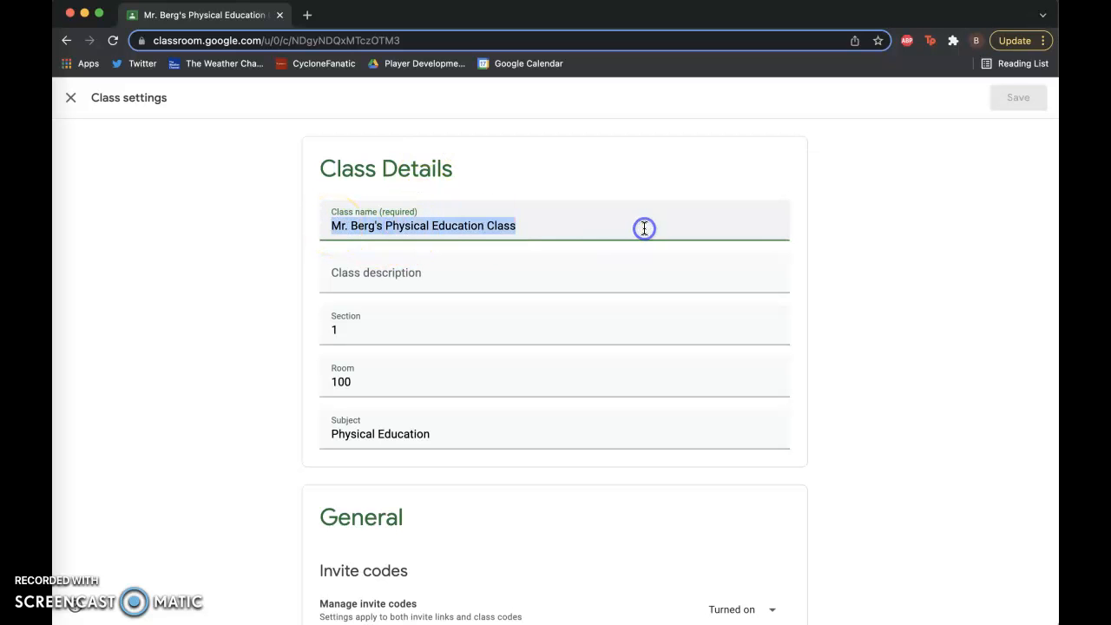
click(642, 227)
scroll(443, 268, down, 2)
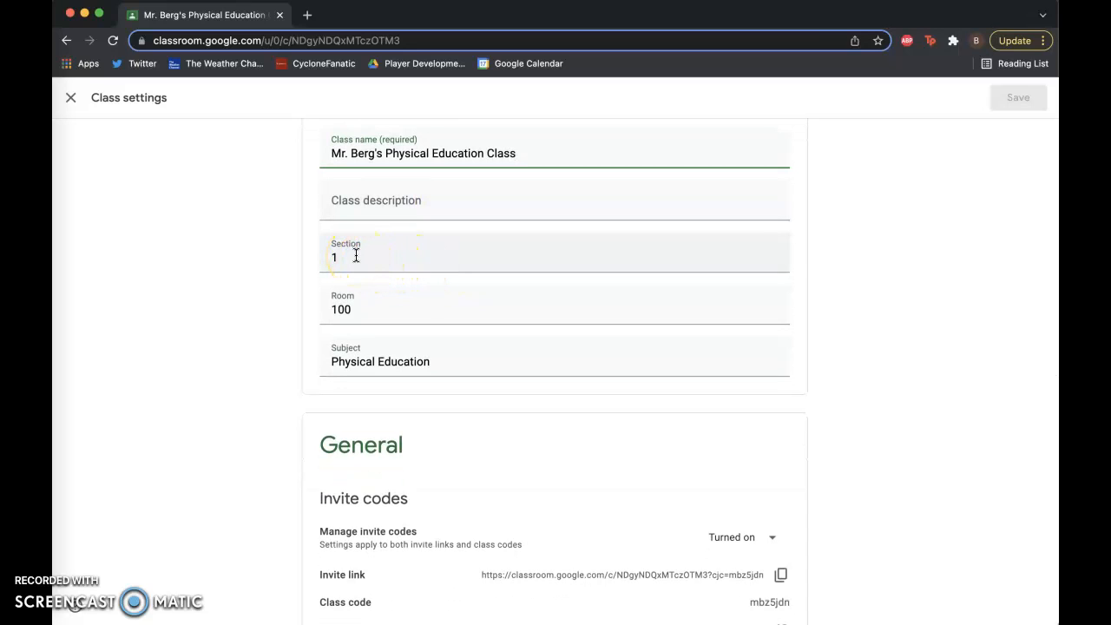
scroll(390, 305, down, 2)
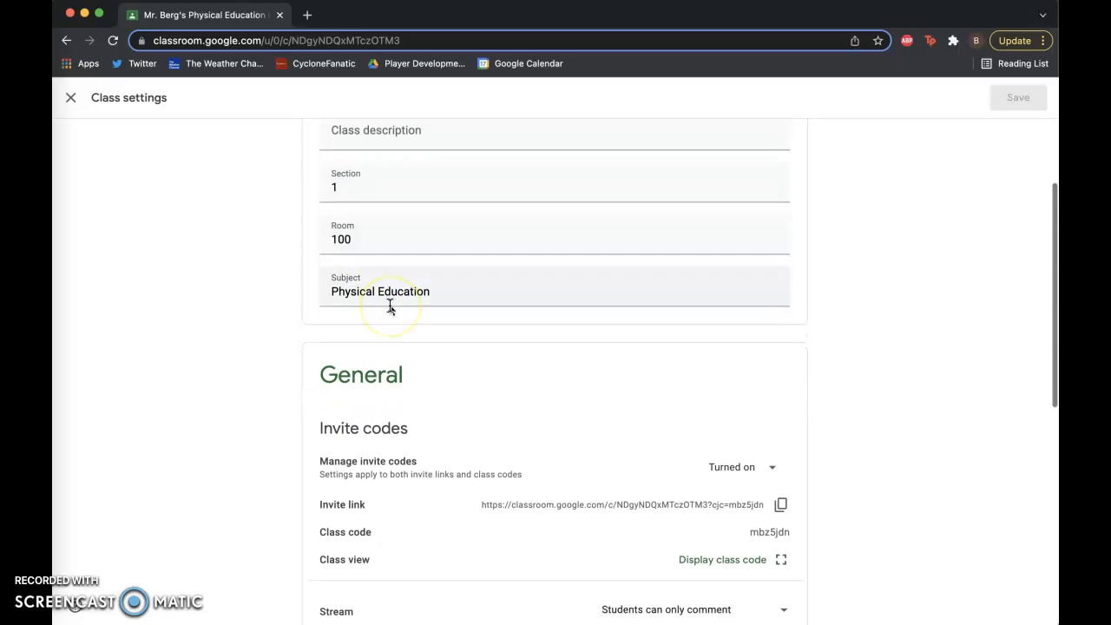
scroll(391, 303, down, 4)
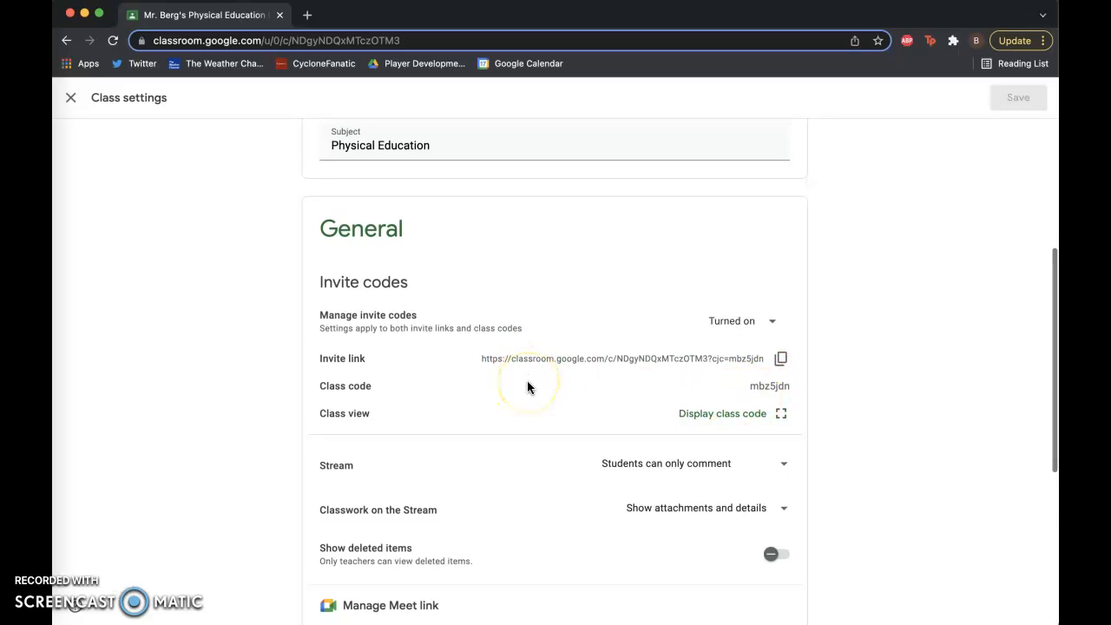
scroll(527, 386, down, 3)
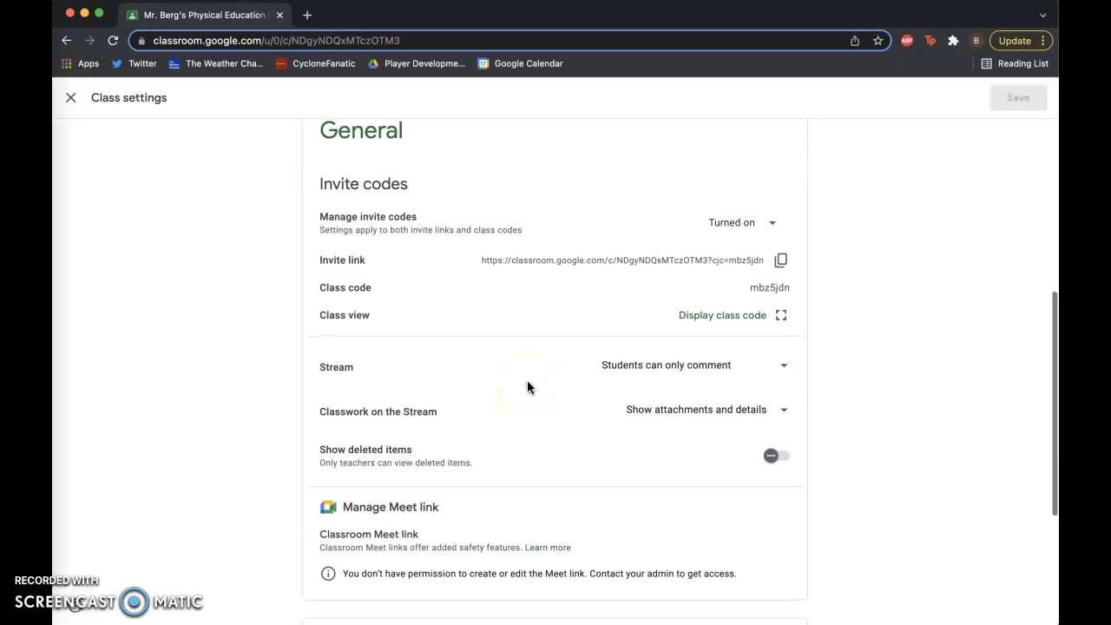
Set the Stream permission to Students can only comment and Classwork on the Stream to Show attachments and details
click(665, 370)
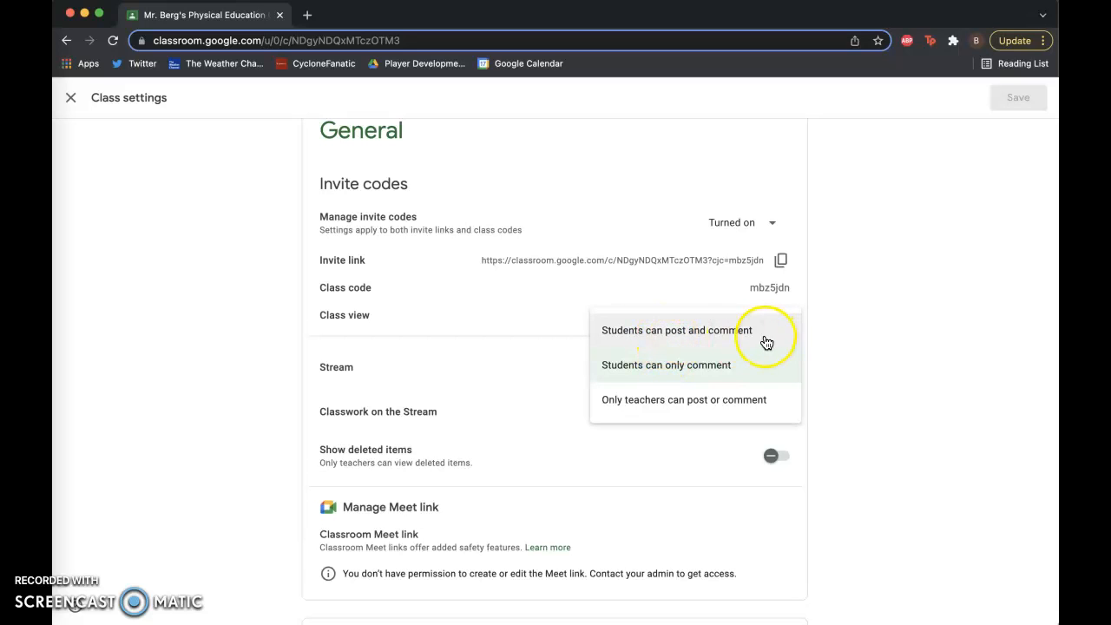
click(712, 371)
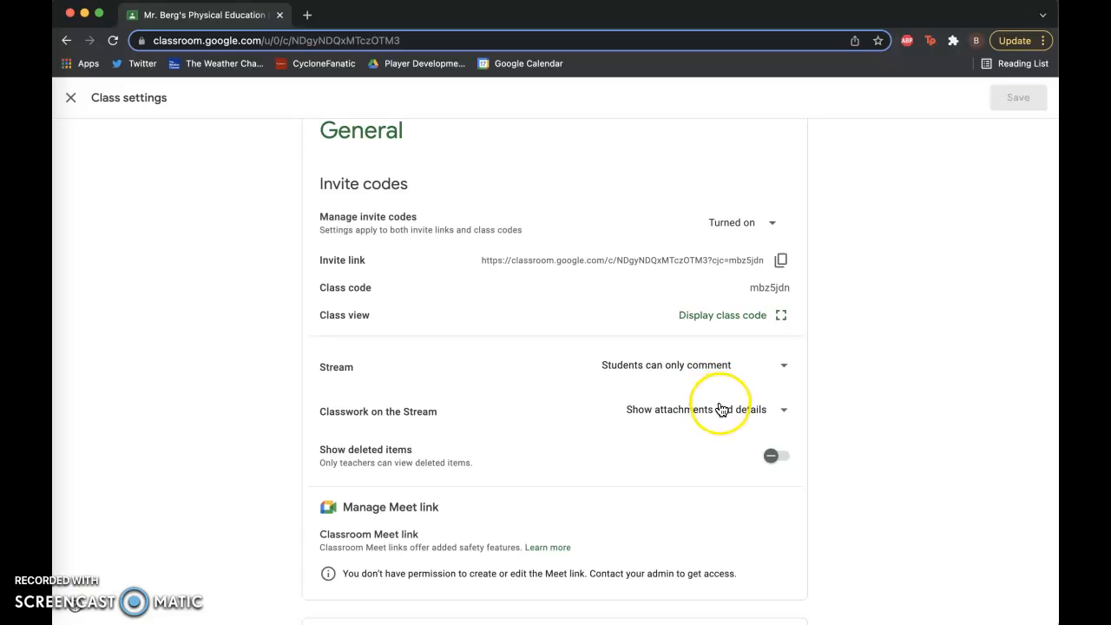
click(720, 408)
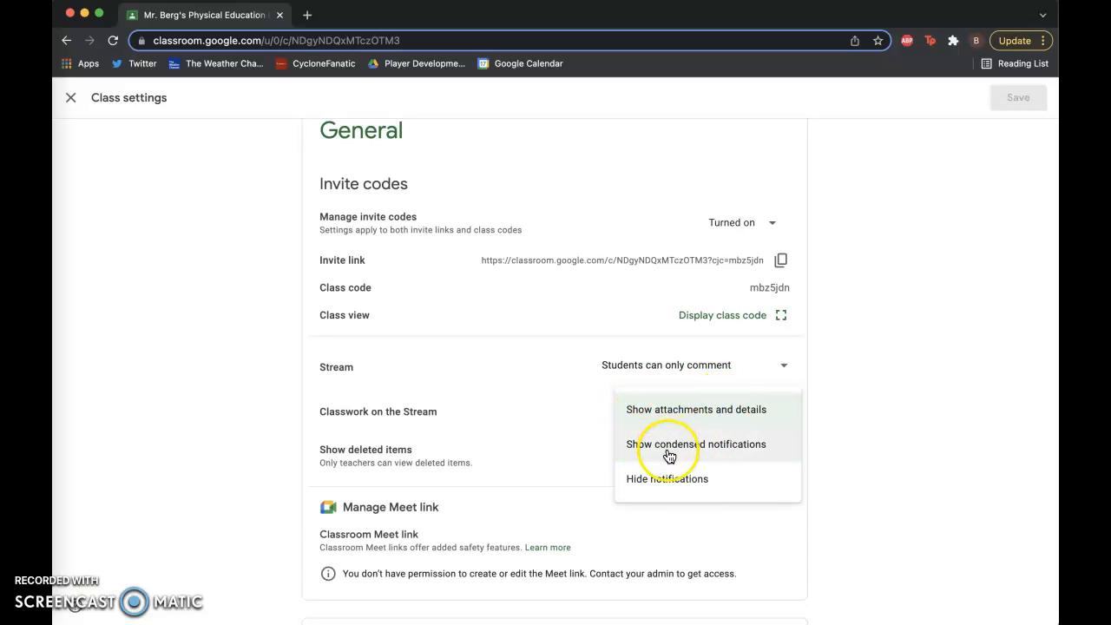
click(701, 413)
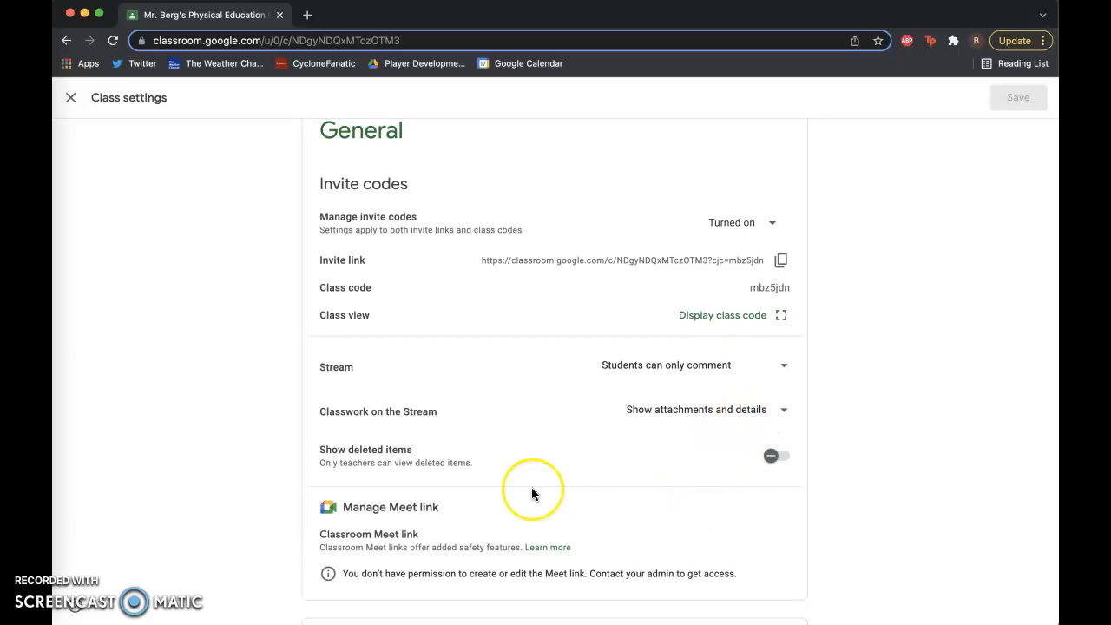
Set the overall grade calculation to Total points in the Grading section
scroll(532, 493, down, 3)
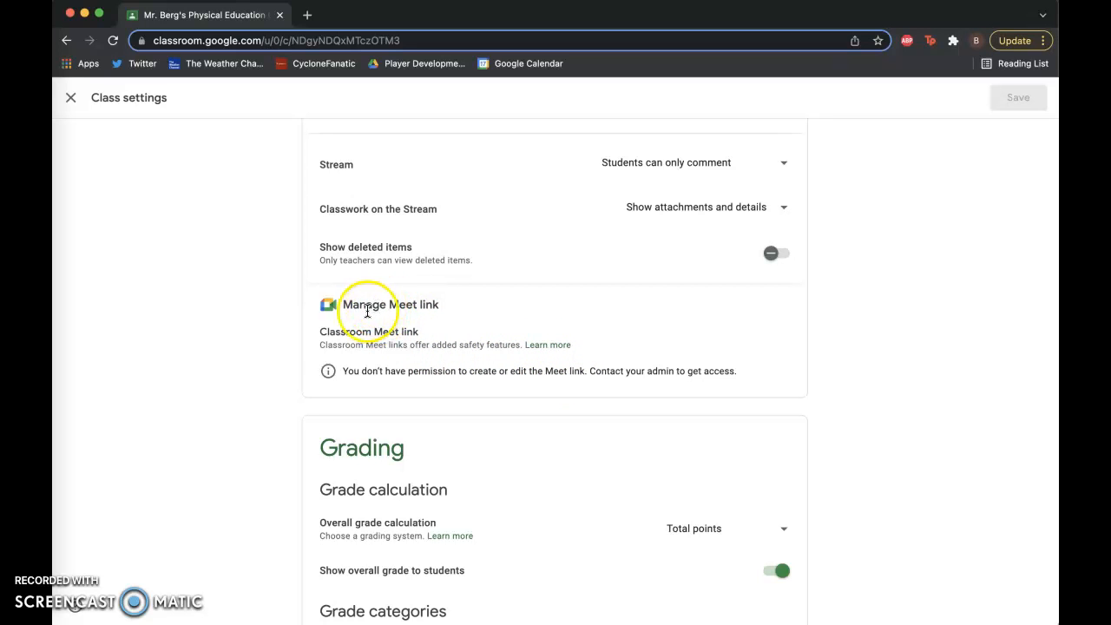
scroll(451, 443, down, 2)
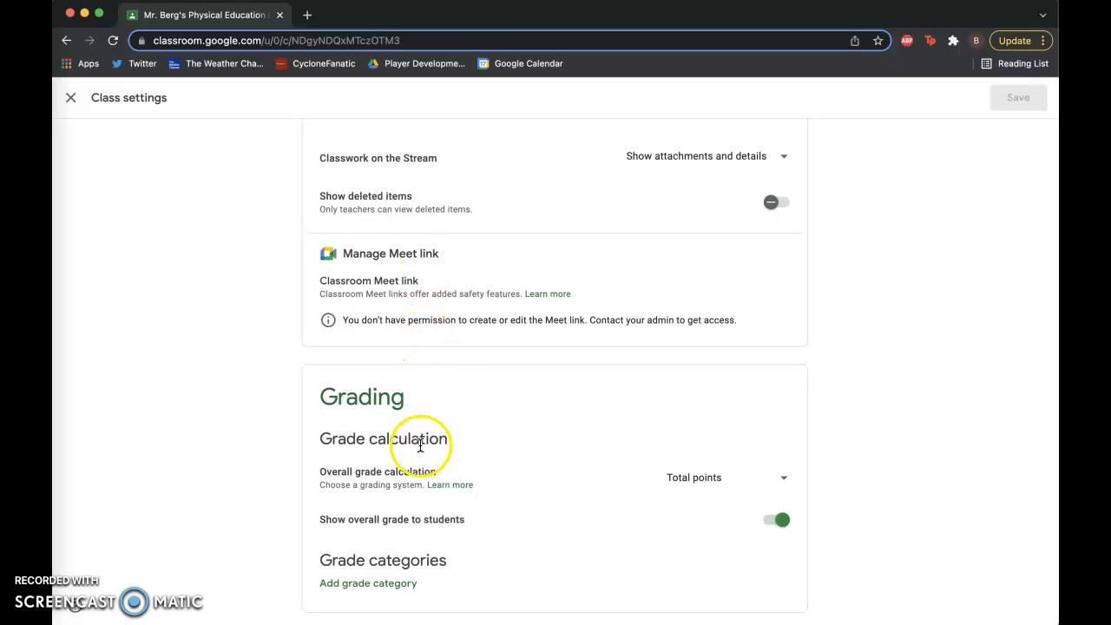
click(777, 480)
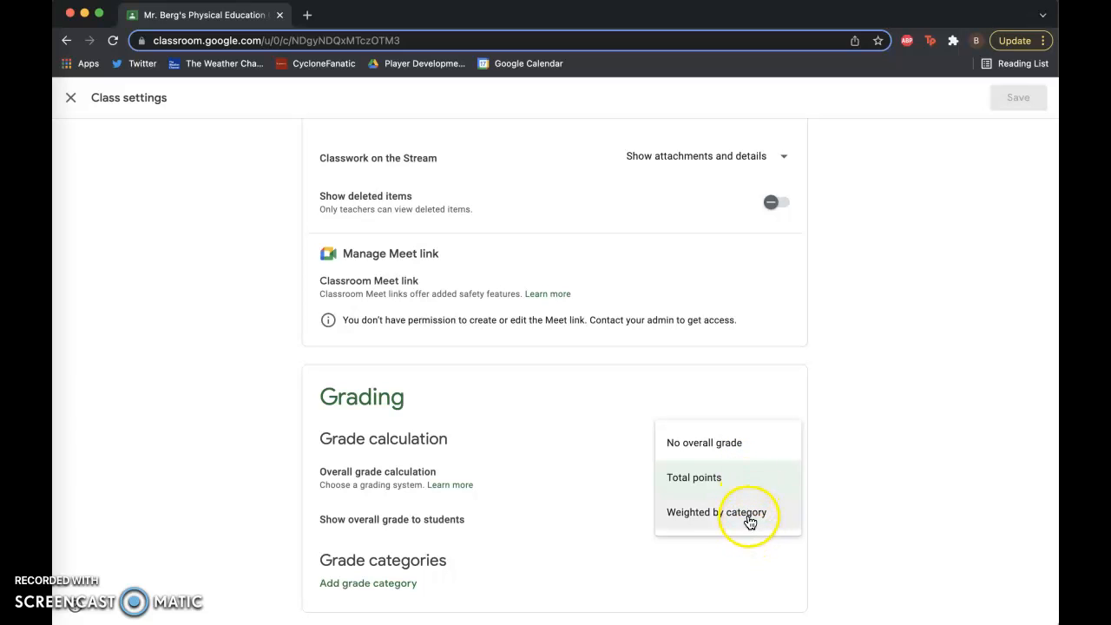
click(761, 479)
Add an empty grade category, check its name and default points fields, and remove it again
click(385, 579)
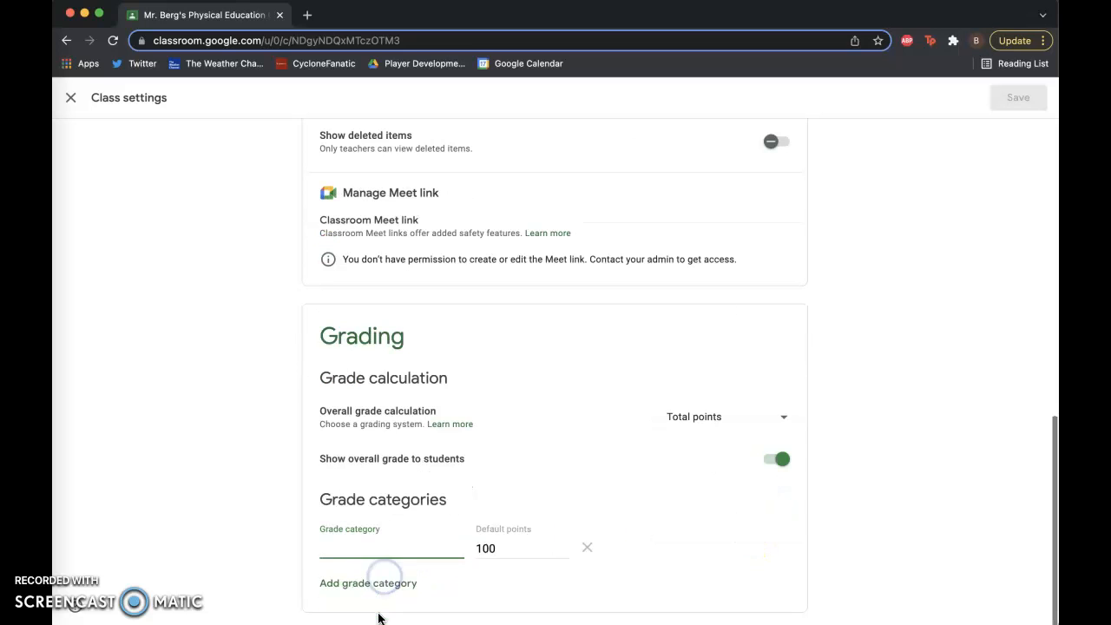
click(525, 552)
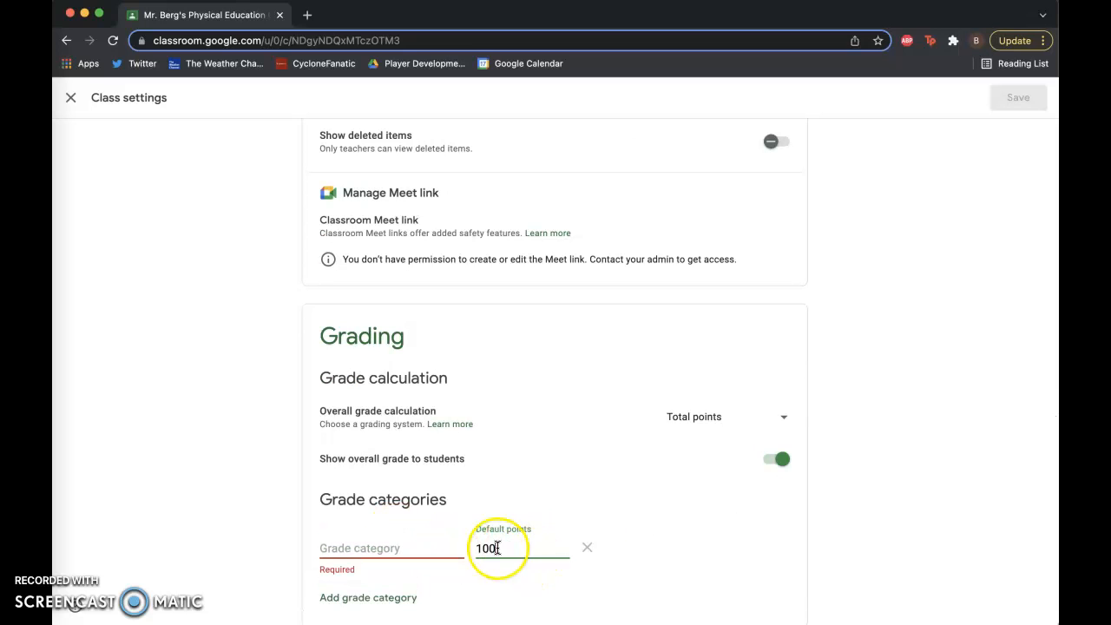
click(339, 545)
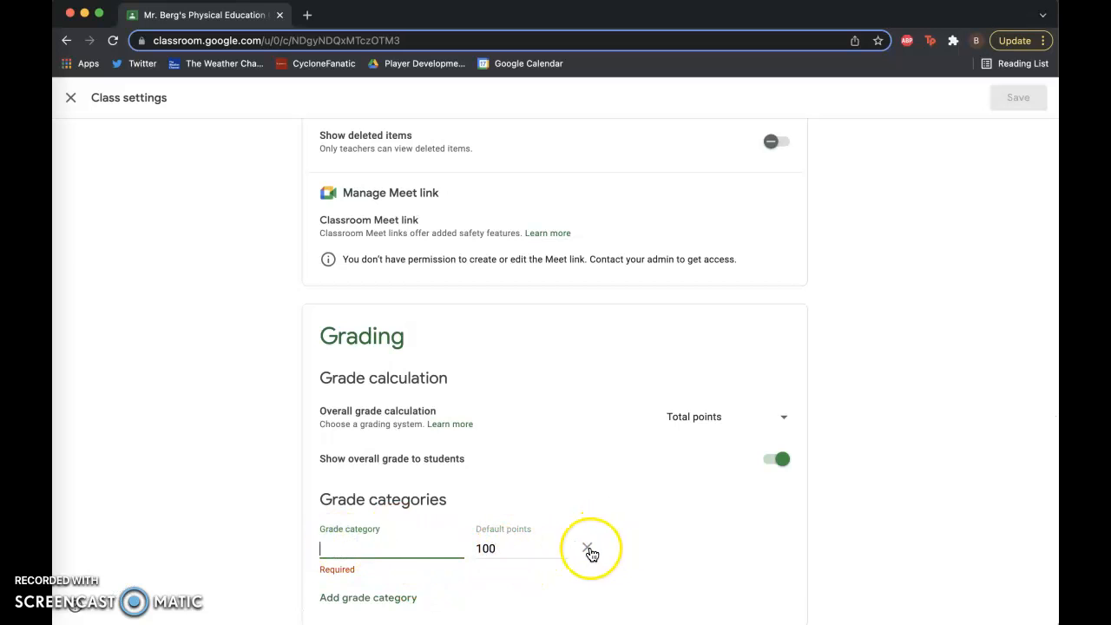
click(589, 549)
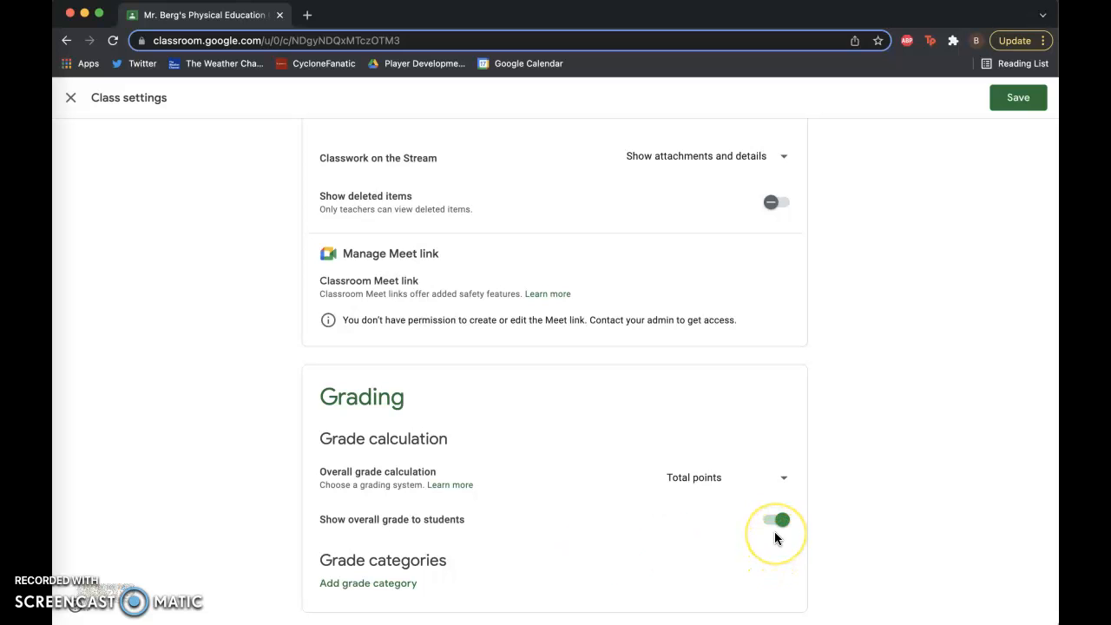
Save the class settings and check the customization options of the class banner
scroll(798, 305, up, 15)
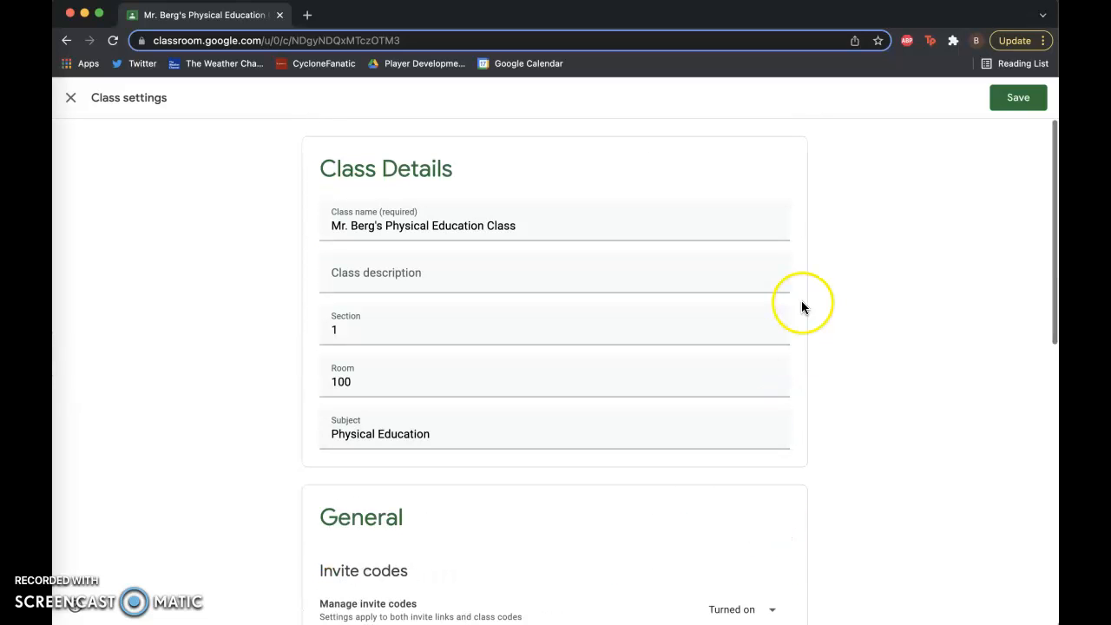
click(1013, 98)
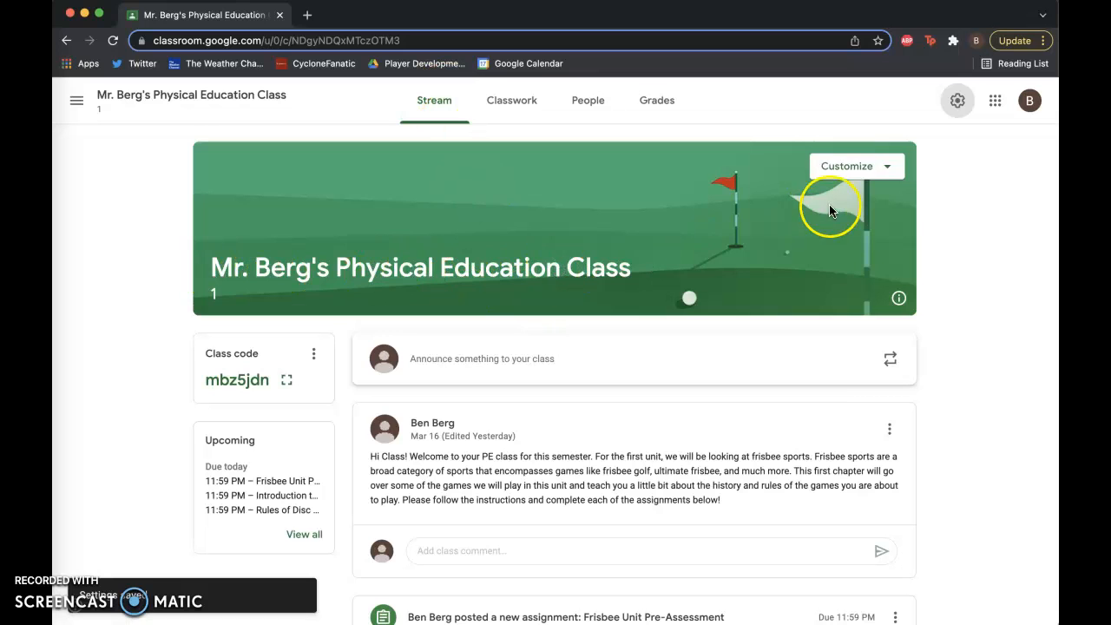
click(847, 170)
click(657, 197)
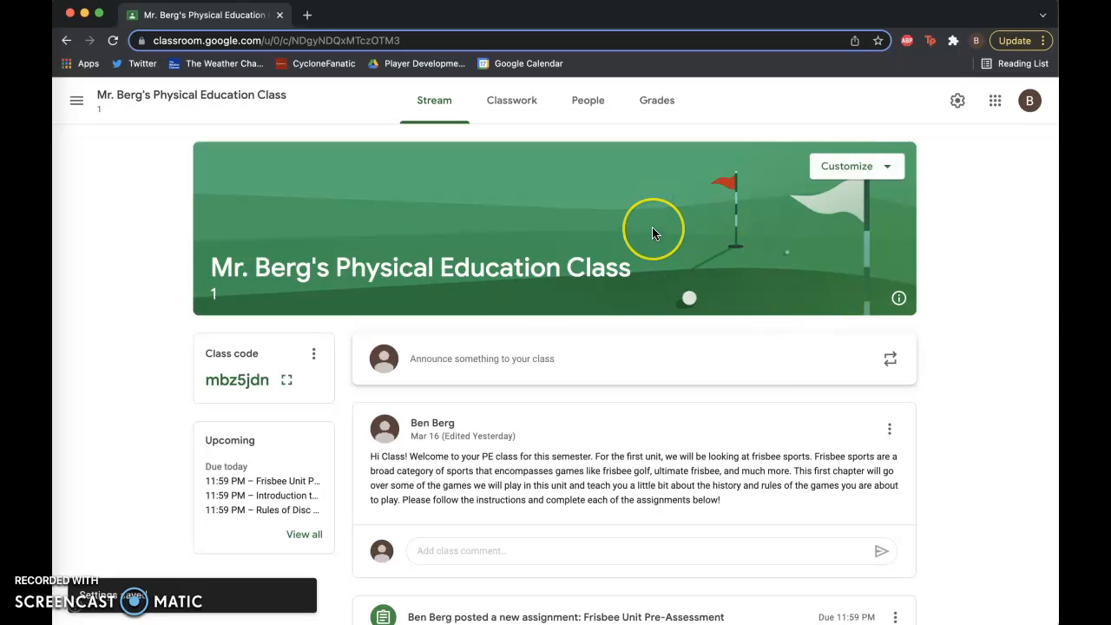
Start an announcement to the class, check which students can receive it, and discard it
scroll(652, 231, down, 2)
click(628, 268)
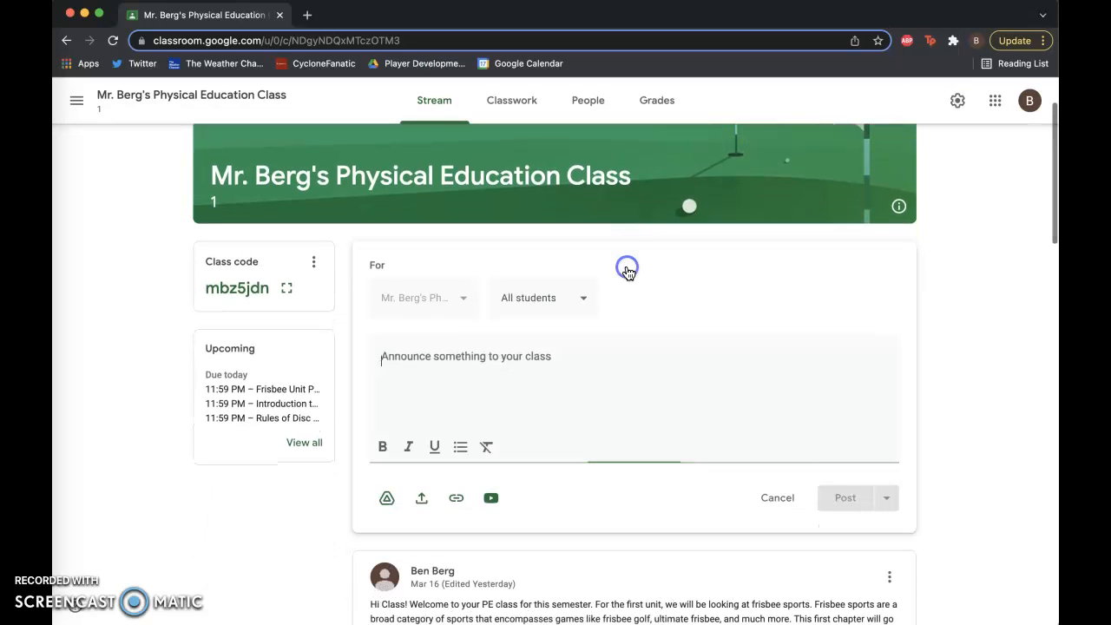
click(542, 310)
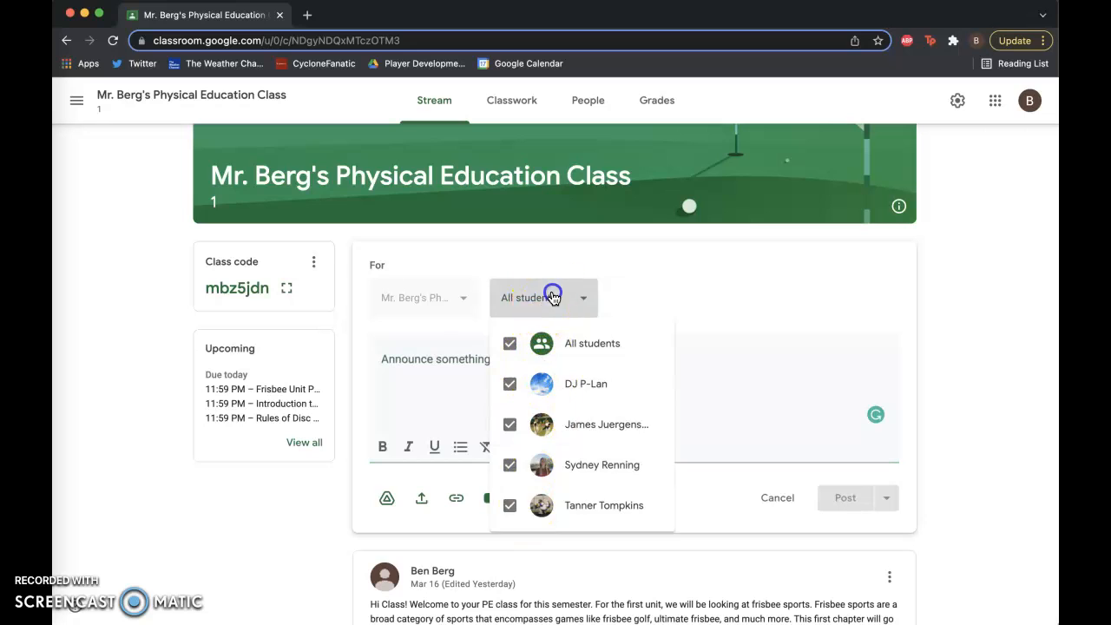
click(552, 298)
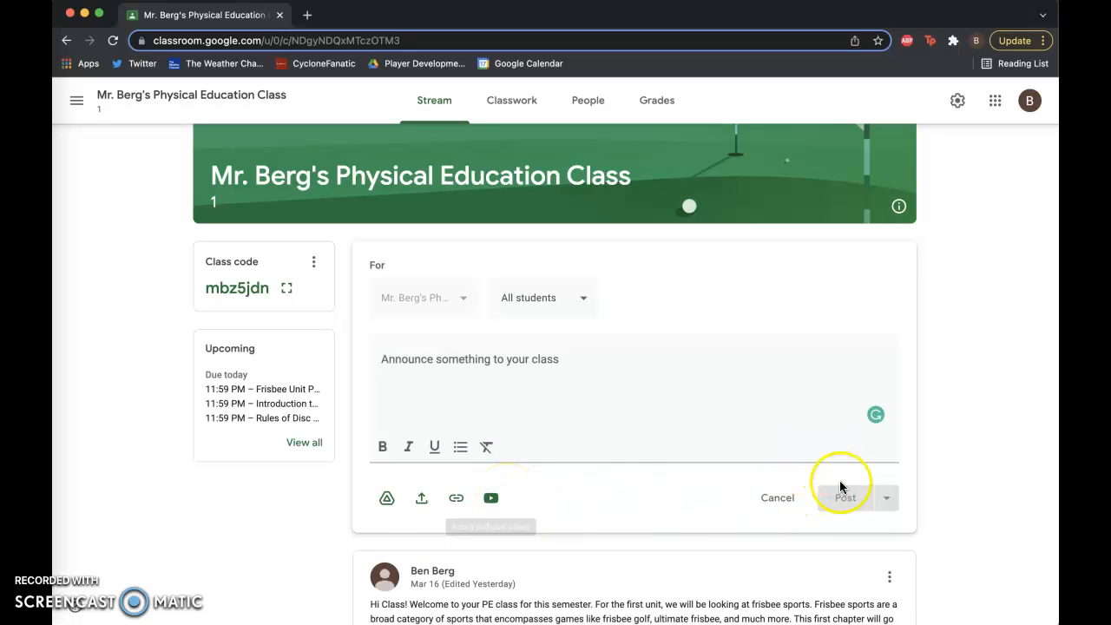
click(777, 498)
Read the welcome announcement and the assignment posts down the class stream
drag(424, 365, 770, 413)
click(770, 414)
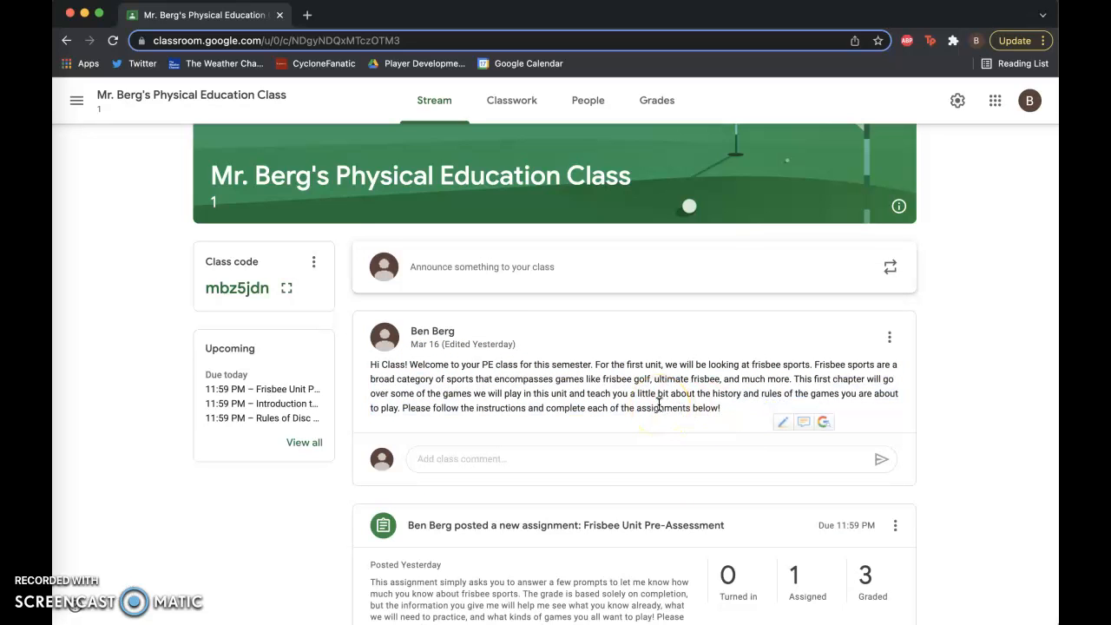
scroll(659, 404, down, 1)
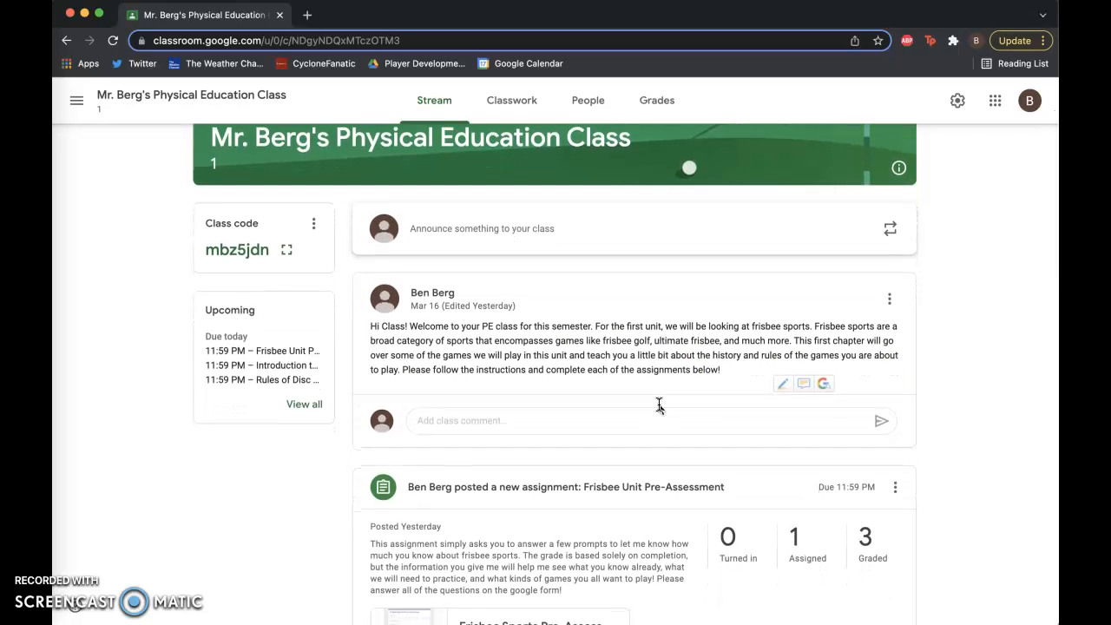
scroll(660, 404, down, 2)
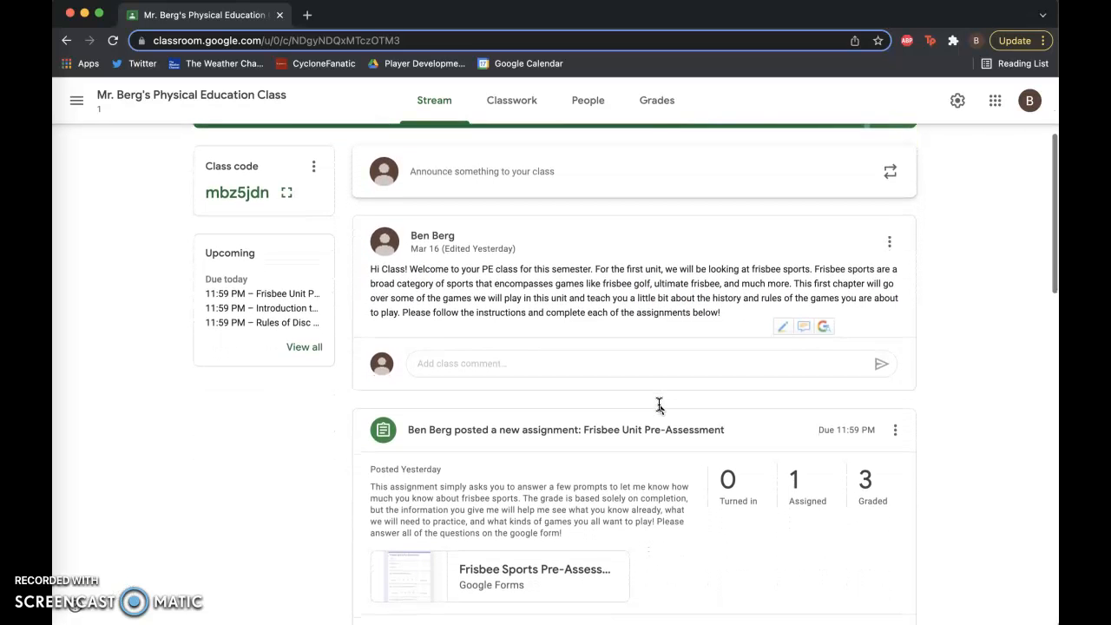
scroll(659, 404, down, 2)
scroll(660, 404, down, 3)
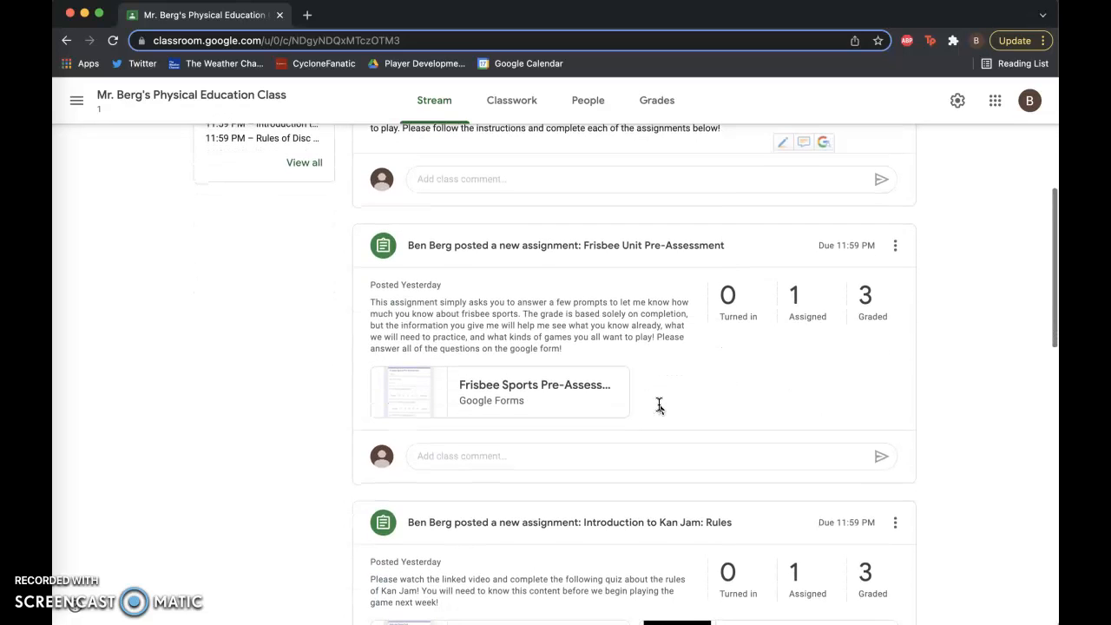
scroll(660, 404, down, 20)
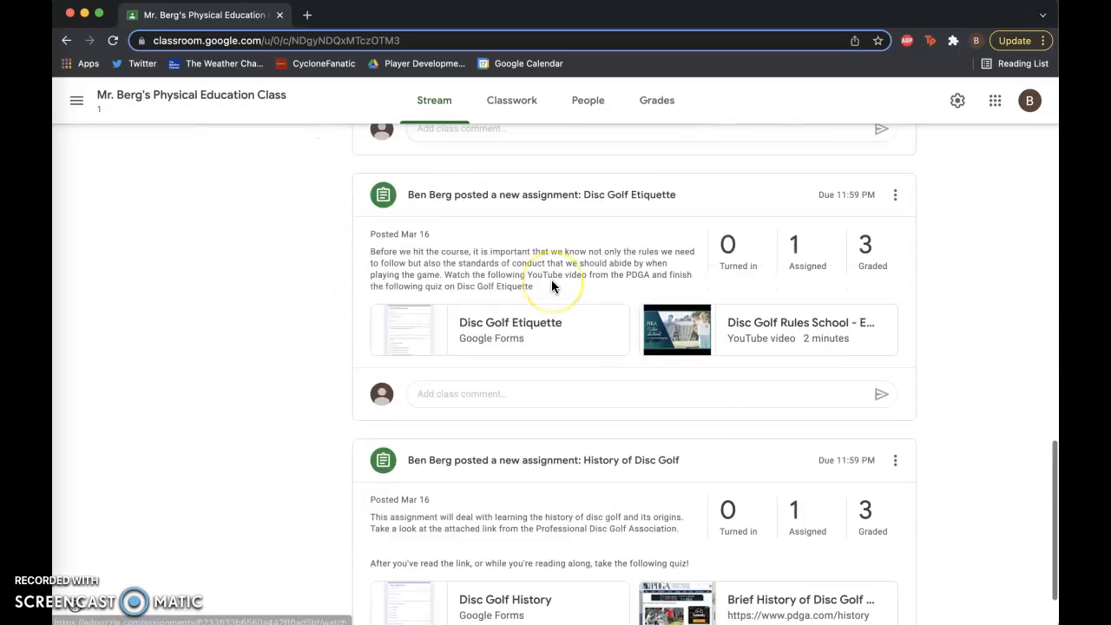
Check the post options and the class comment field of the History of Disc Golf assignment
click(894, 360)
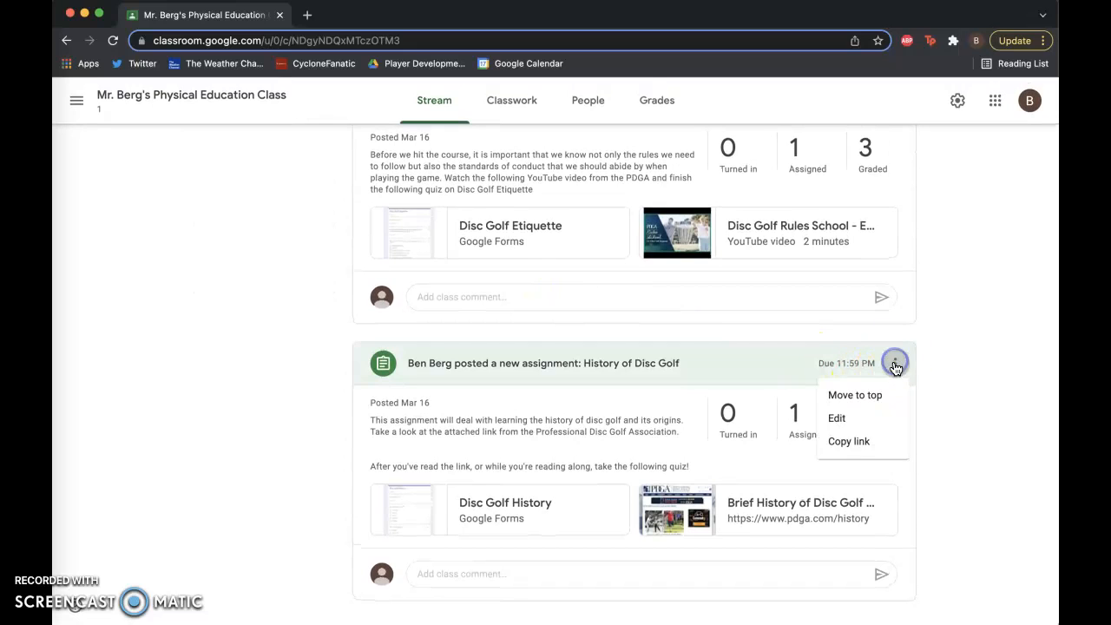
click(869, 422)
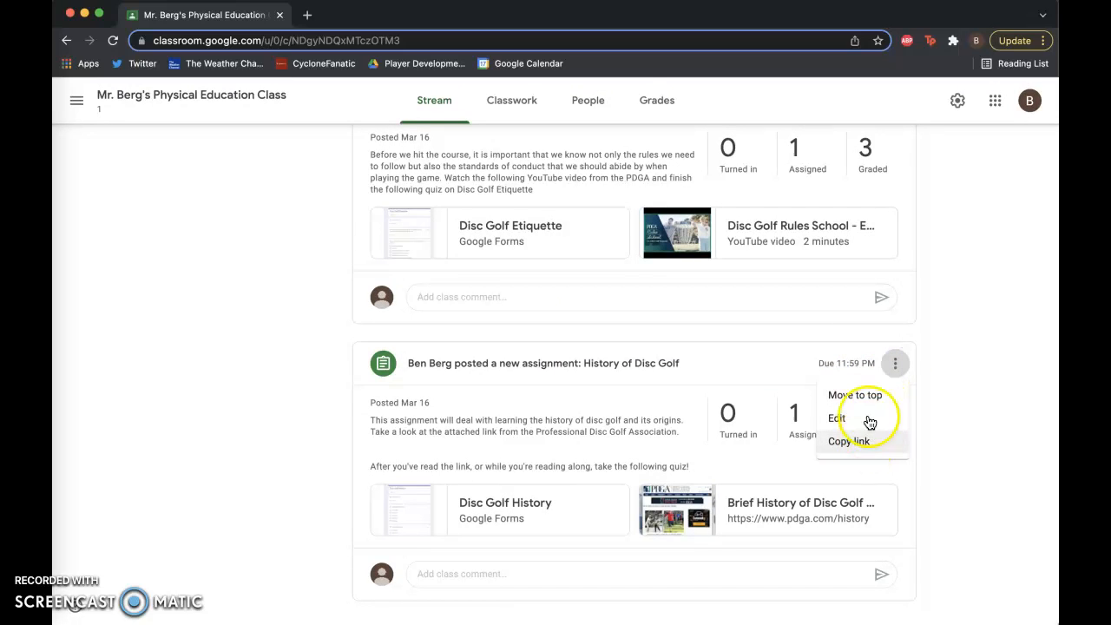
click(893, 371)
click(653, 573)
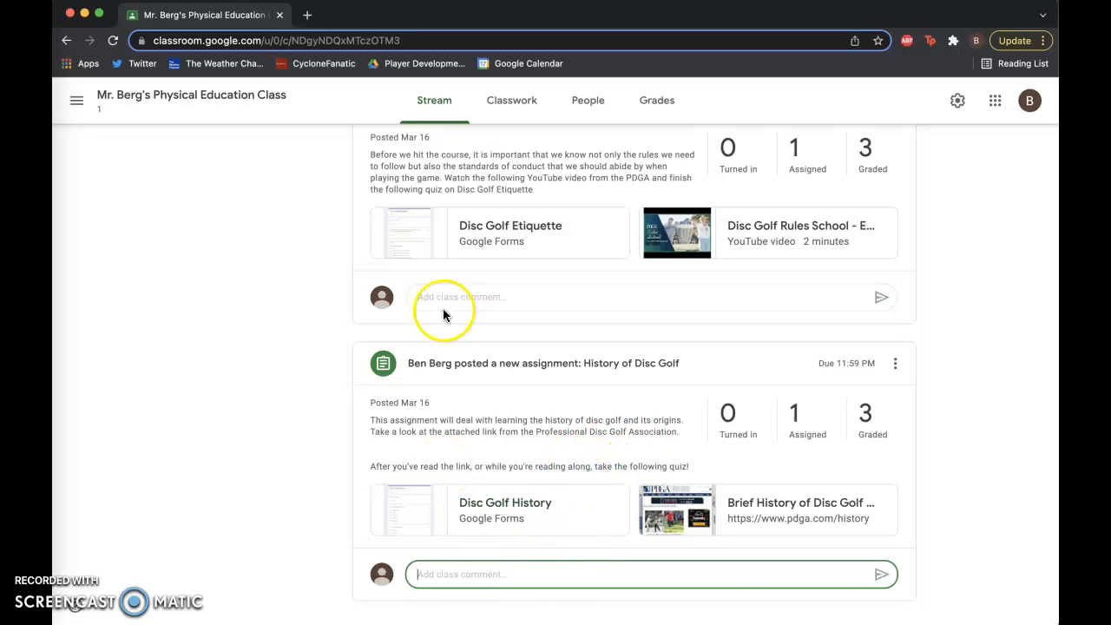
Go back through the stream to the Frisbee Unit Pre-Assessment assignment post
scroll(705, 309, up, 10)
scroll(703, 304, up, 15)
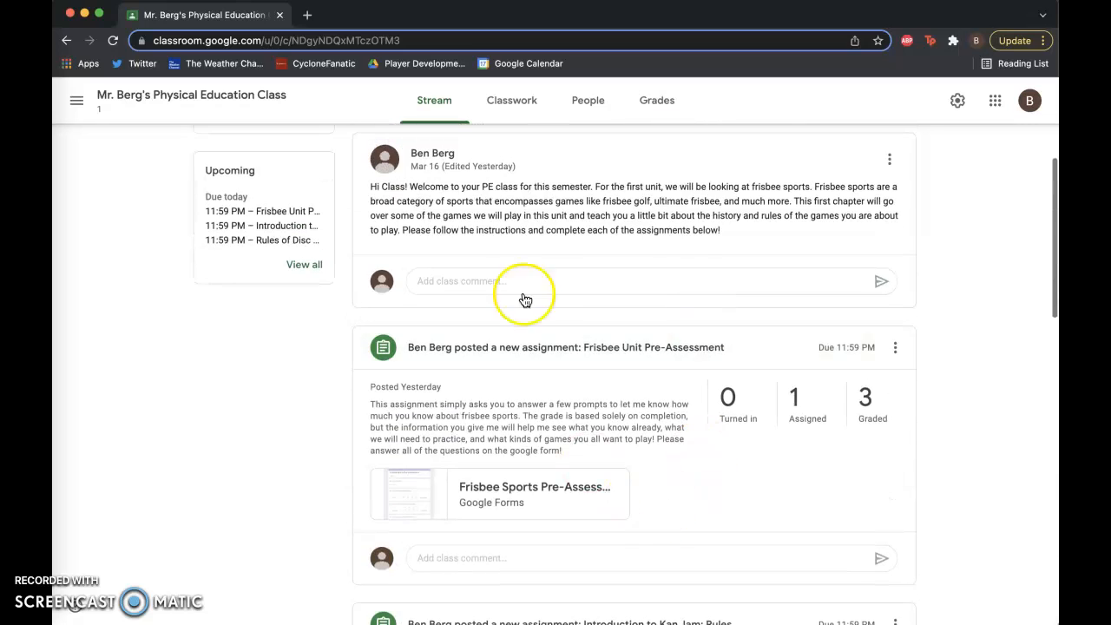
scroll(538, 328, up, 3)
scroll(530, 381, down, 4)
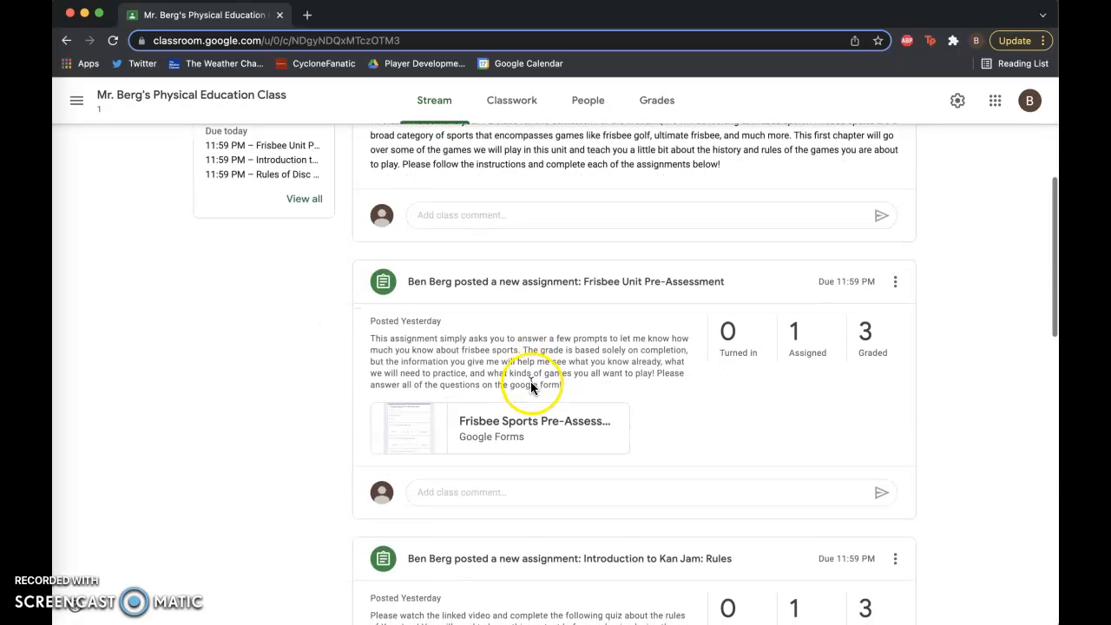
Look through the assignment posts in the stream and check the turned-in, assigned and graded figures of the History of Disc Golf assignment
scroll(532, 453, down, 14)
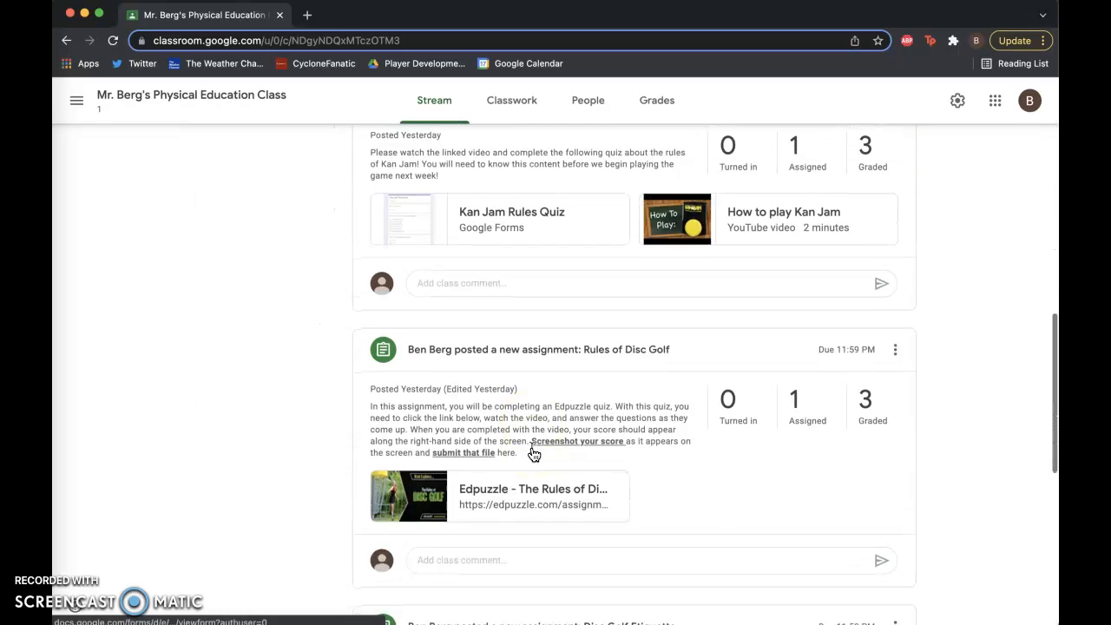
scroll(534, 455, down, 6)
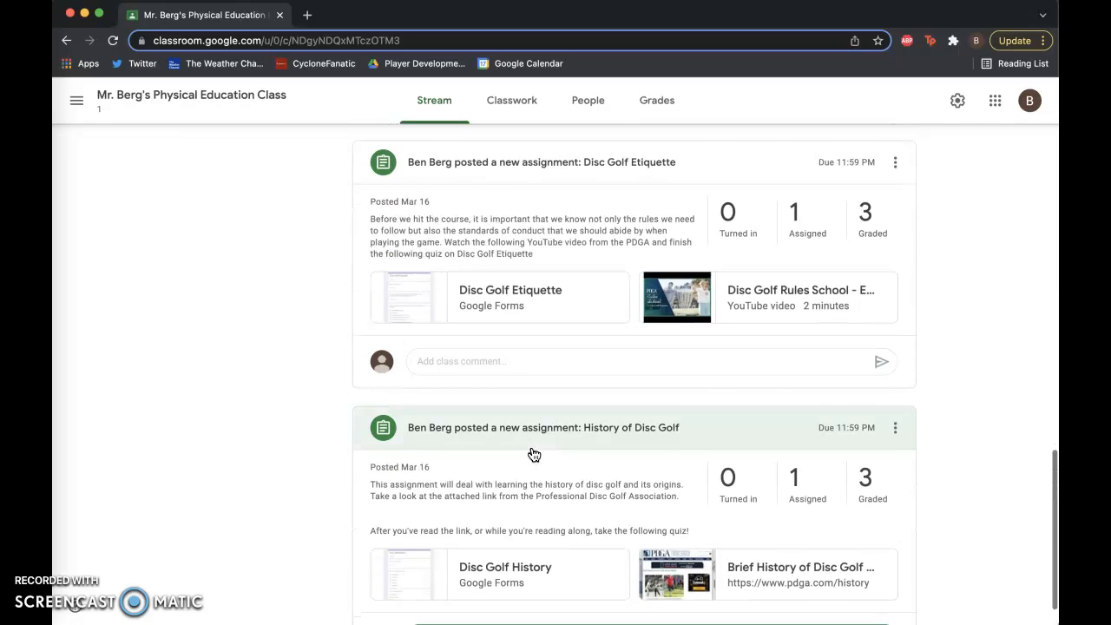
click(534, 455)
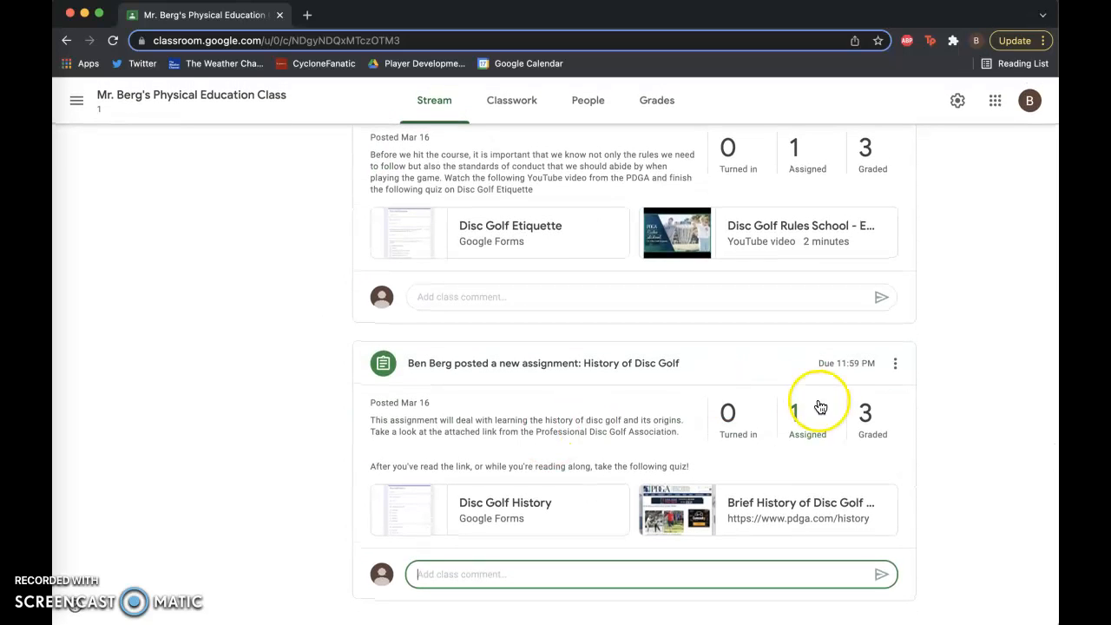
click(729, 420)
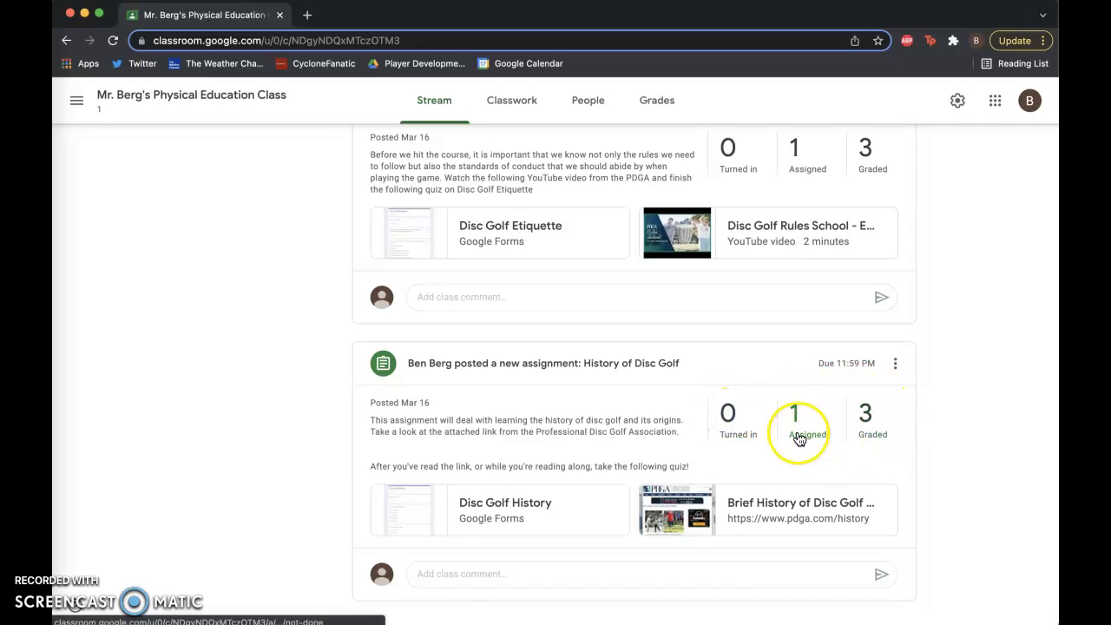
scroll(816, 429, up, 15)
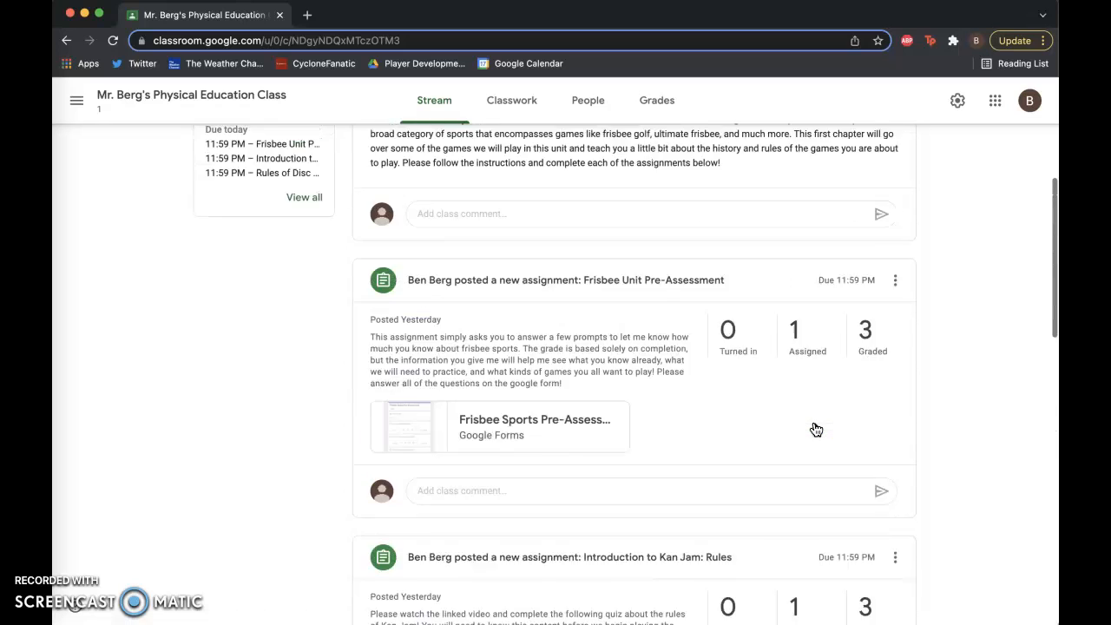
scroll(816, 429, up, 4)
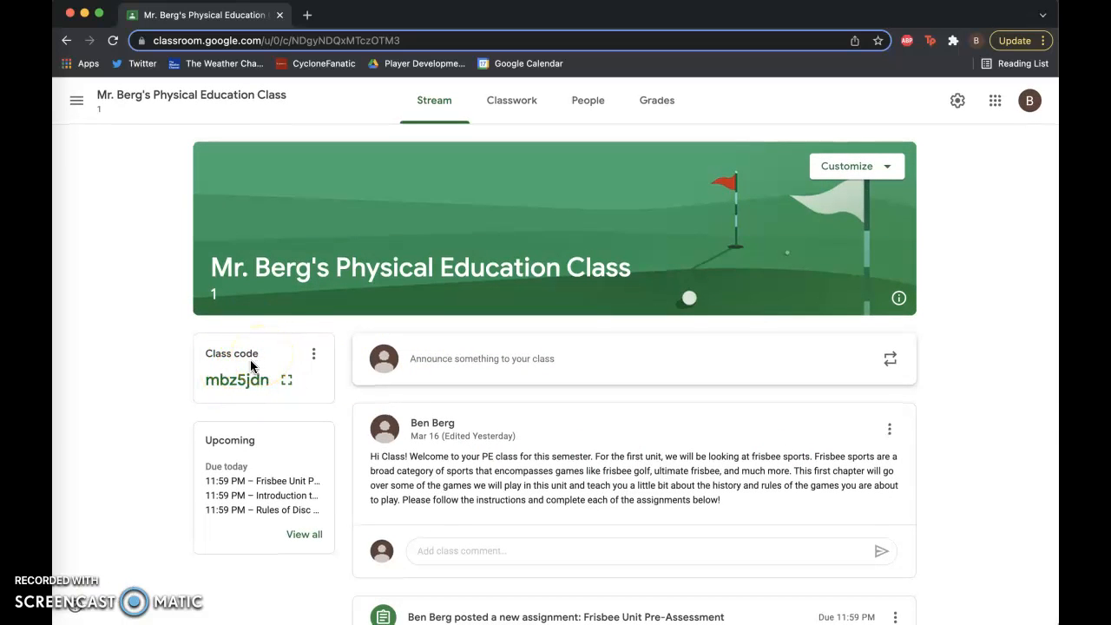
View the class's people list, check the invite link and the name or email field for inviting students, and cancel the invitation
click(588, 114)
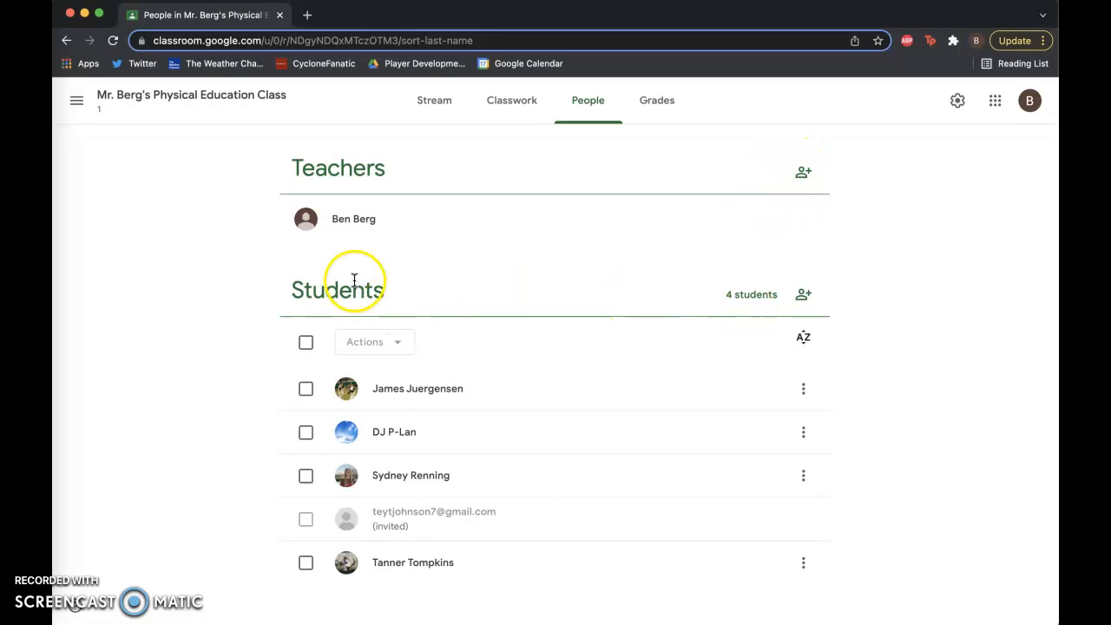
click(803, 296)
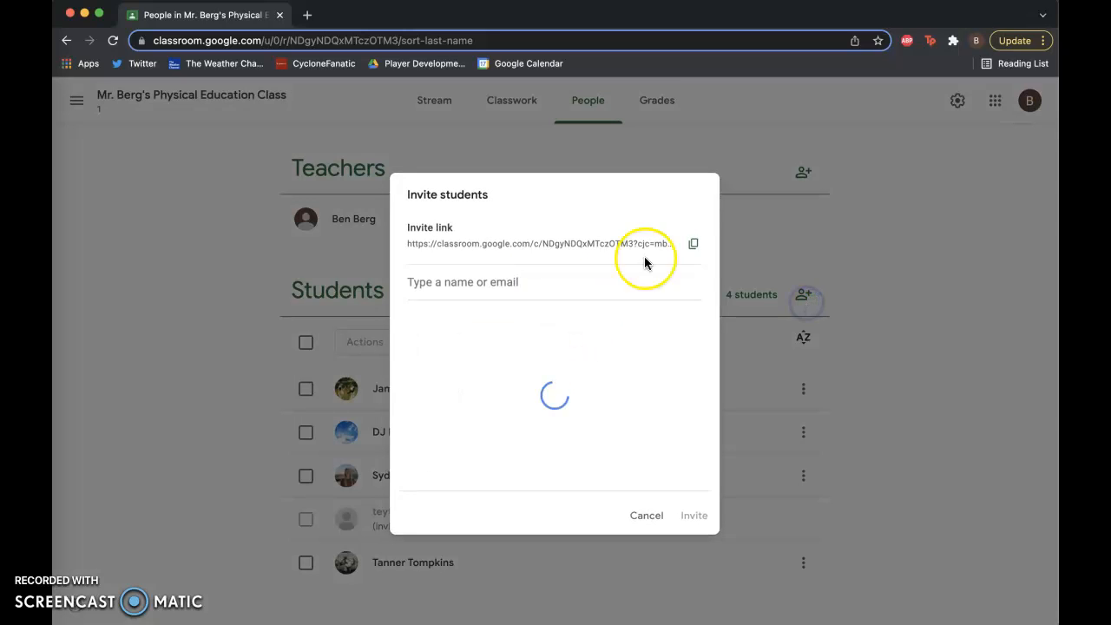
triple_click(565, 245)
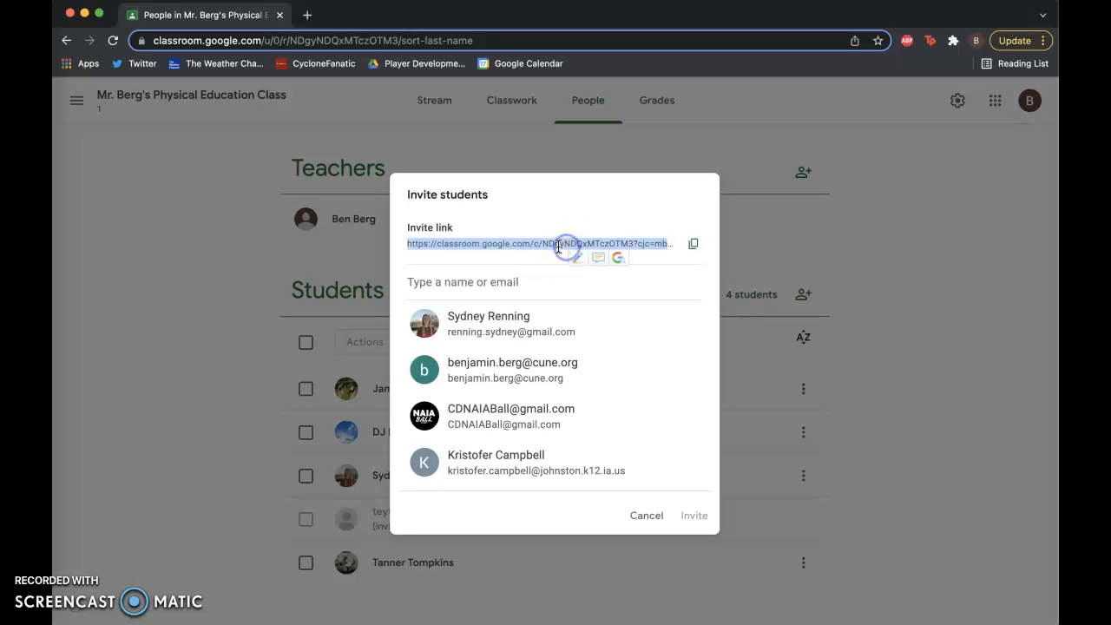
click(518, 280)
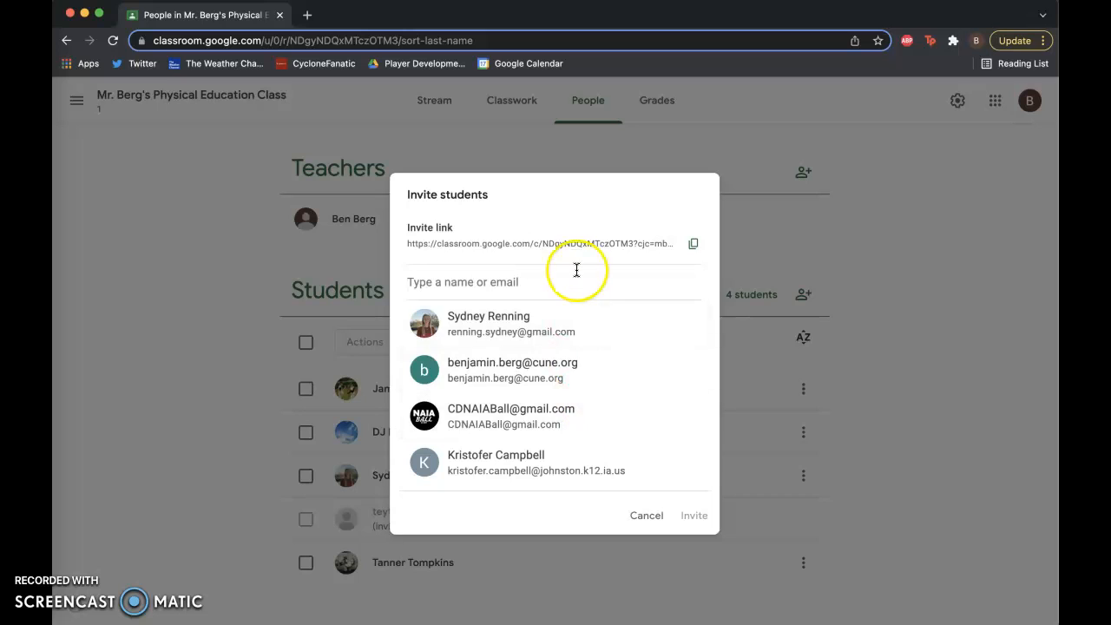
click(647, 516)
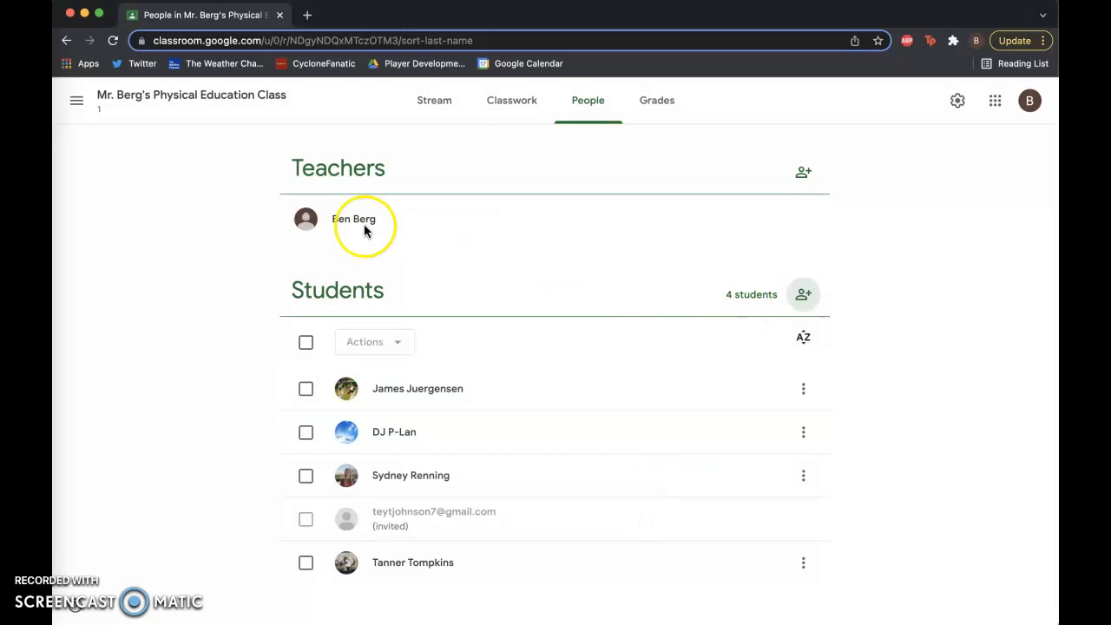
Locate the class code in the stream, check where a student enters it to join a class, and return to the physical education class
click(431, 111)
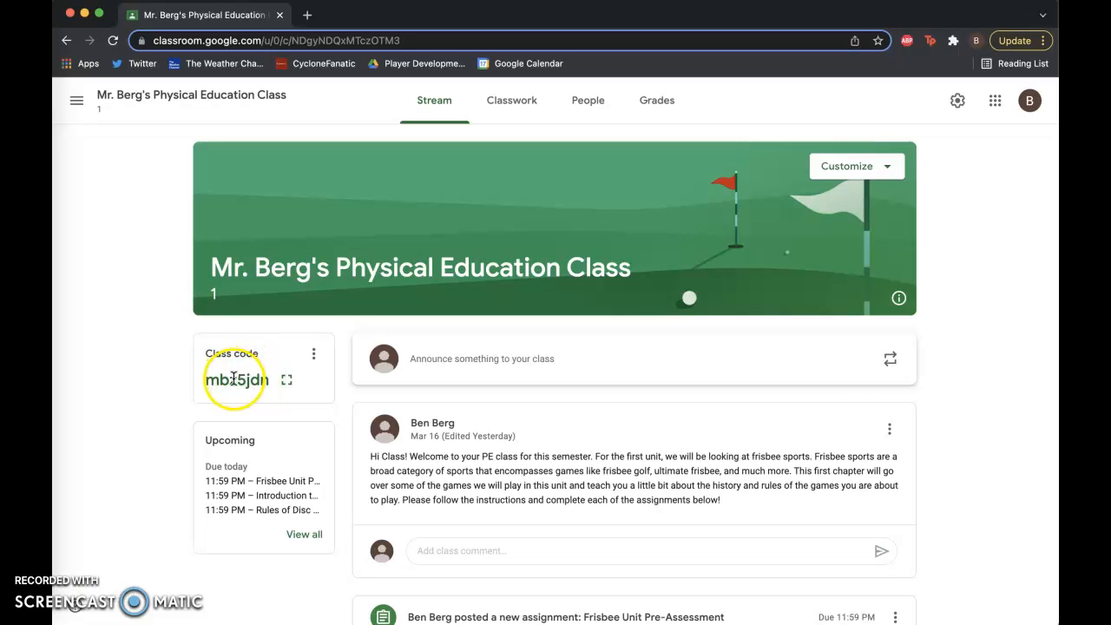
click(77, 101)
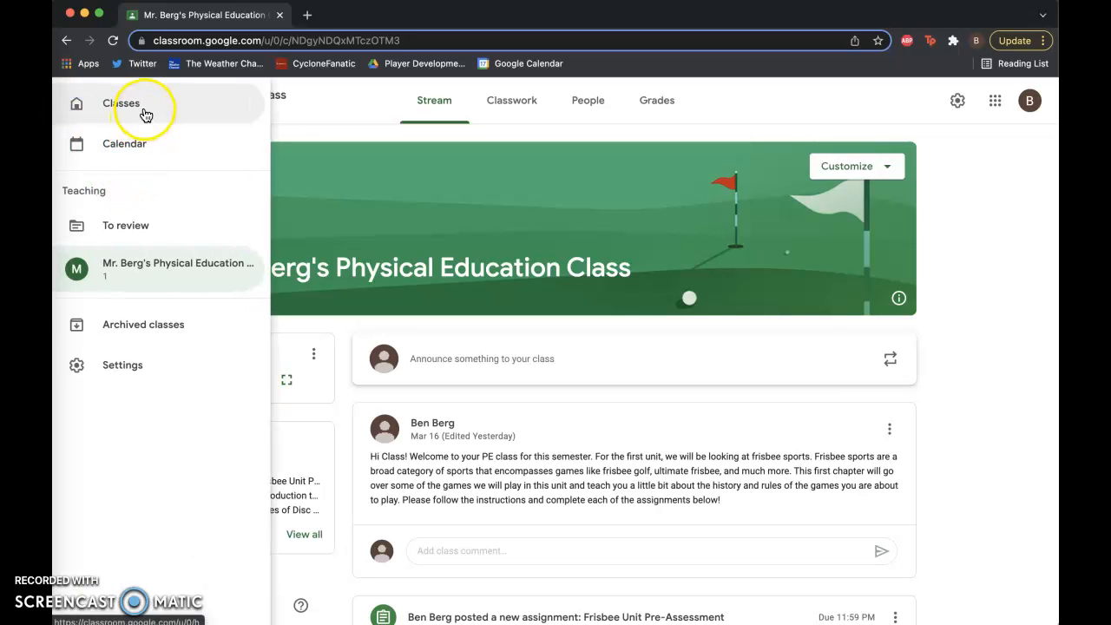
click(144, 112)
click(957, 100)
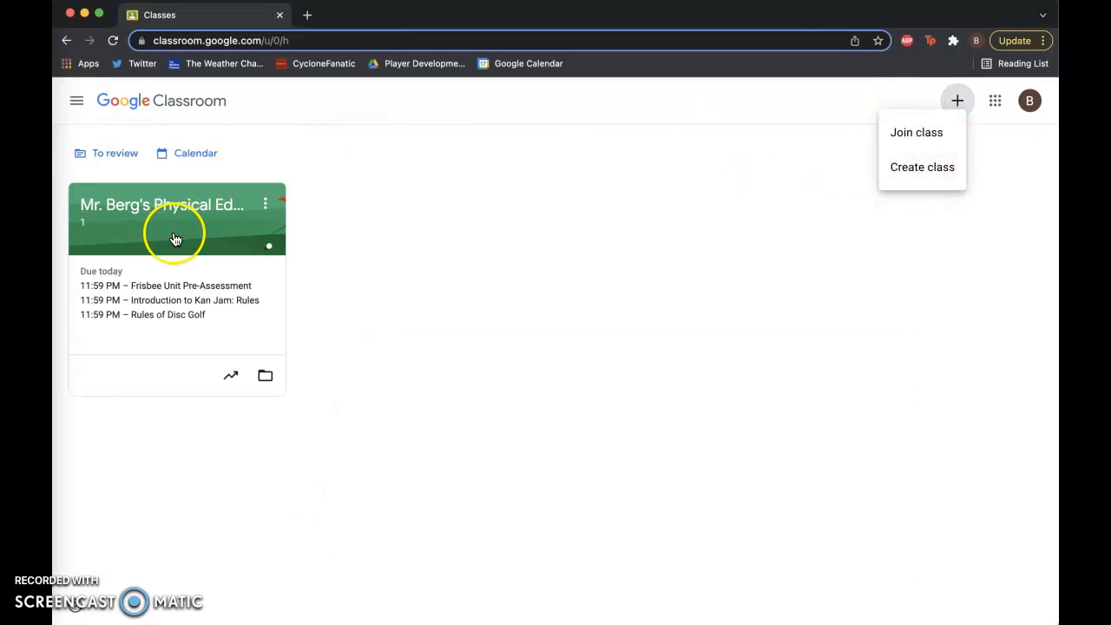
click(920, 135)
click(467, 319)
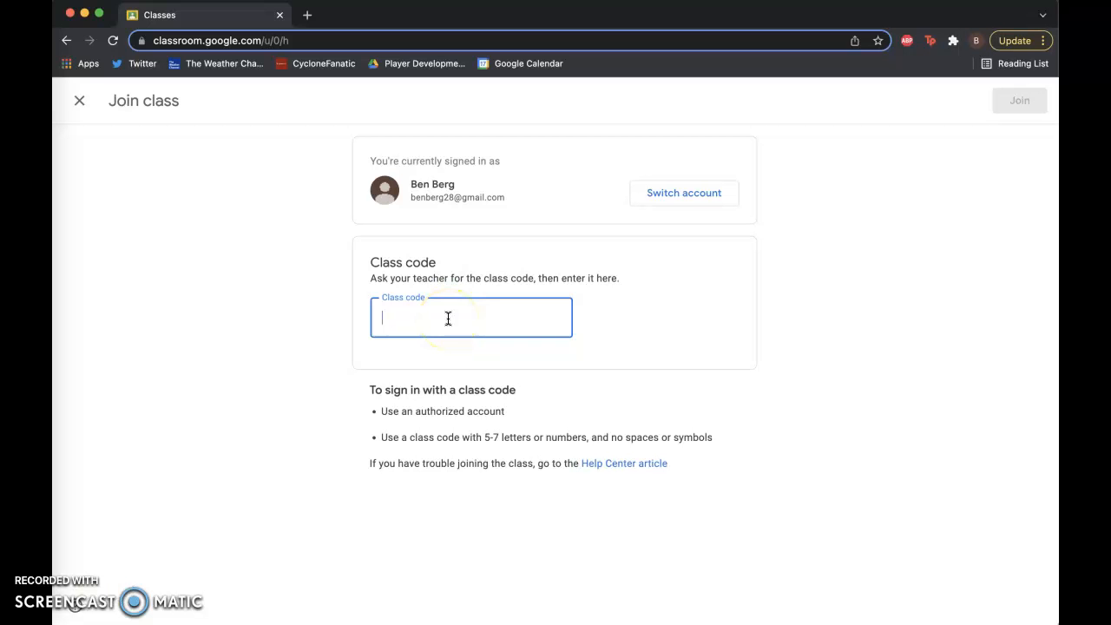
click(78, 101)
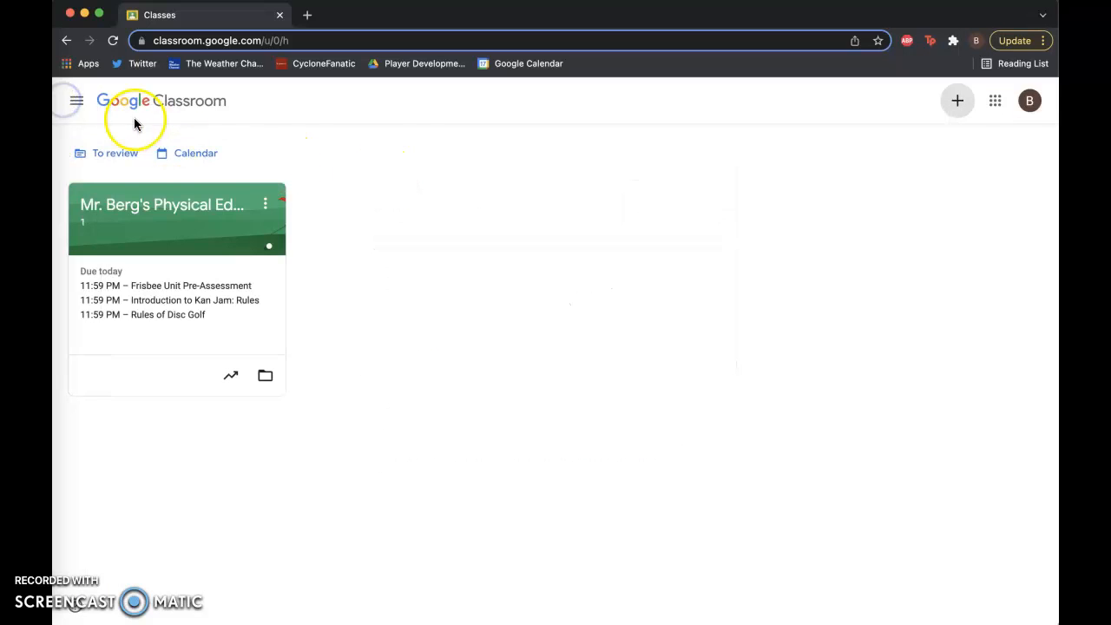
click(166, 205)
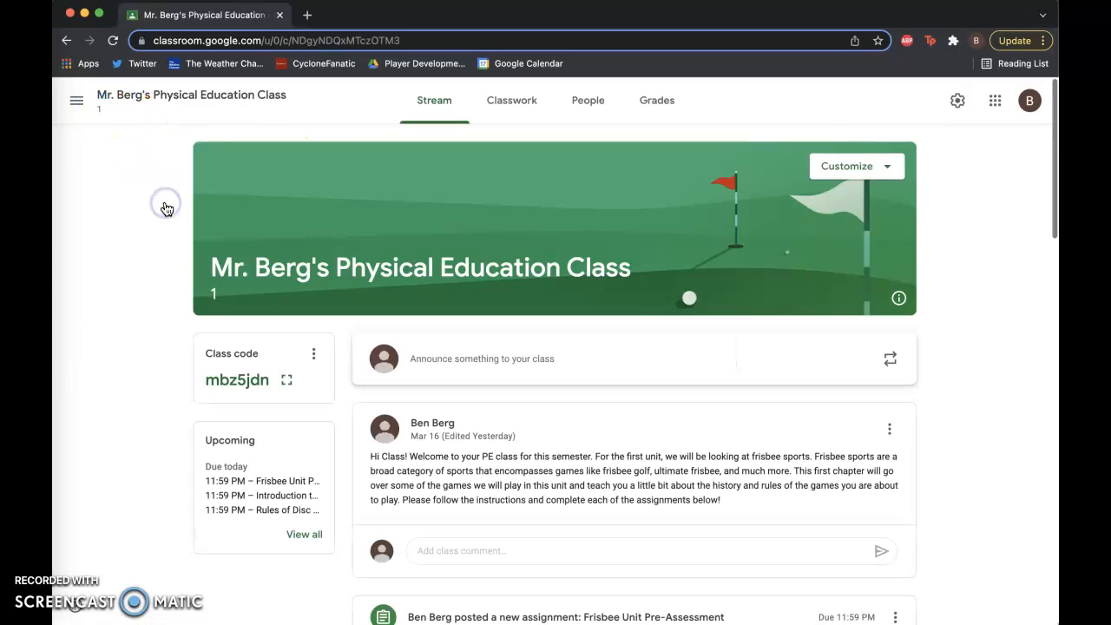
Look over the class's people list and browse the classwork assignments grouped under the Kan Jam and Disc Golf topics
click(588, 102)
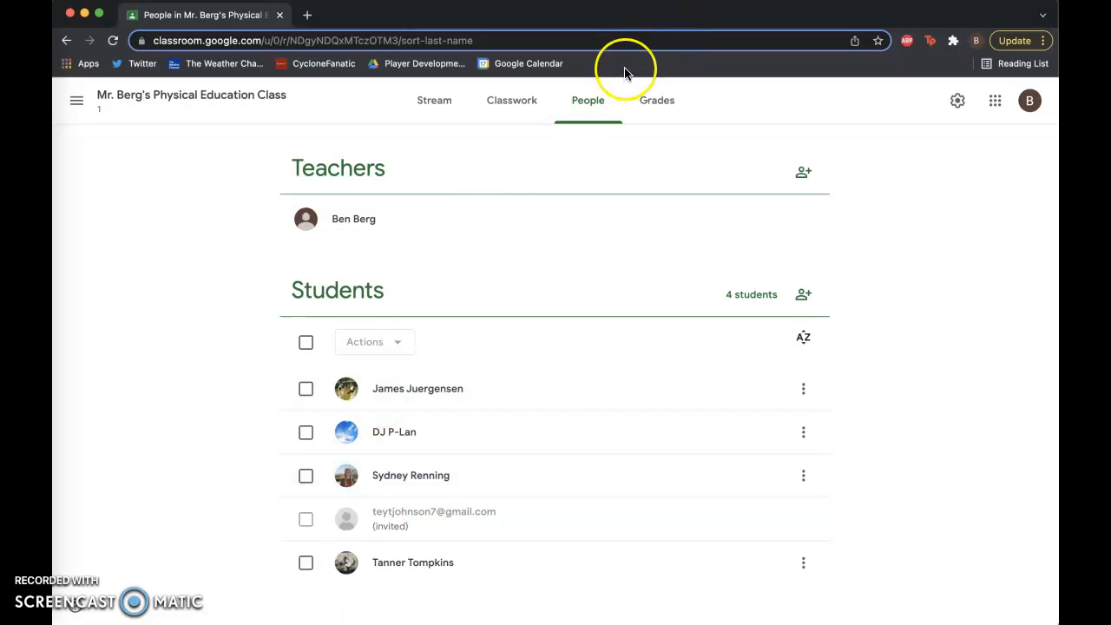
click(525, 116)
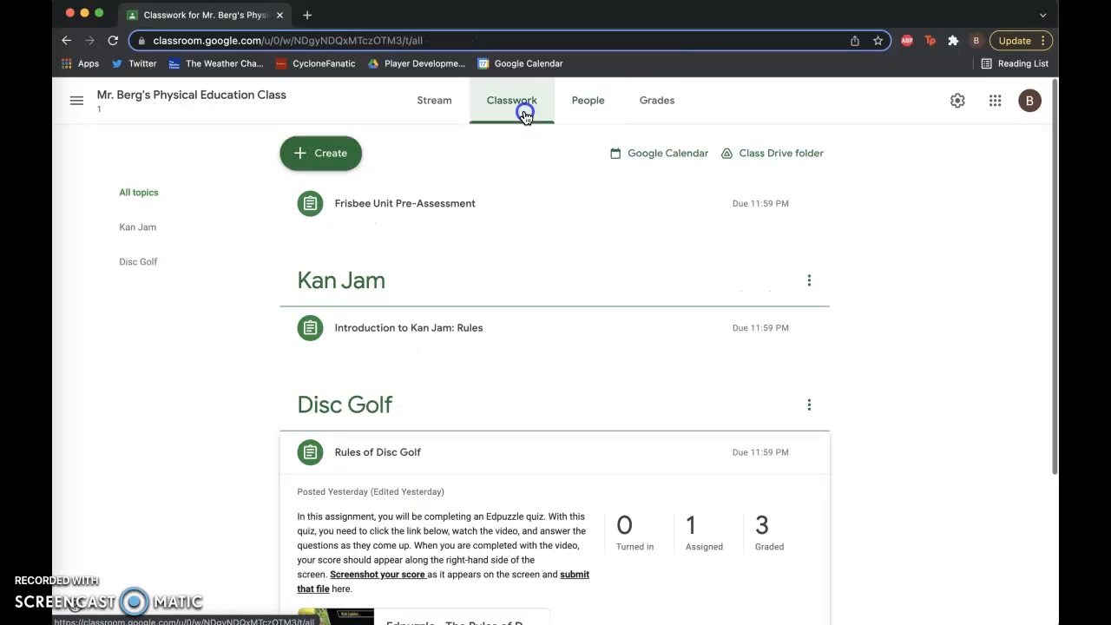
scroll(588, 434, down, 3)
scroll(588, 441, down, 2)
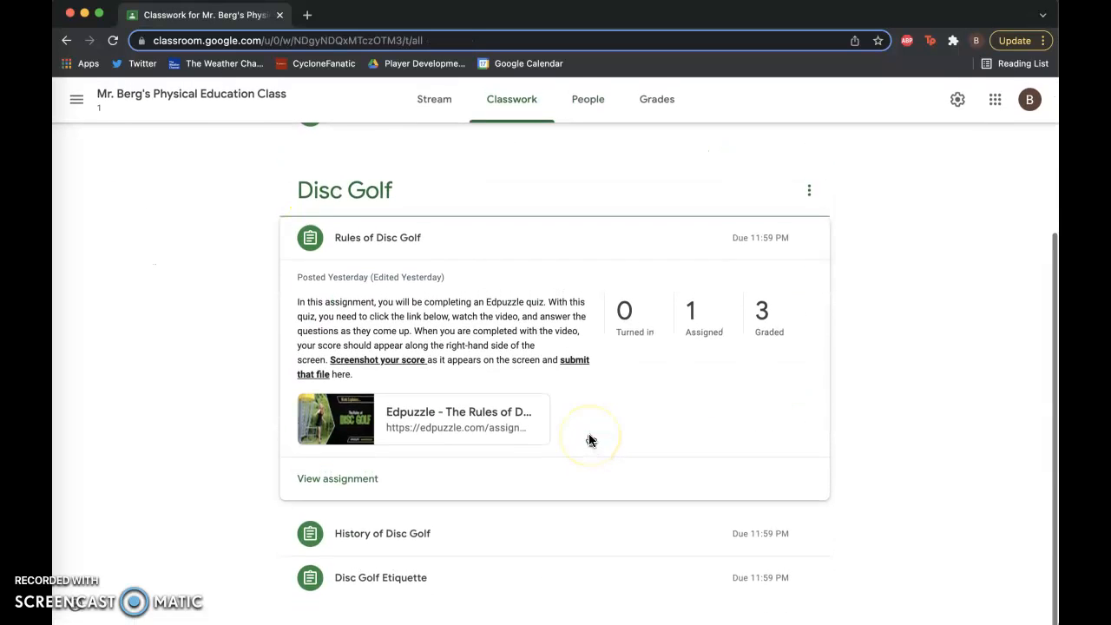
scroll(588, 441, left, 5)
click(513, 103)
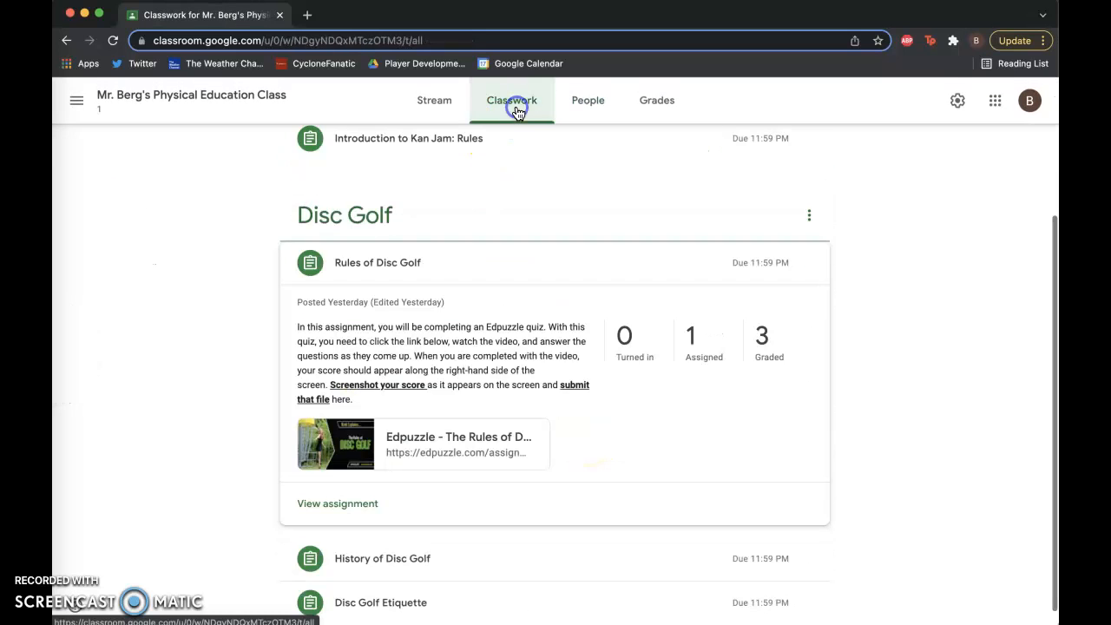
scroll(409, 248, up, 3)
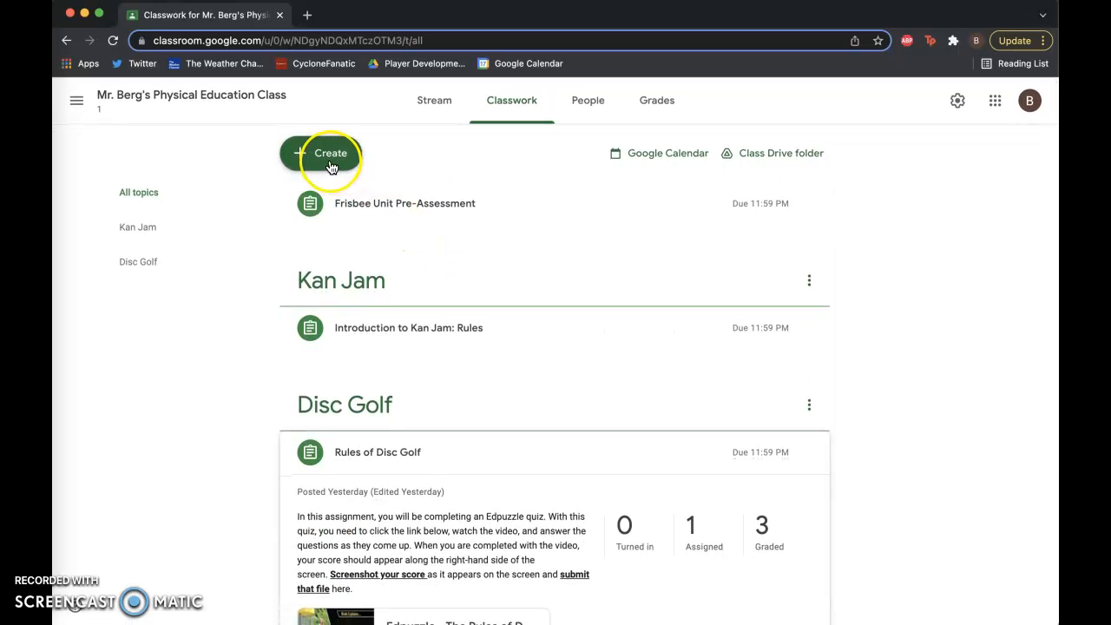
scroll(479, 452, down, 2)
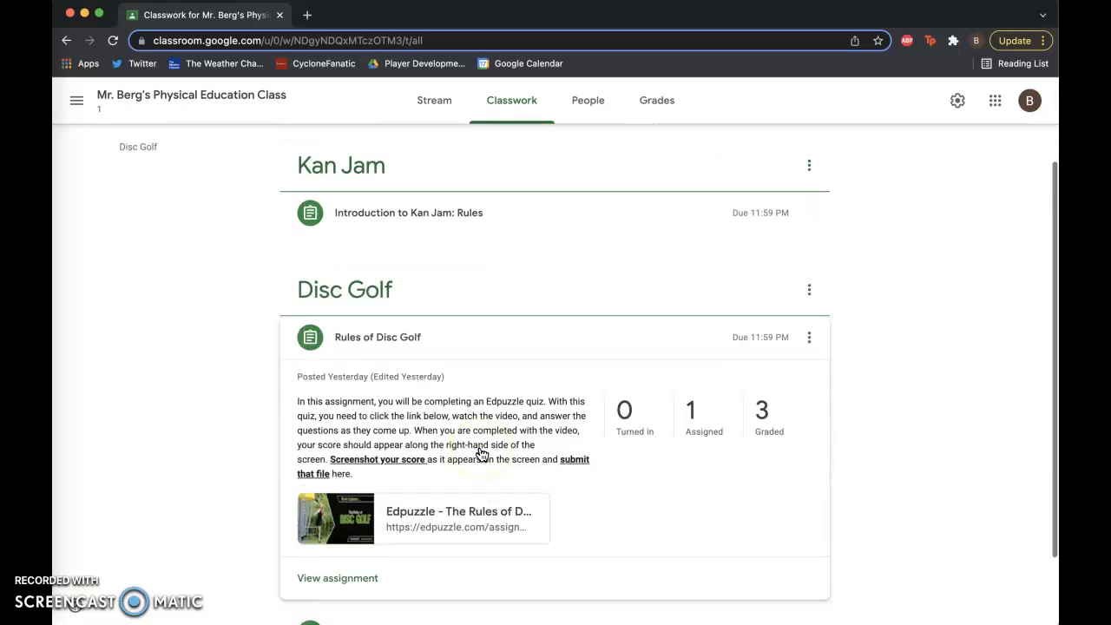
scroll(480, 452, down, 2)
scroll(568, 226, up, 4)
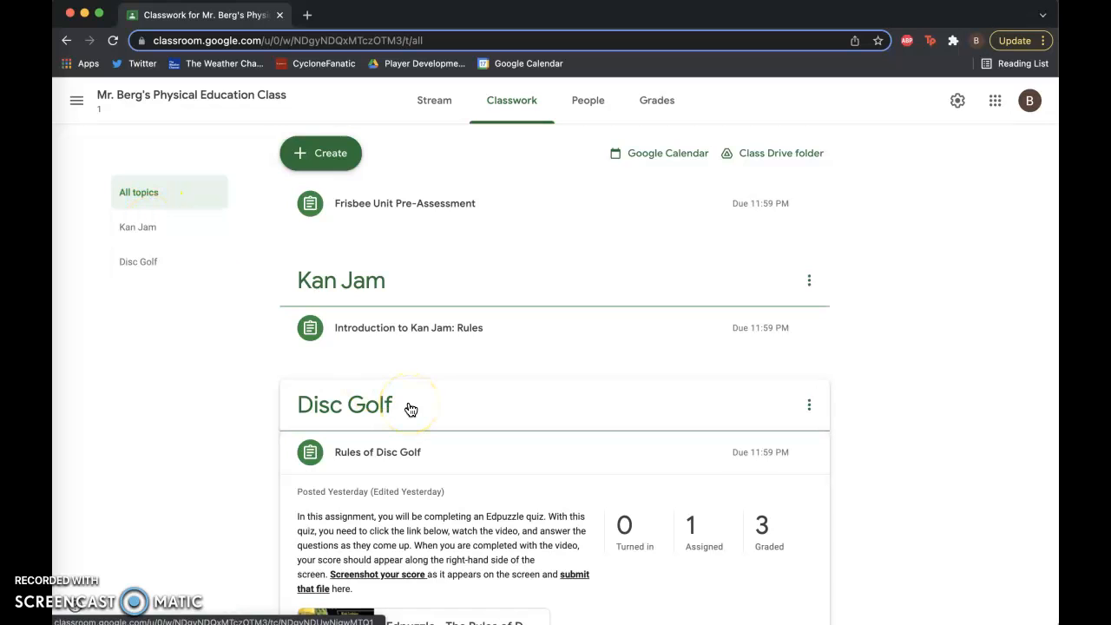
Filter the classwork by the Kan Jam topic and by the Disc Golf topic, and review the assignment posts in each
click(160, 231)
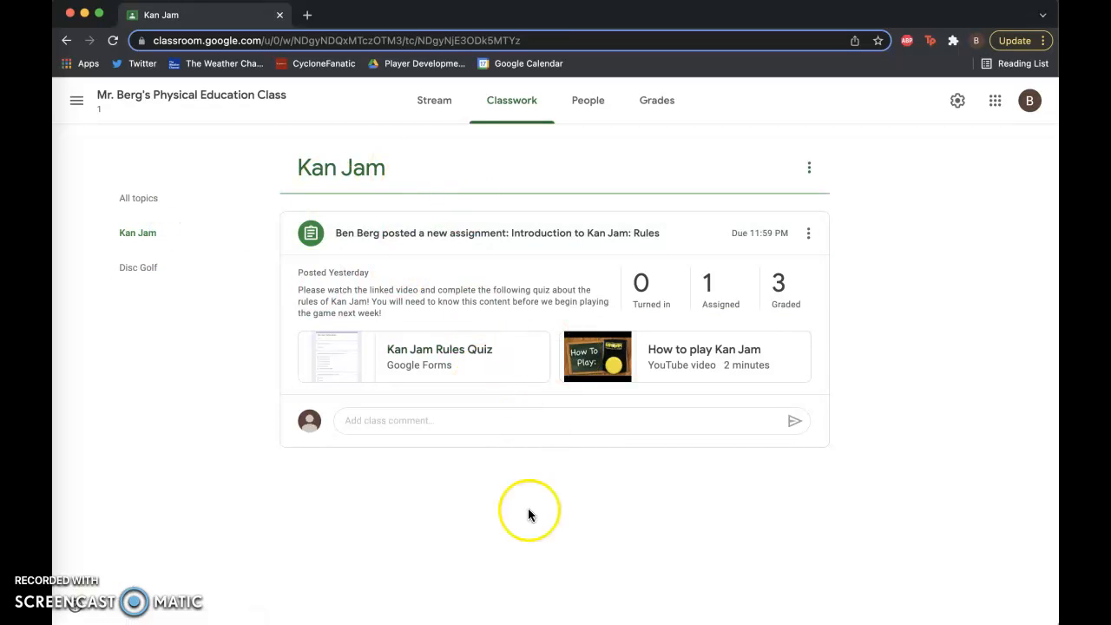
click(138, 270)
scroll(555, 360, down, 4)
scroll(555, 354, down, 2)
scroll(554, 354, up, 6)
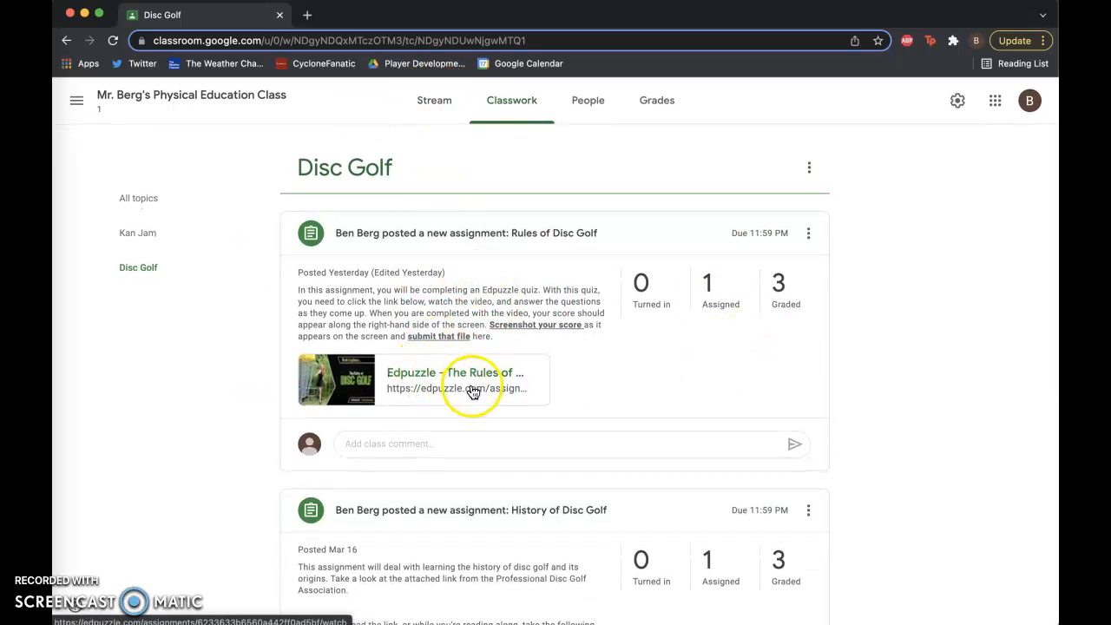
scroll(421, 382, down, 3)
scroll(416, 382, up, 3)
scroll(416, 382, down, 3)
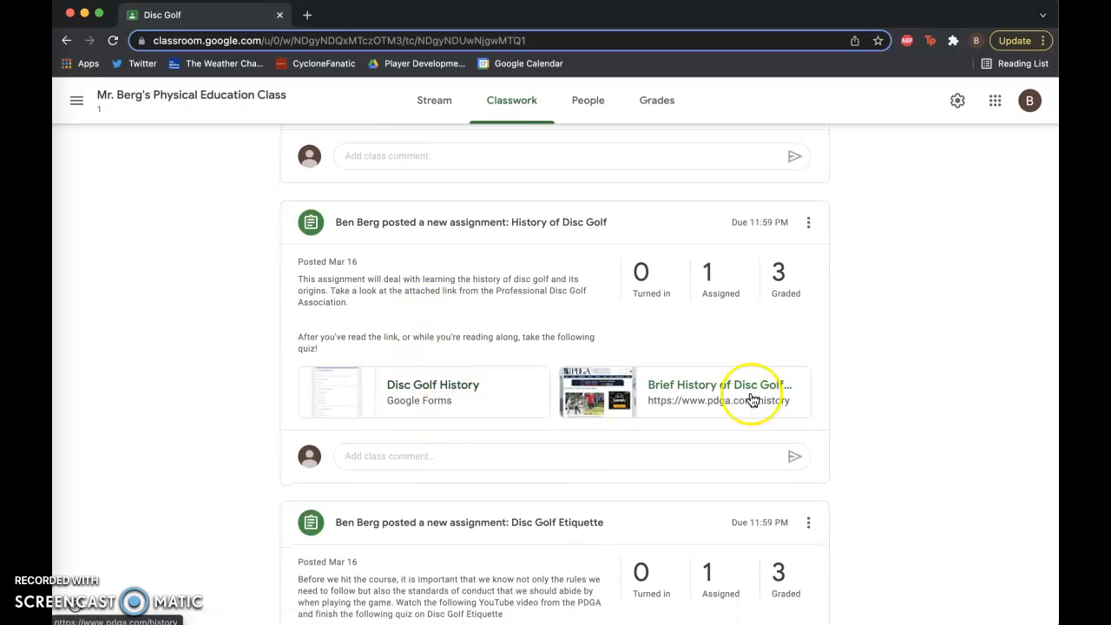
scroll(699, 385, down, 2)
scroll(625, 516, up, 5)
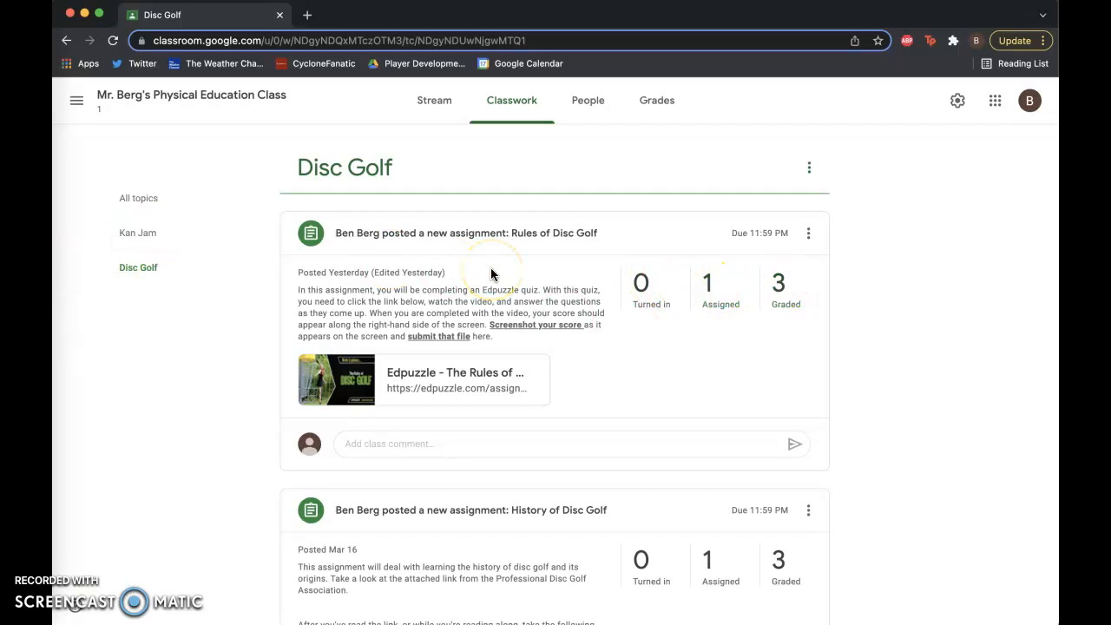
From the full classwork list, create a new assignment titled "Assignment" with the instructions "Please Complete my assignment"
click(130, 205)
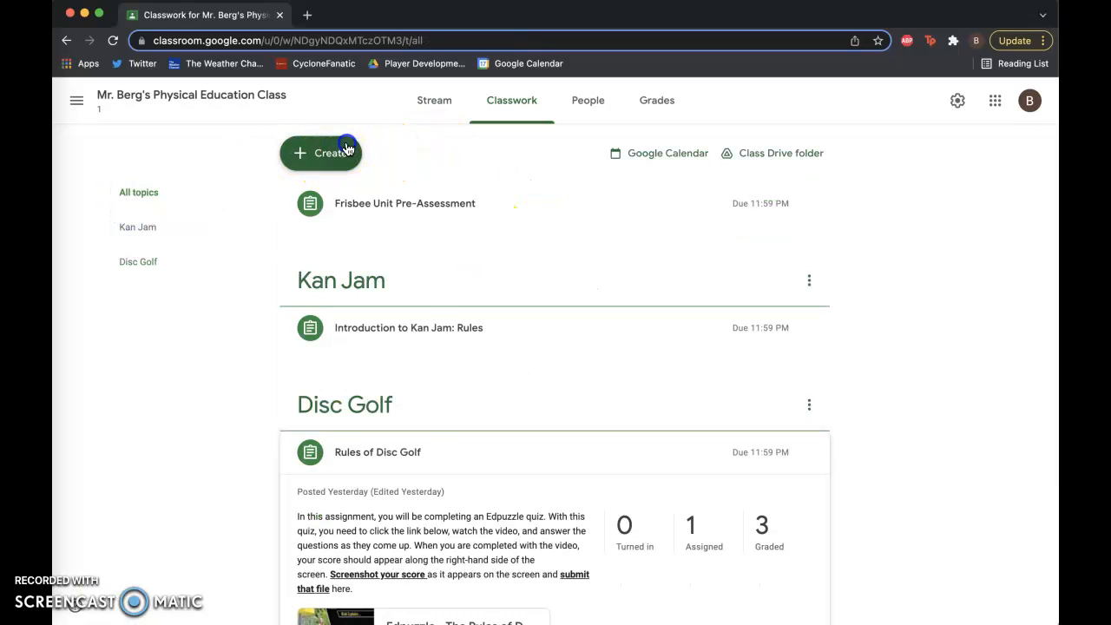
click(321, 153)
click(361, 201)
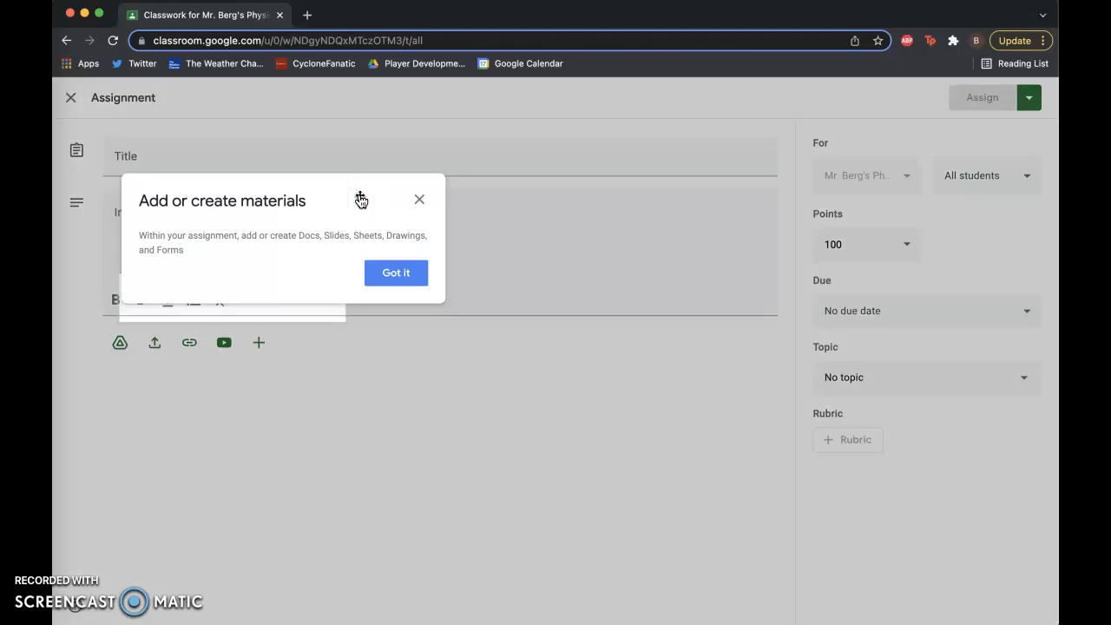
click(423, 202)
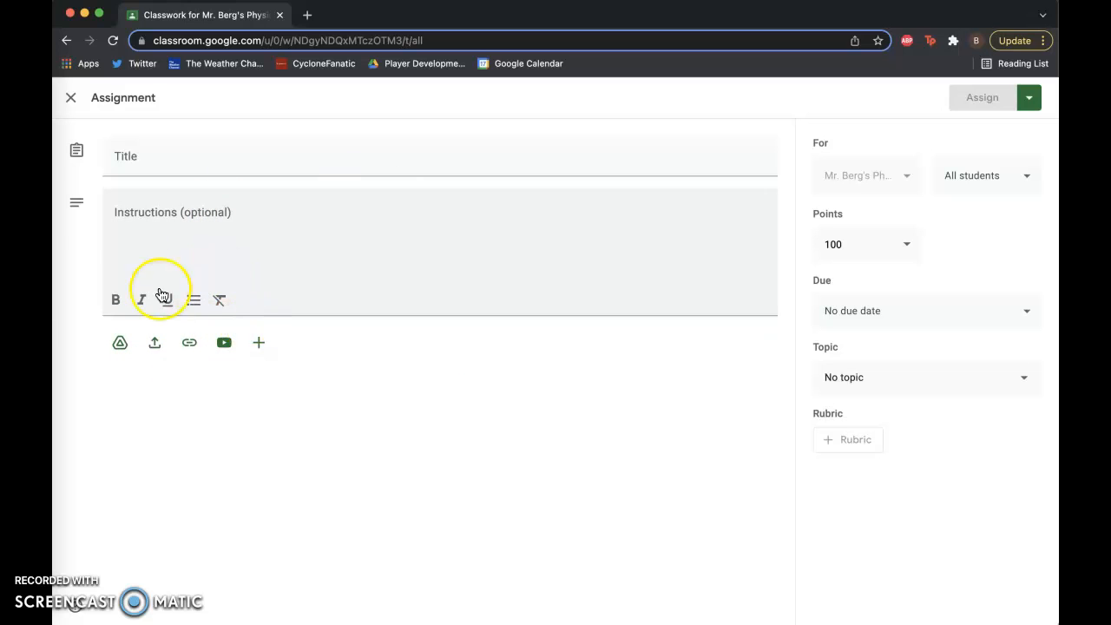
click(135, 151)
text(Assignment)
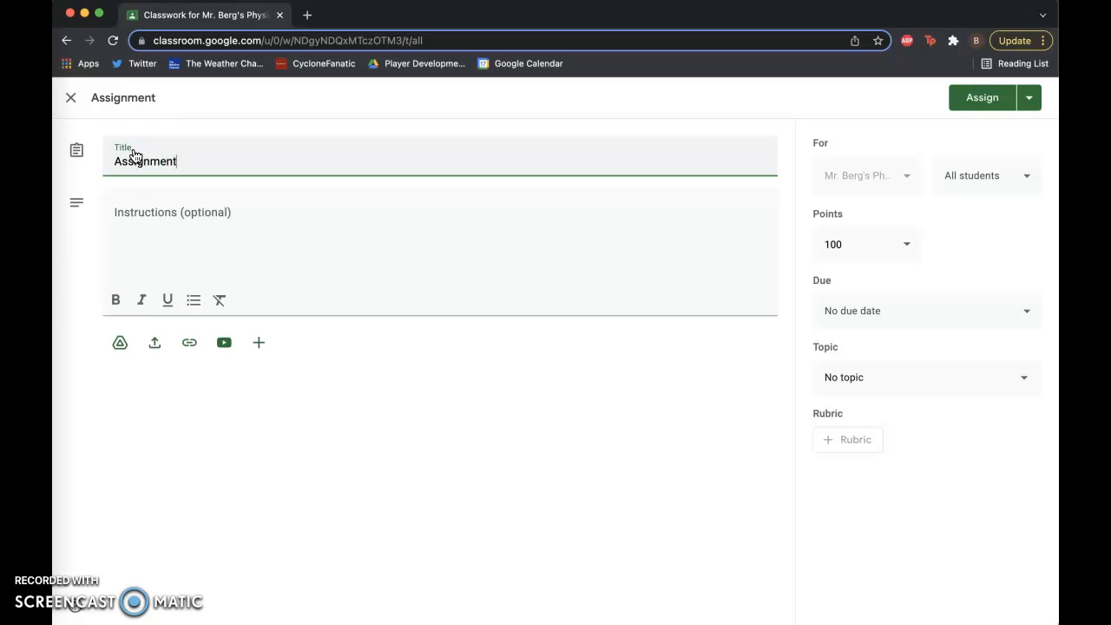
click(106, 208)
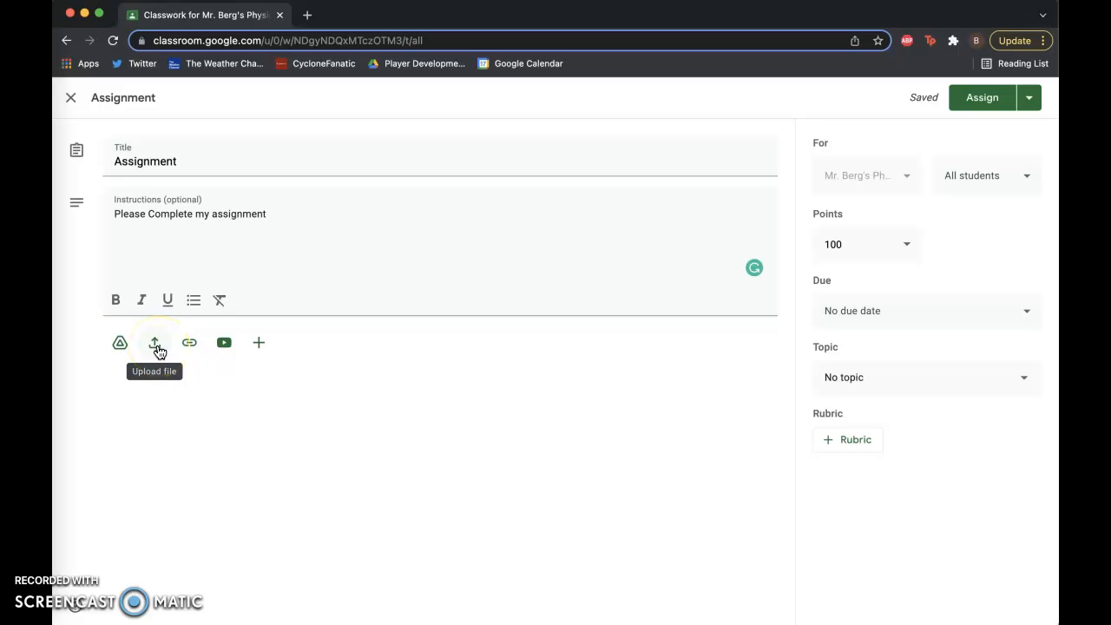
Attach a newly created Google Docs document to the assignment, look over the blank document, and return to the assignment form
click(193, 349)
click(251, 343)
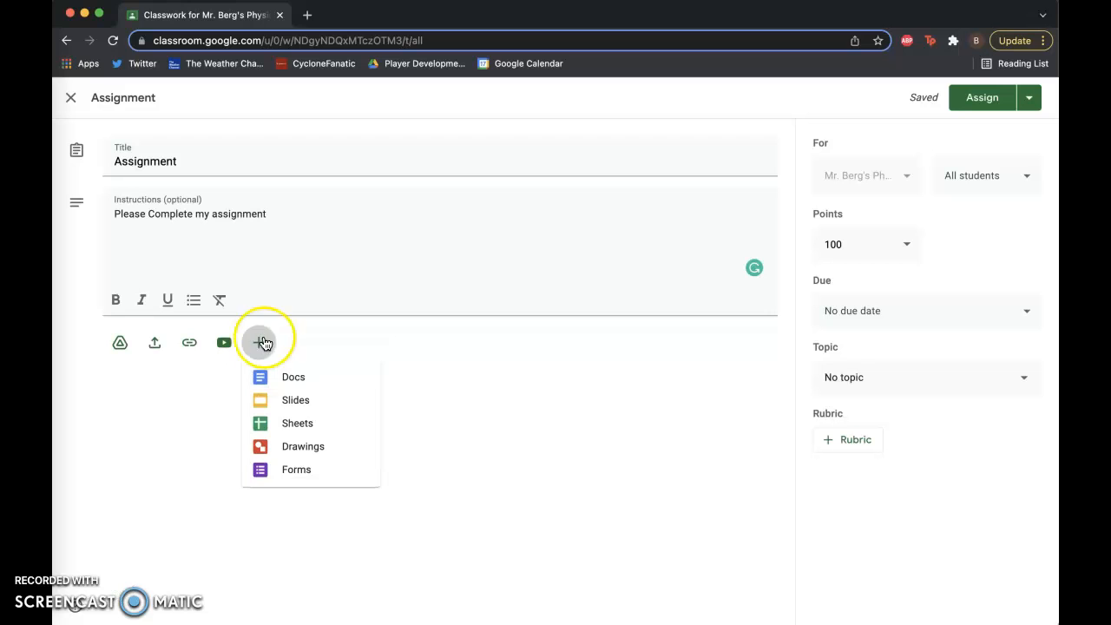
click(305, 406)
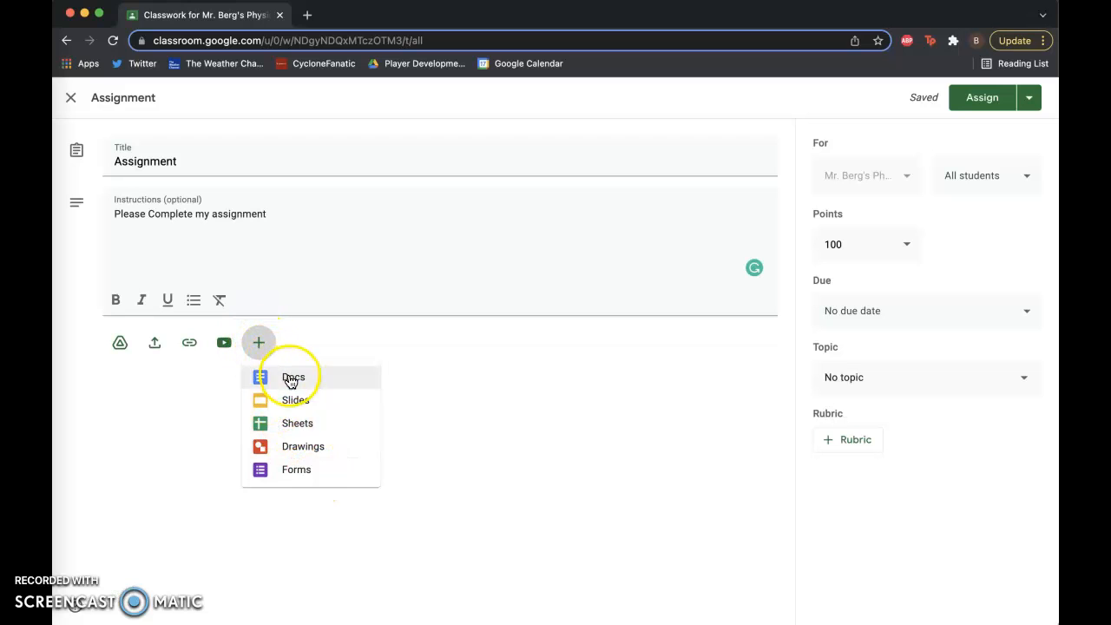
click(313, 384)
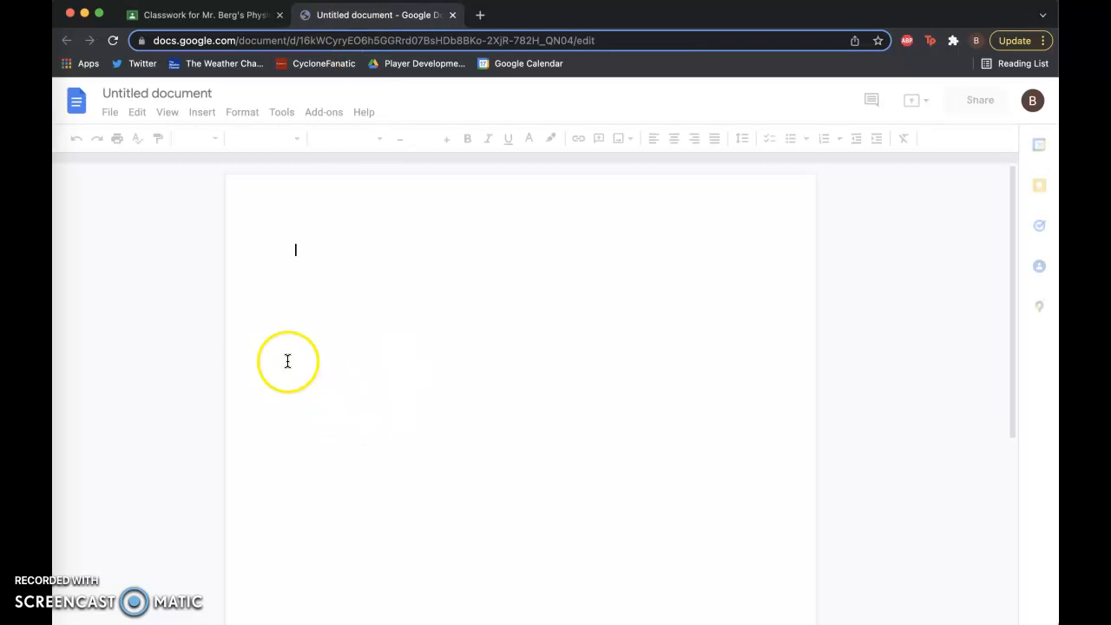
click(252, 18)
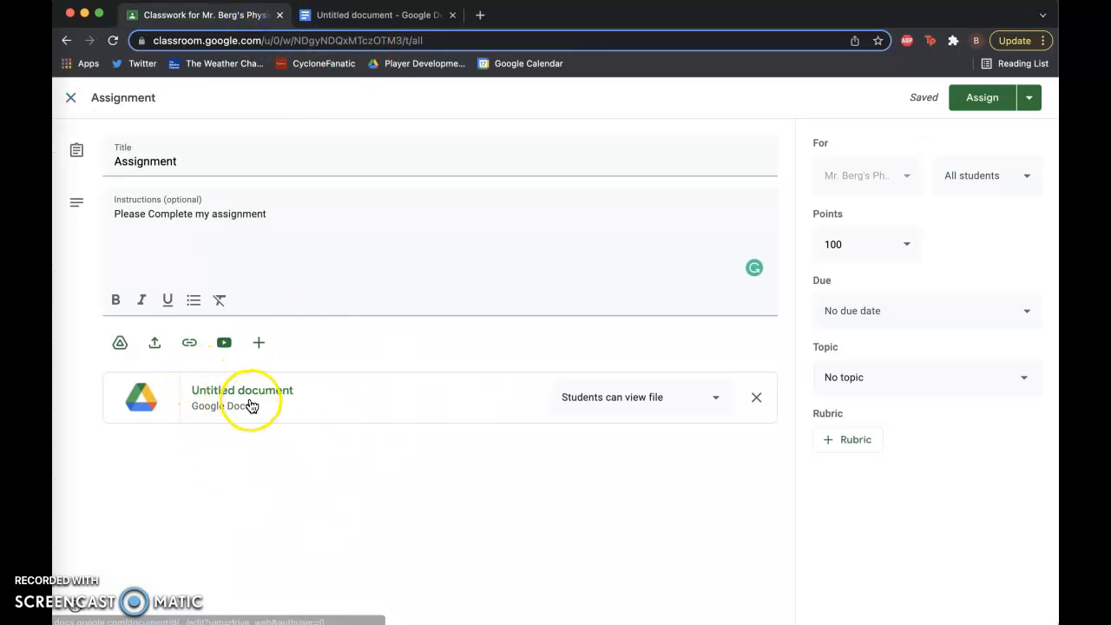
click(383, 16)
click(383, 334)
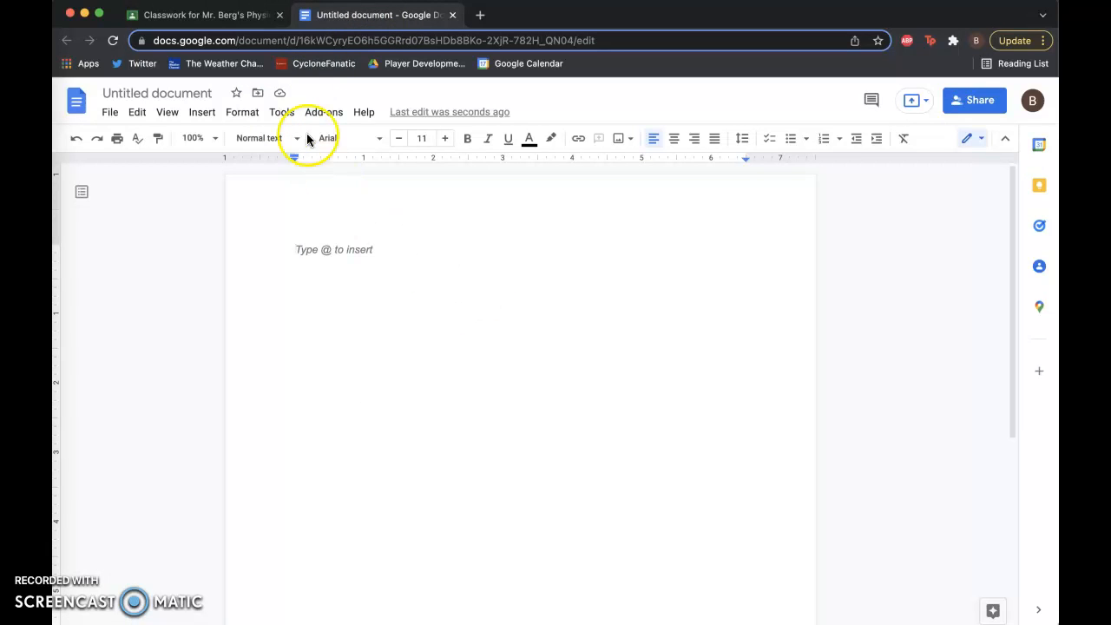
click(255, 17)
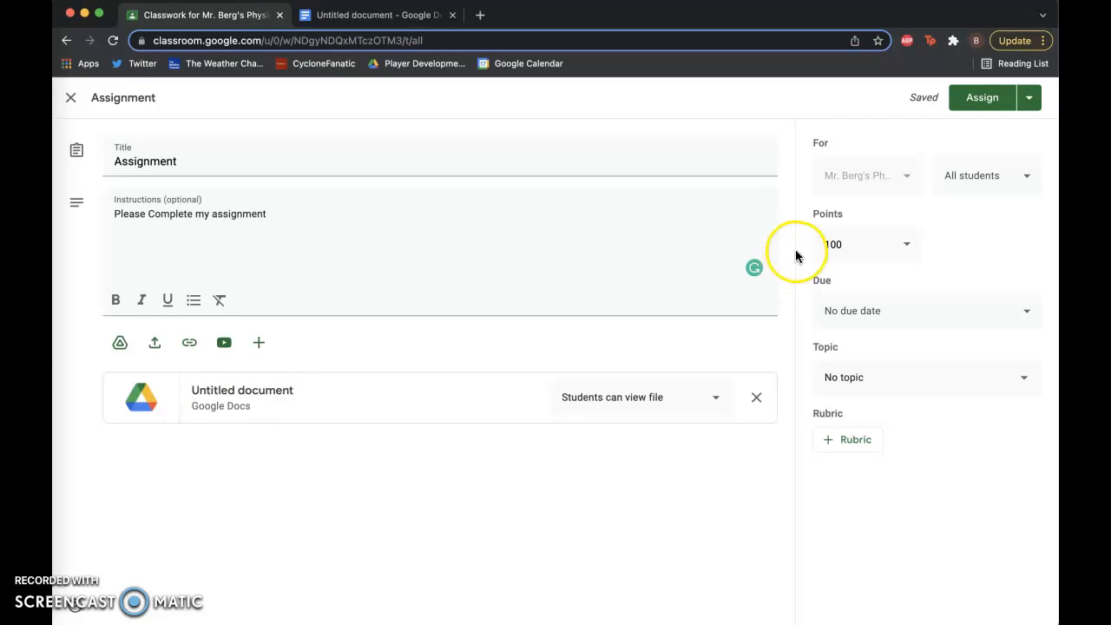
Check which students the assignment can be given to, and make it worth 15 points
click(909, 178)
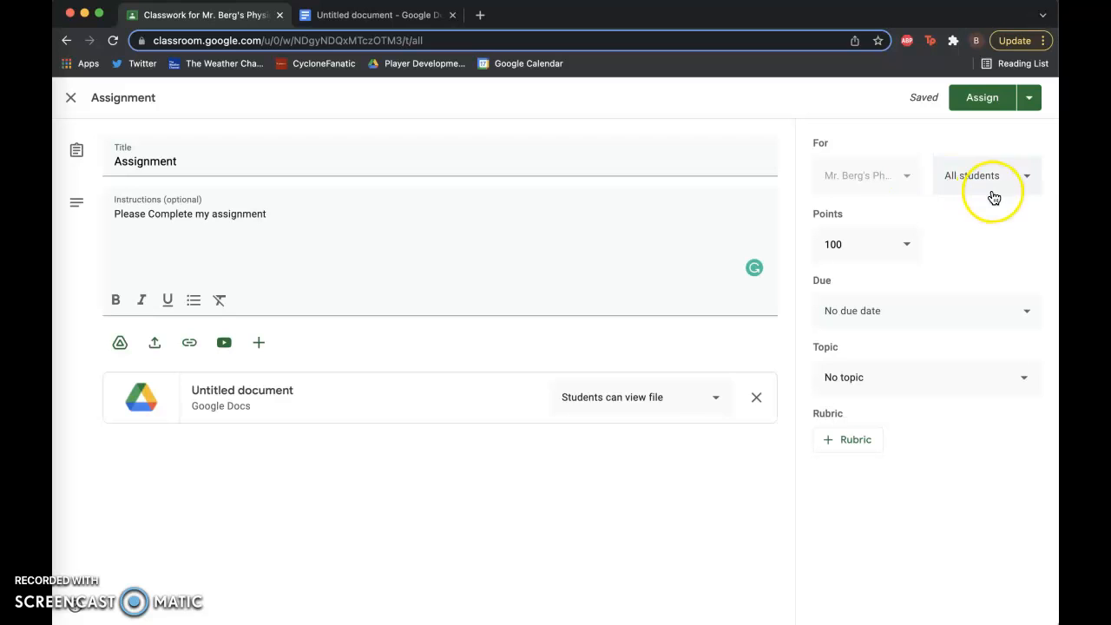
click(1024, 182)
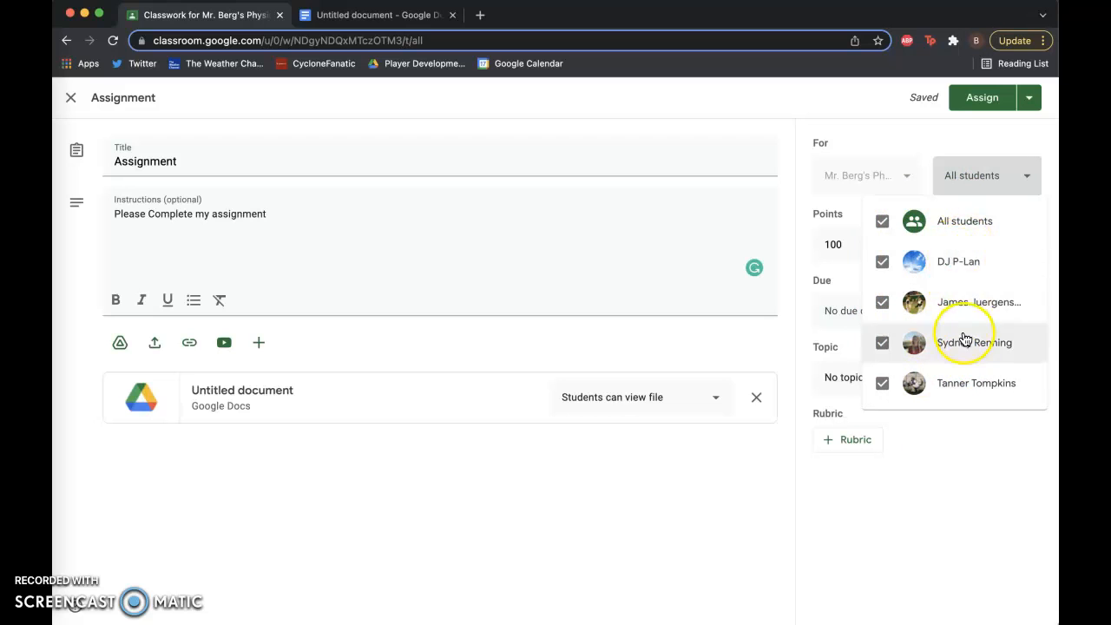
click(1022, 180)
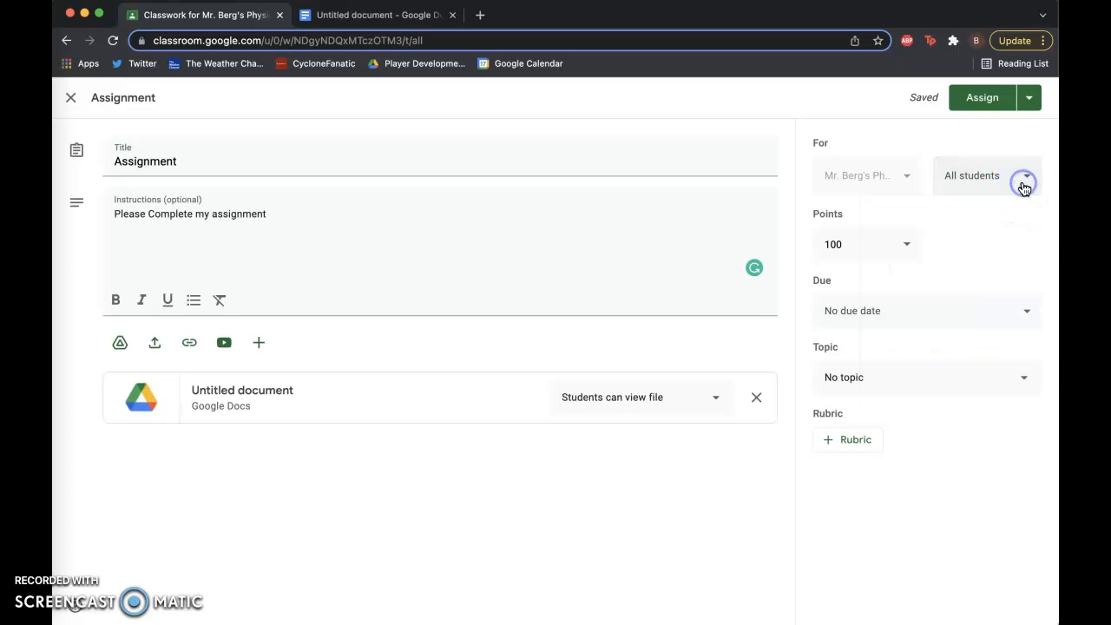
click(899, 250)
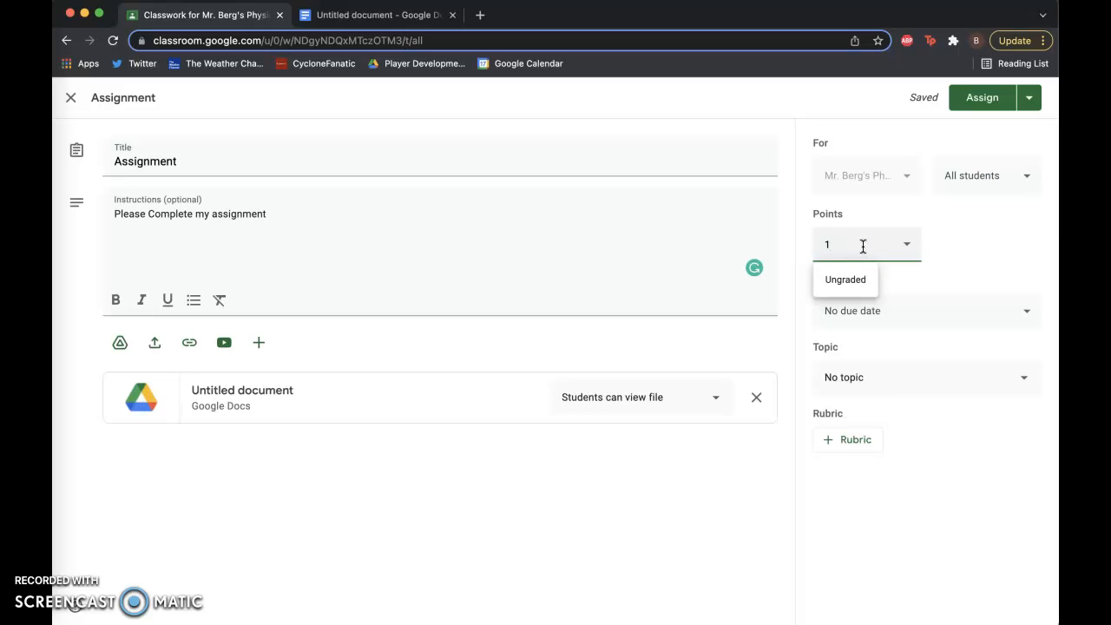
click(976, 275)
Set the assignment's due date to Mar 30, 2022 and file it under the Disc Golf topic
click(977, 303)
click(940, 364)
click(940, 494)
click(937, 377)
click(913, 523)
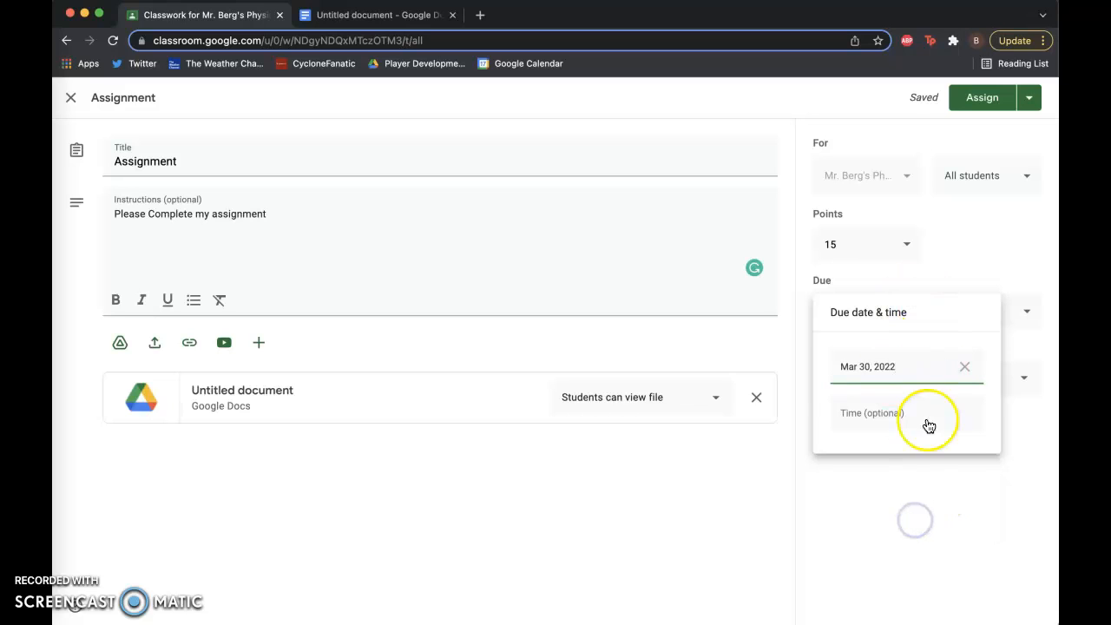
click(912, 415)
click(897, 540)
click(953, 377)
click(903, 457)
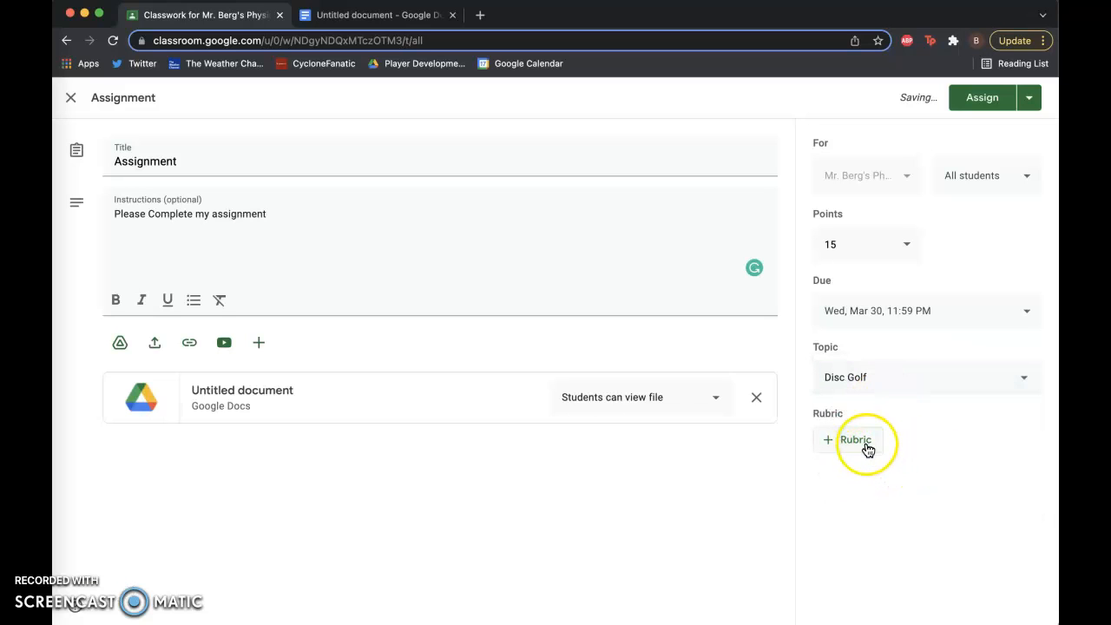
Create a scored rubric for the assignment and add two levels worth 2 and 3 points to its first criterion
click(855, 440)
click(861, 469)
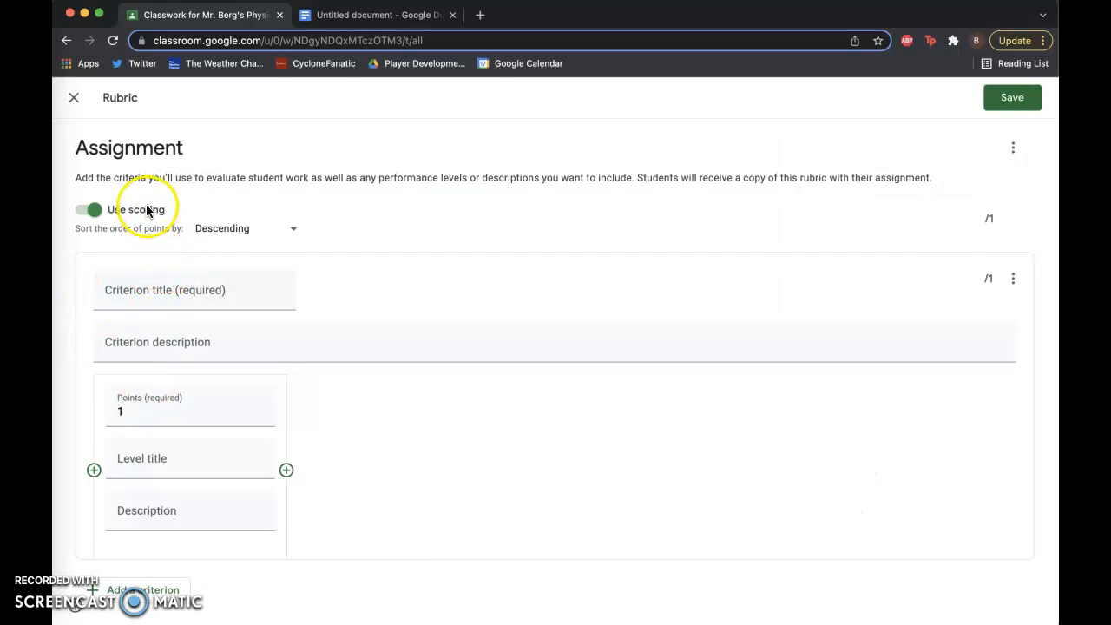
click(182, 288)
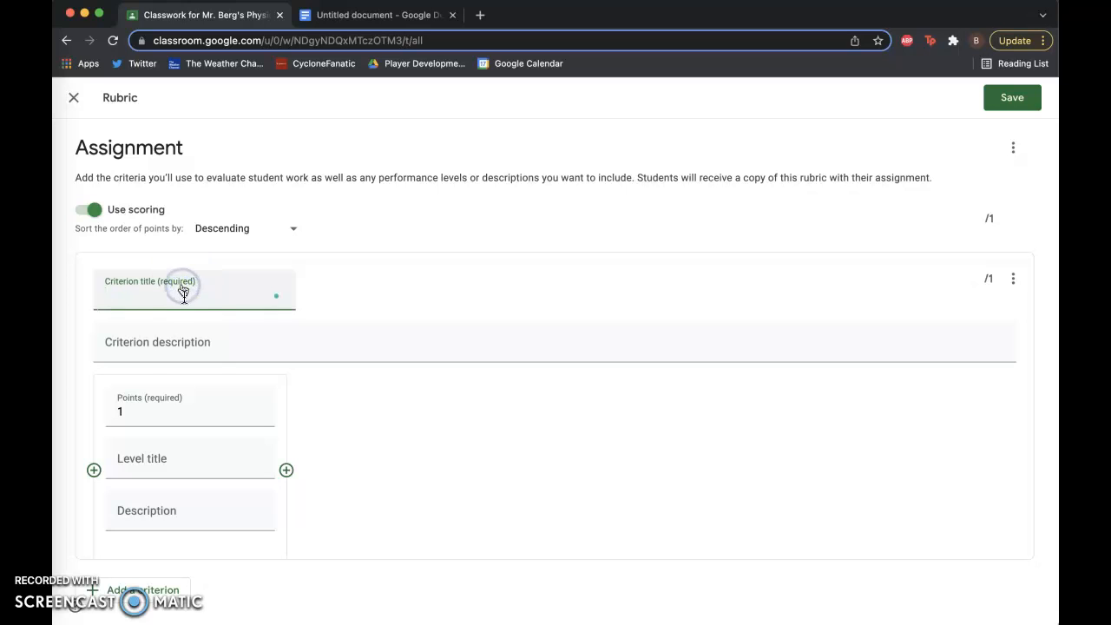
click(193, 347)
scroll(265, 319, down, 1)
click(168, 387)
click(286, 440)
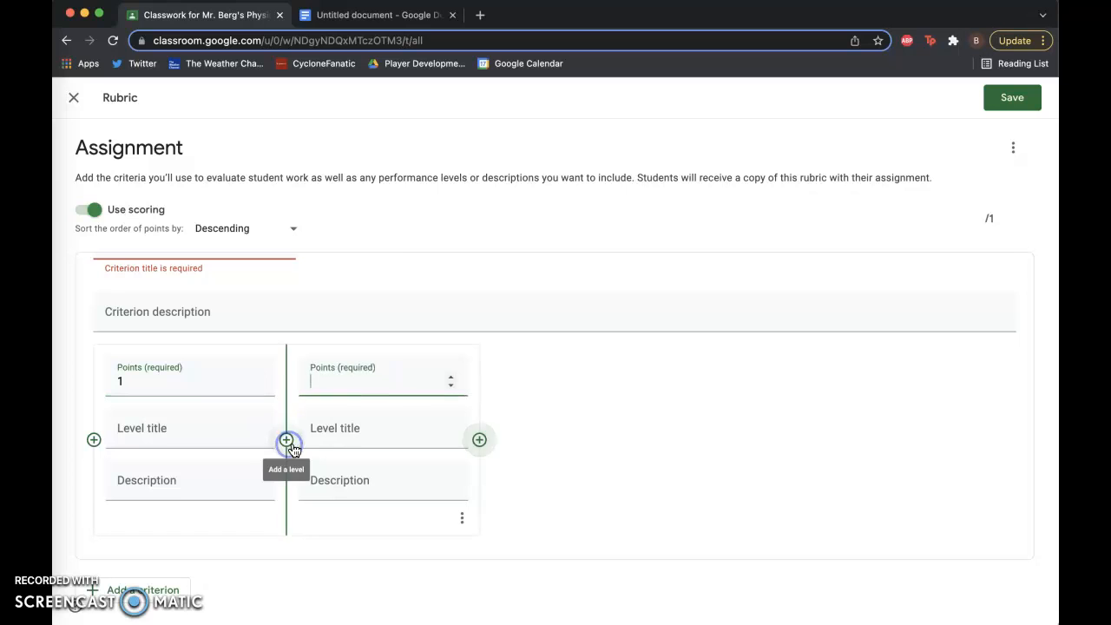
text(2)
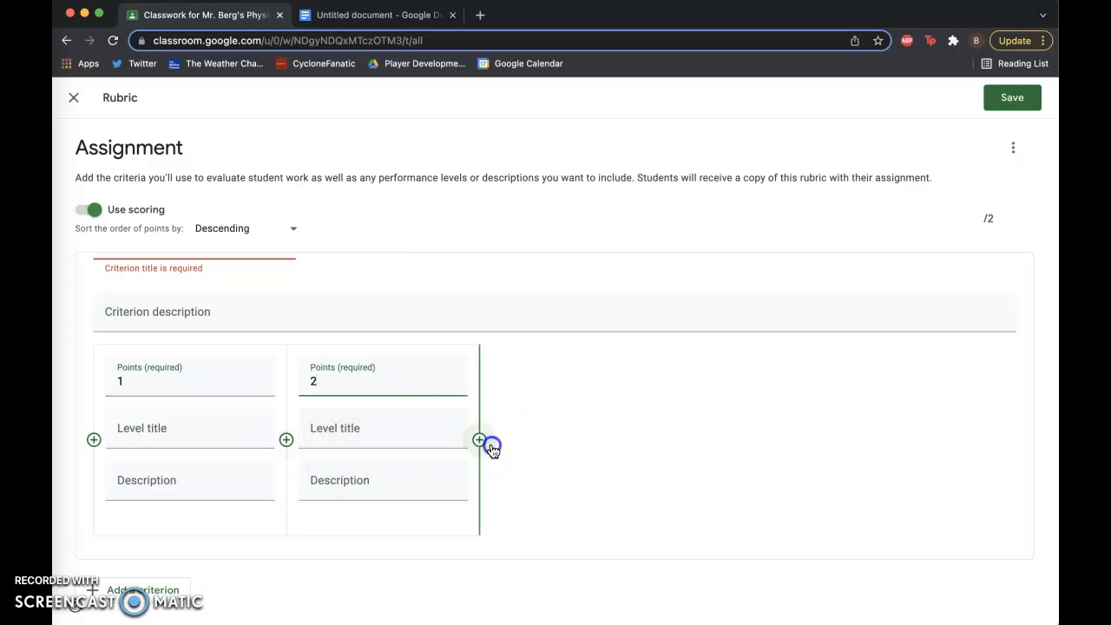
click(478, 439)
text(3)
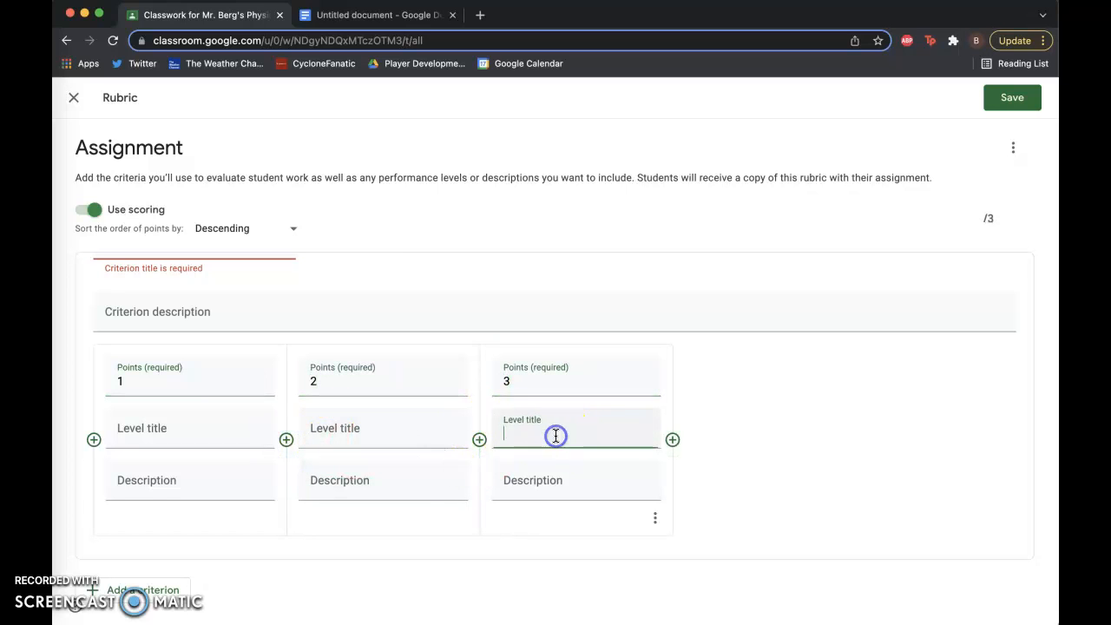
Title the rubric's 1-, 2- and 3-point levels Poor, Good and Excellent, and look at their description fields
text(Expert)
click(331, 433)
text(Novice)
click(207, 424)
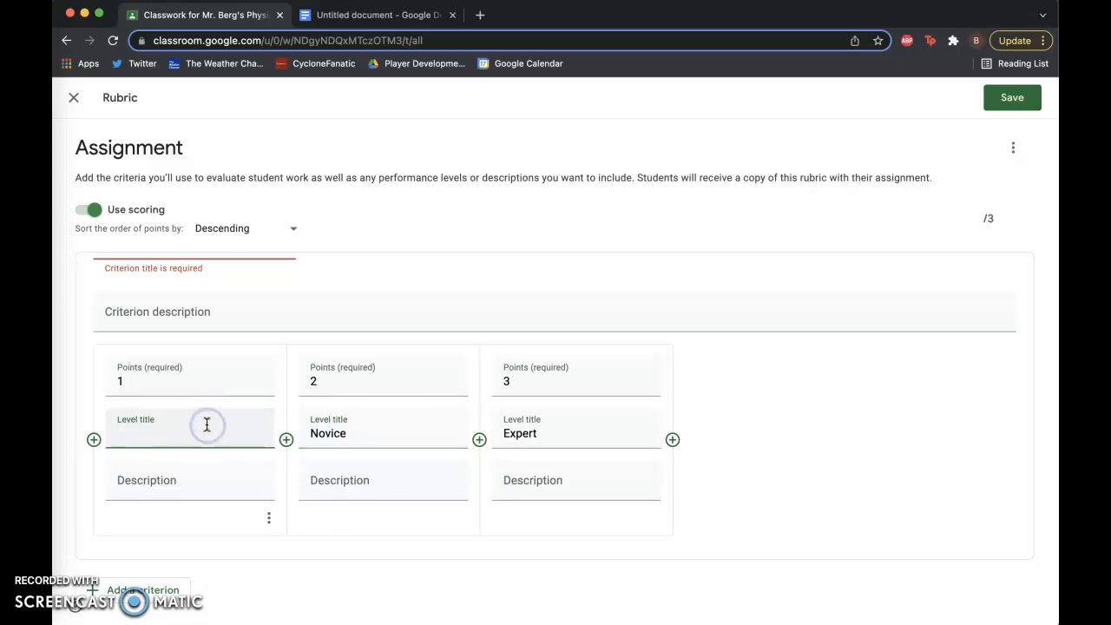
click(348, 429)
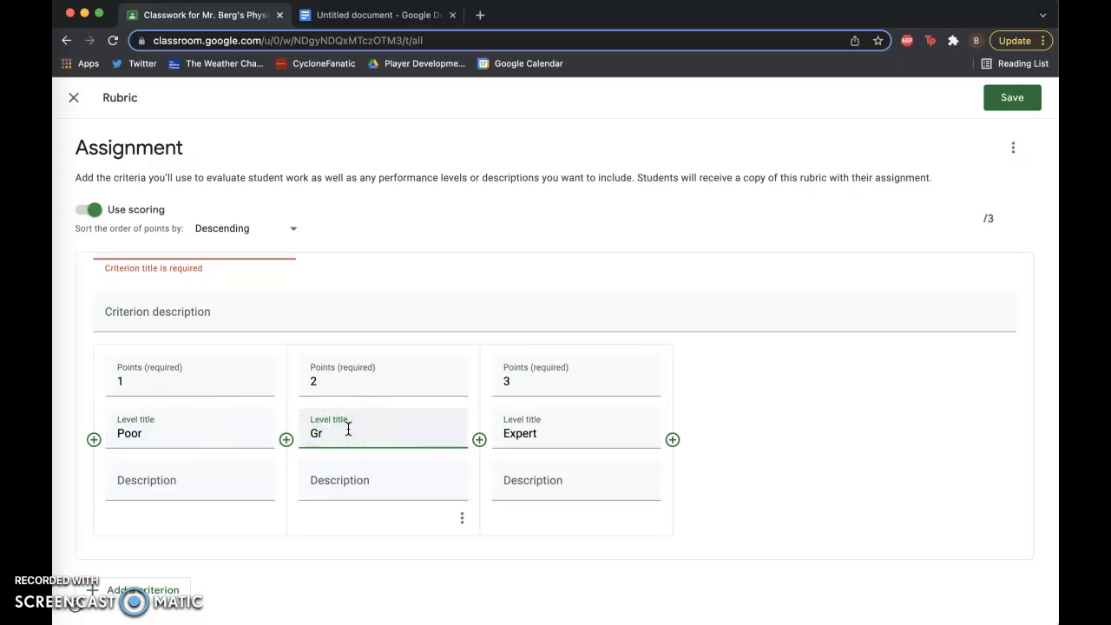
click(495, 437)
double_click(512, 432)
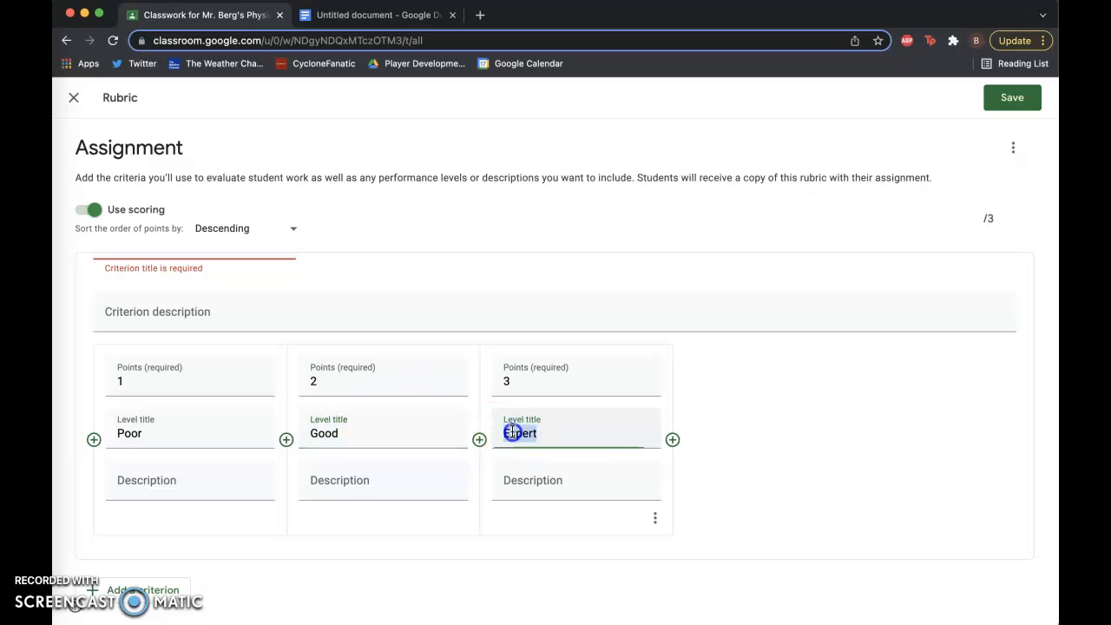
click(582, 483)
click(364, 466)
click(224, 488)
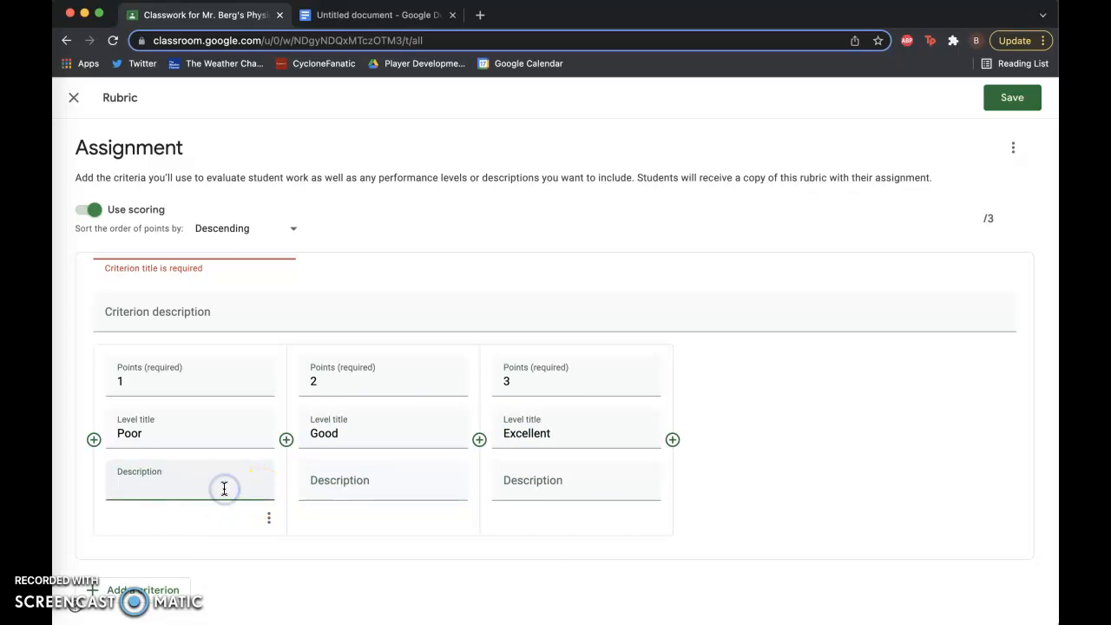
Leave the rubric without saving its changes and discard the assignment draft
click(79, 99)
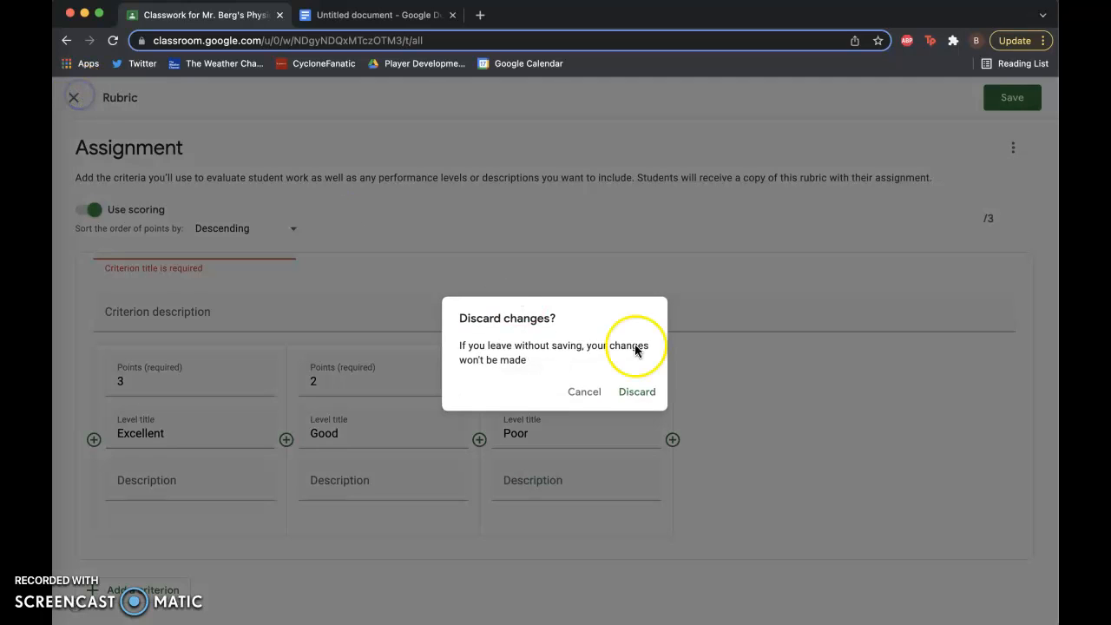
click(639, 391)
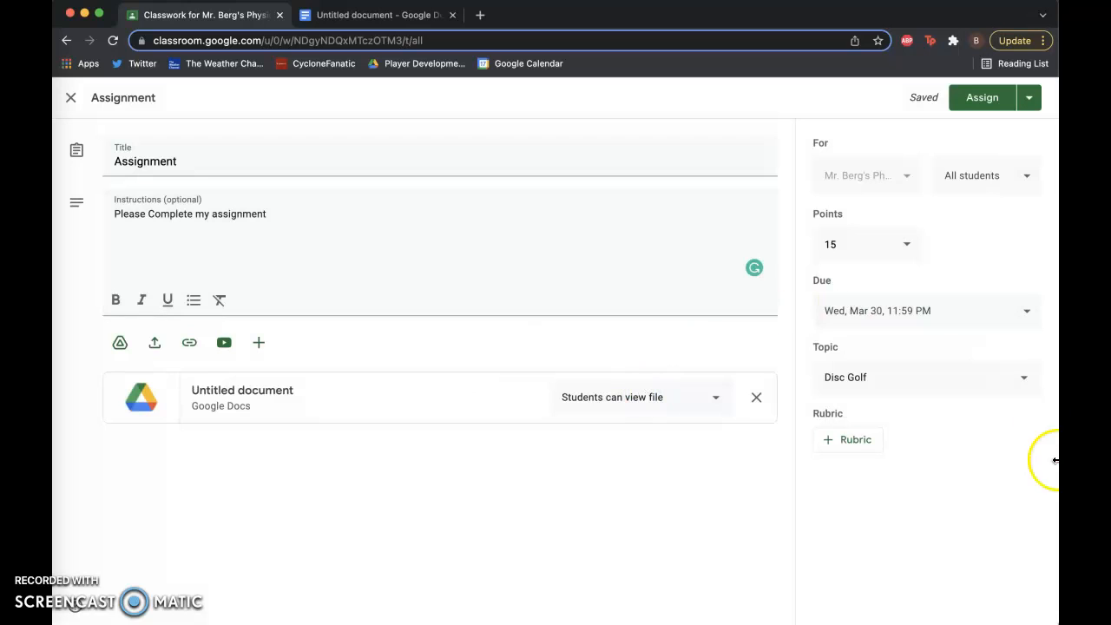
click(1028, 97)
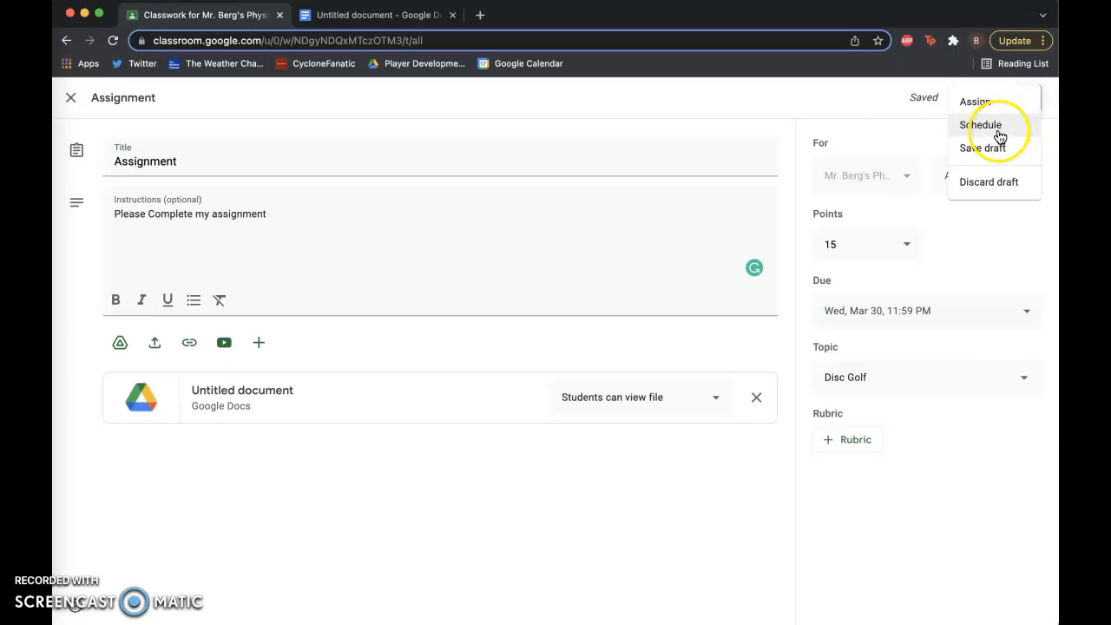
click(989, 184)
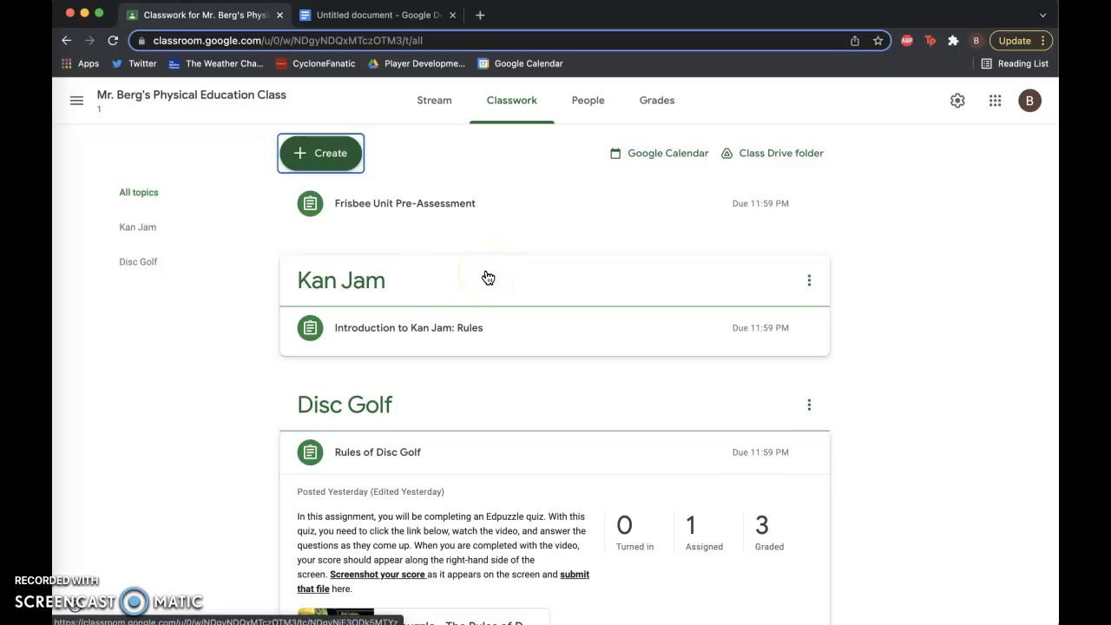
Look over the classwork list and close the untitled document left open from the discarded assignment
scroll(588, 455, down, 2)
scroll(588, 455, up, 3)
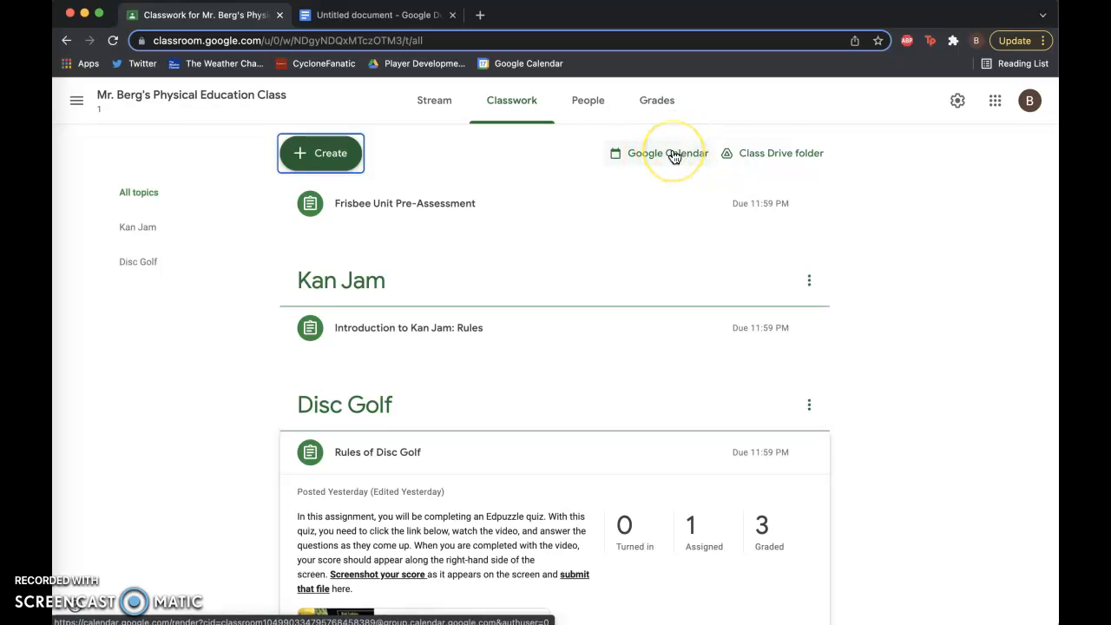
click(452, 15)
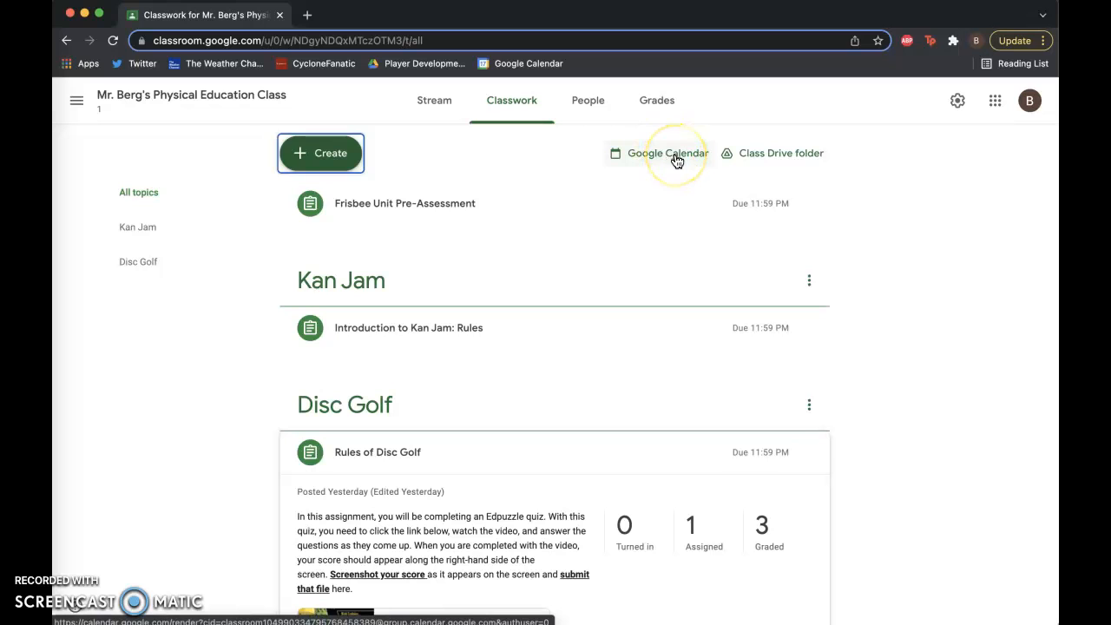
Open the class Drive folder in a separate tab, review its files, and look inside the Rules of Disc Golf folder
right_click(762, 167)
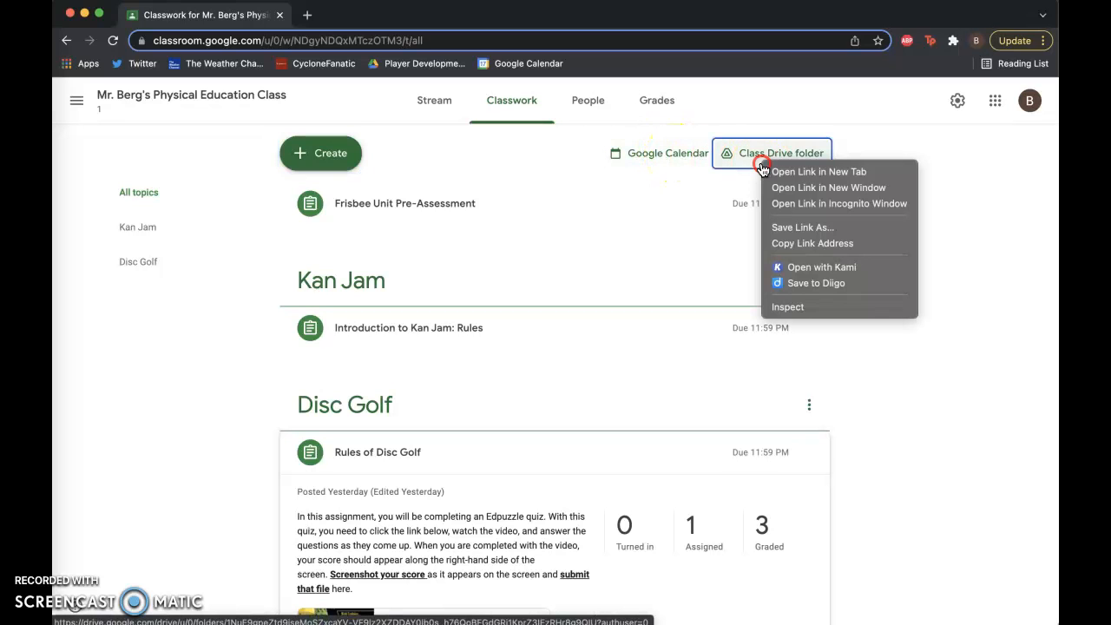
click(776, 172)
click(374, 16)
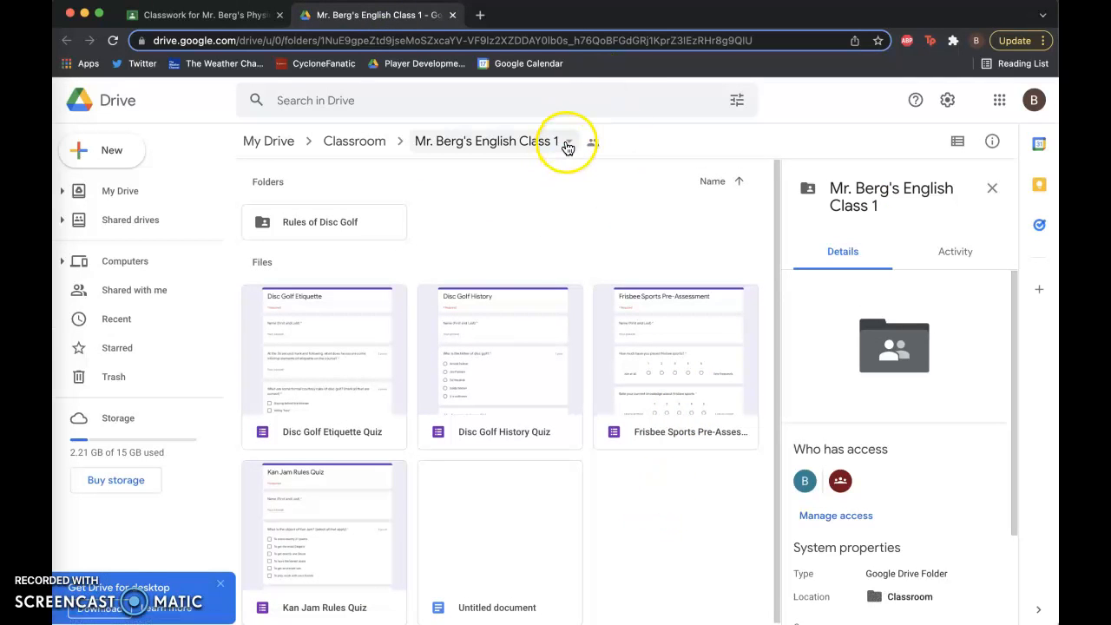
scroll(351, 471, down, 1)
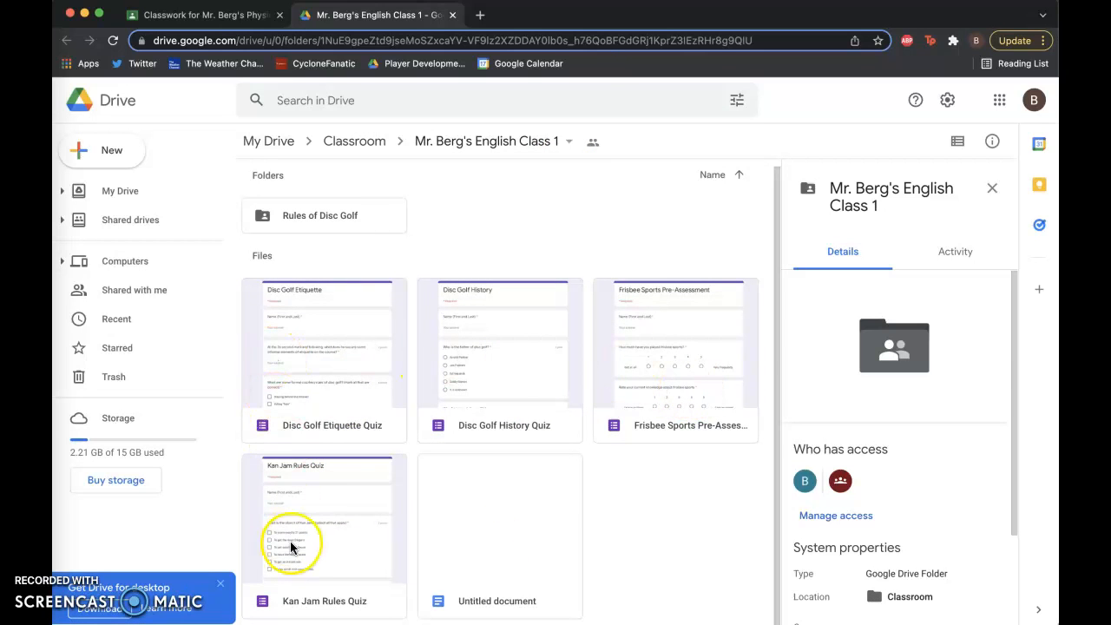
click(523, 537)
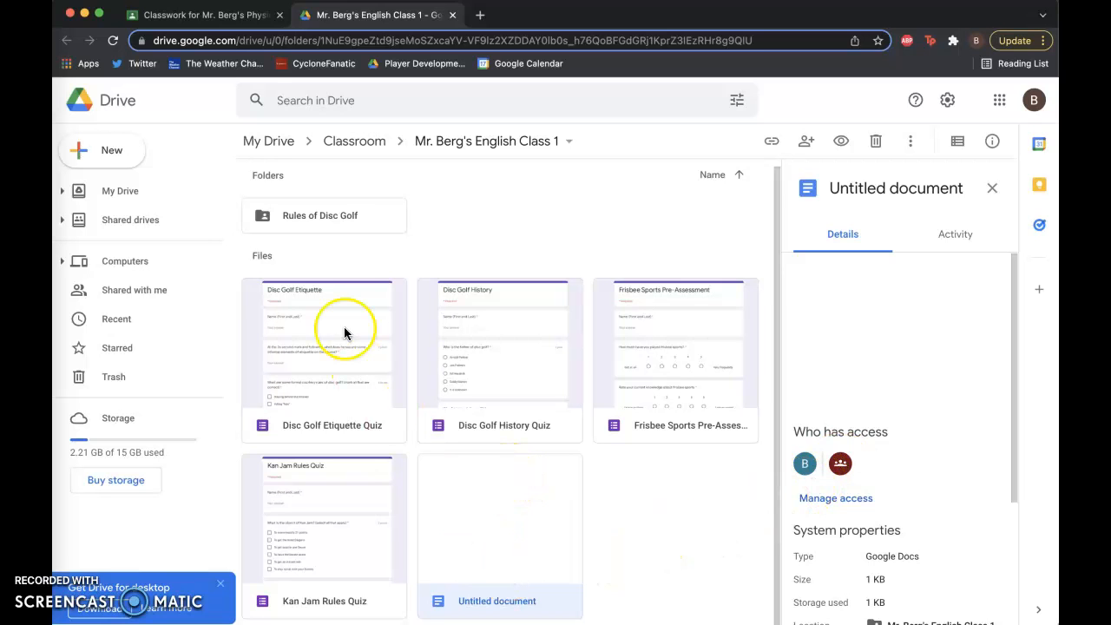
double_click(337, 222)
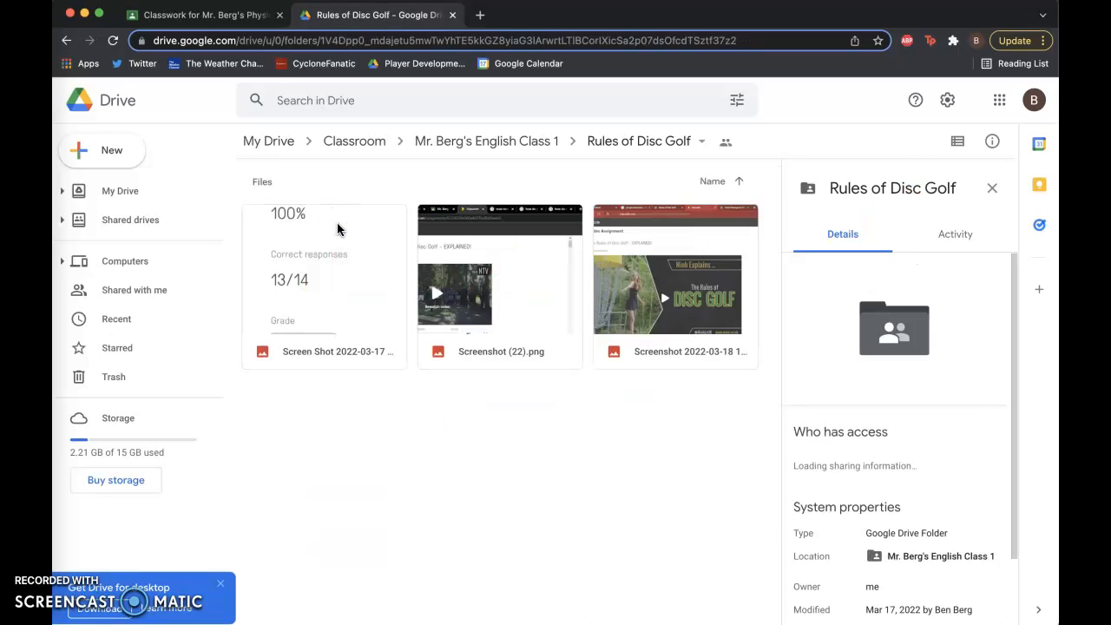
Return to the classwork page and view the student submissions for the Rules of Disc Golf assignment
click(224, 14)
scroll(471, 340, down, 3)
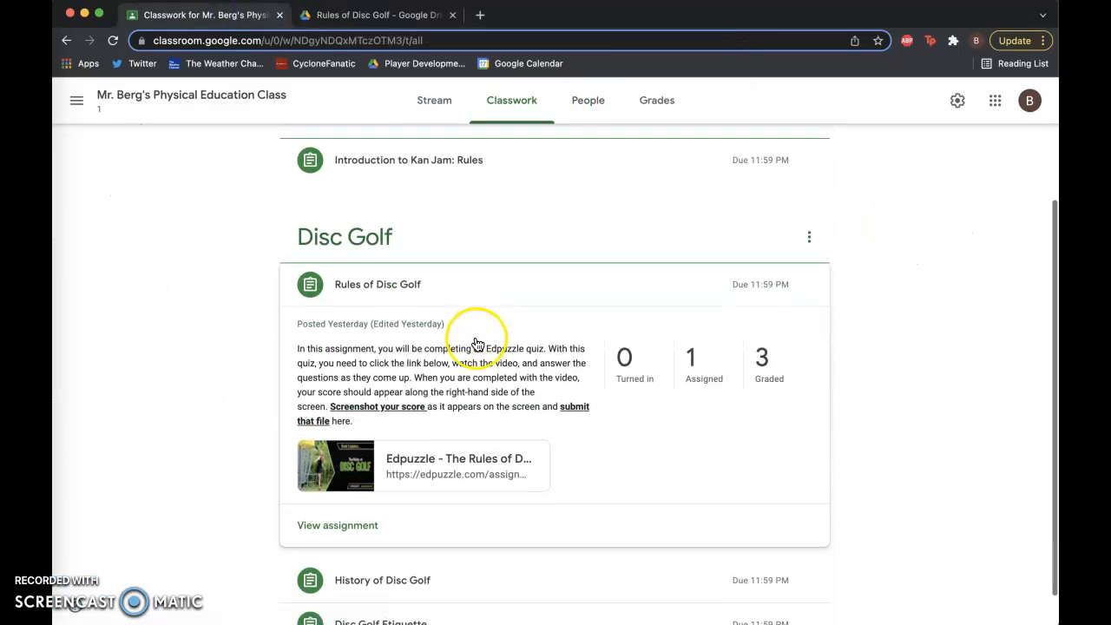
click(356, 521)
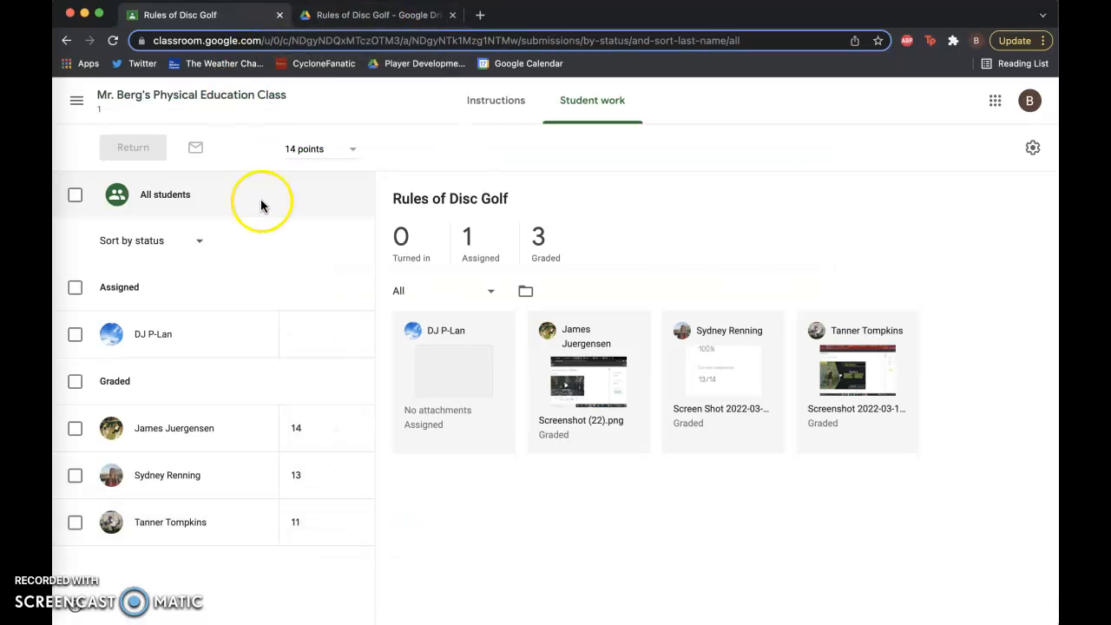
drag(602, 501, 905, 299)
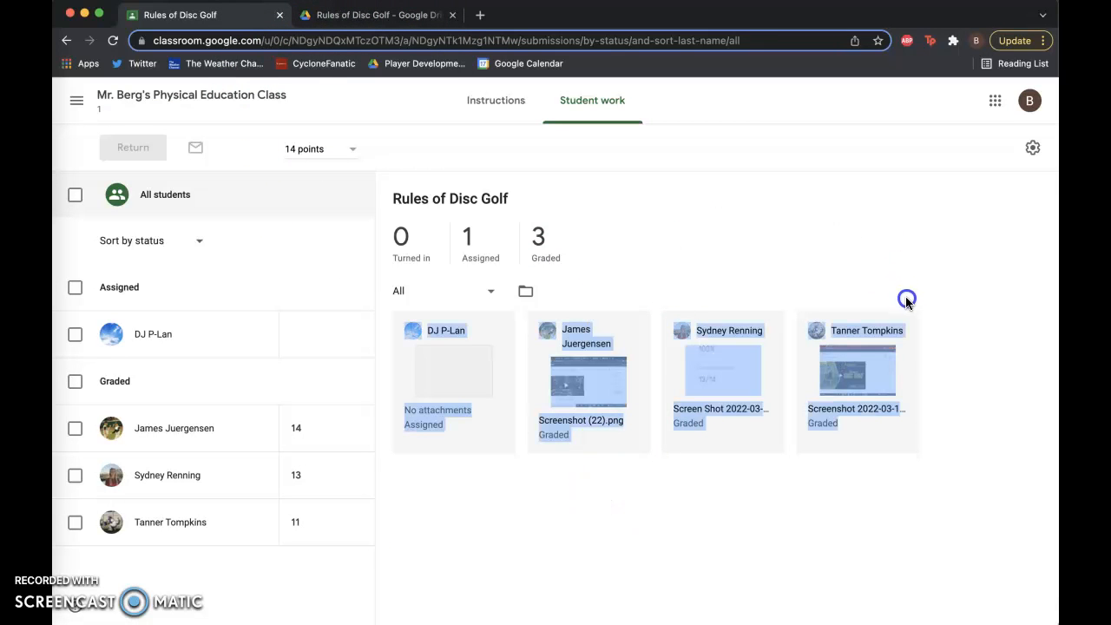
Review the submitted files in the Rules of Disc Golf Drive folder, go up to the class folder, and close Drive
click(957, 383)
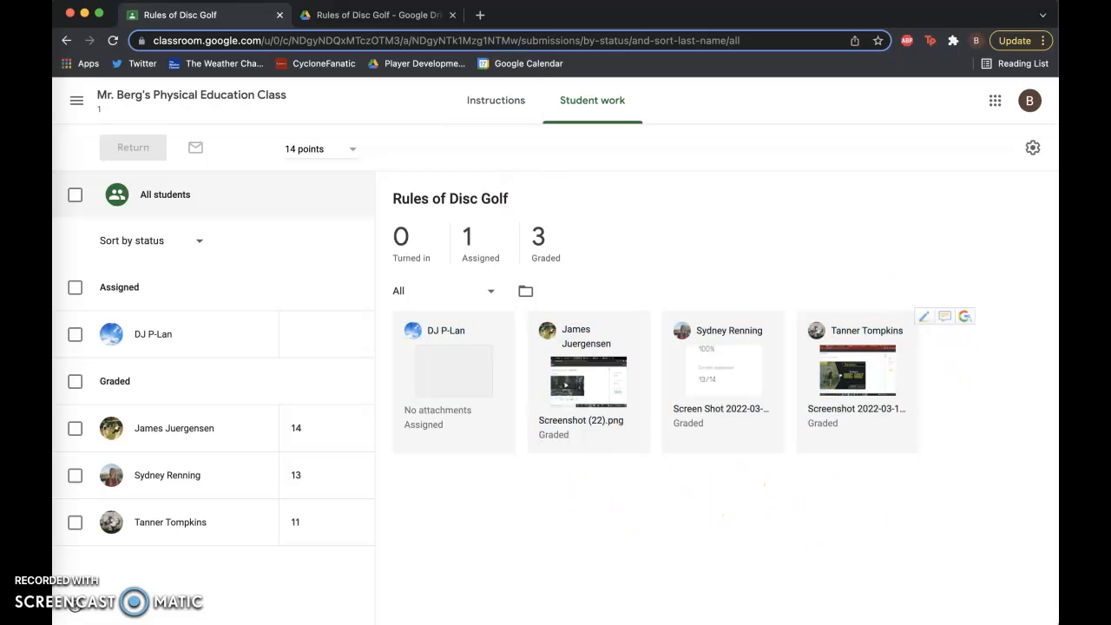
click(384, 18)
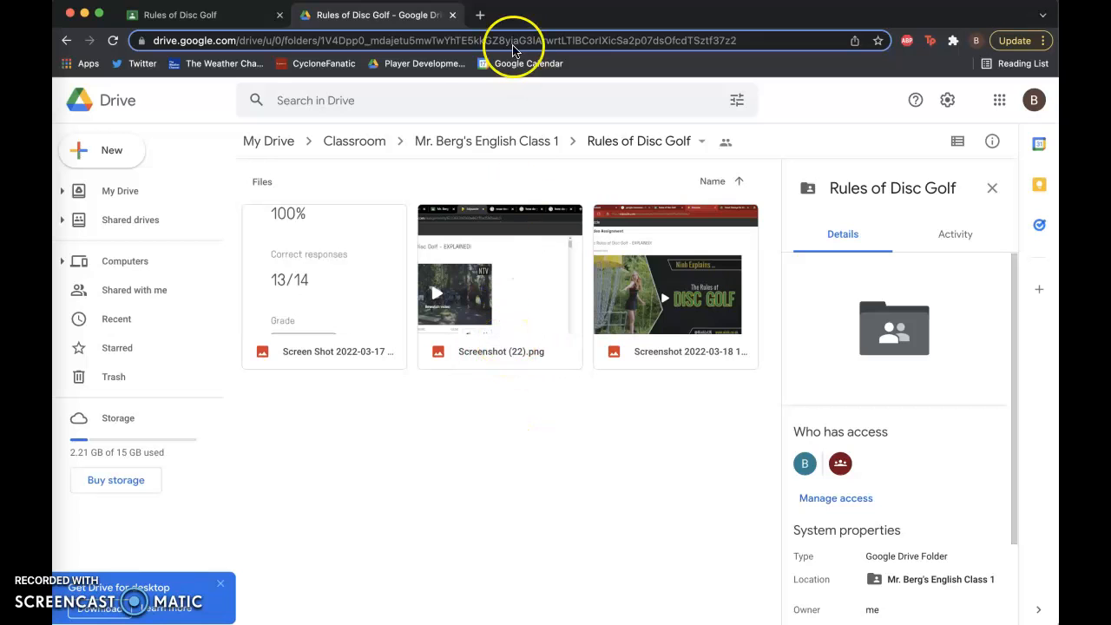
click(522, 140)
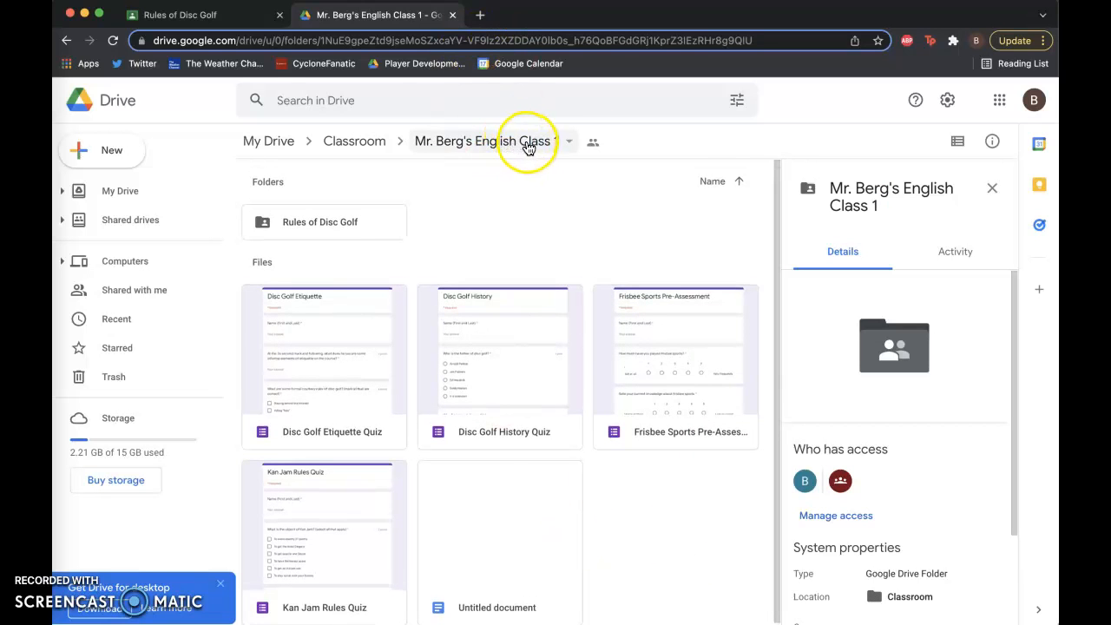
click(452, 15)
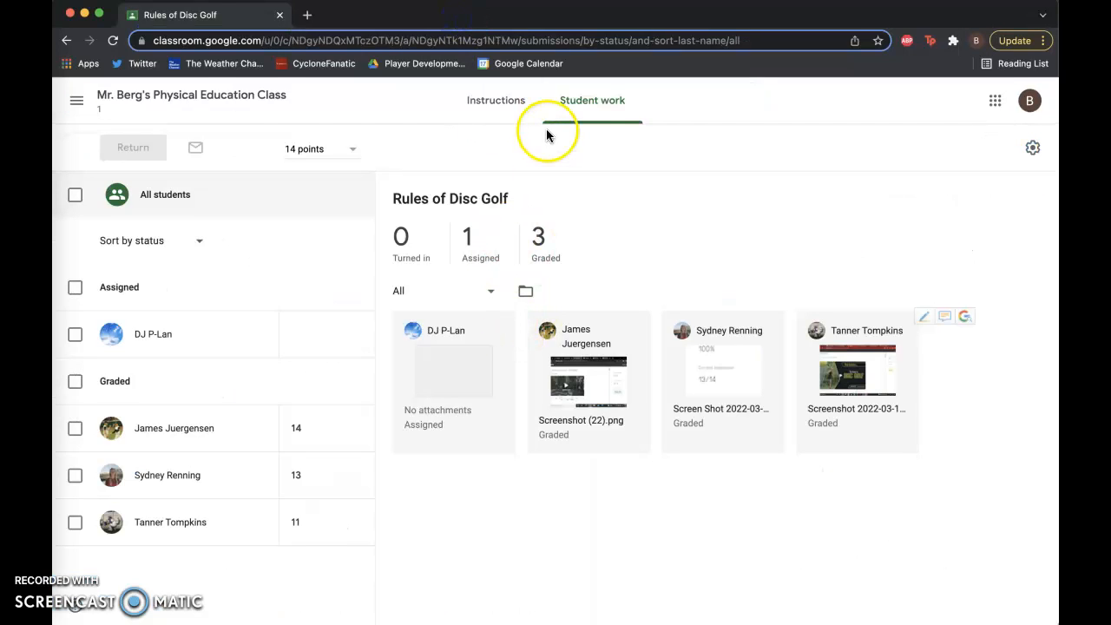
Open the class gradebook and examine the editable grade cells and the options for an ungraded submission
click(239, 100)
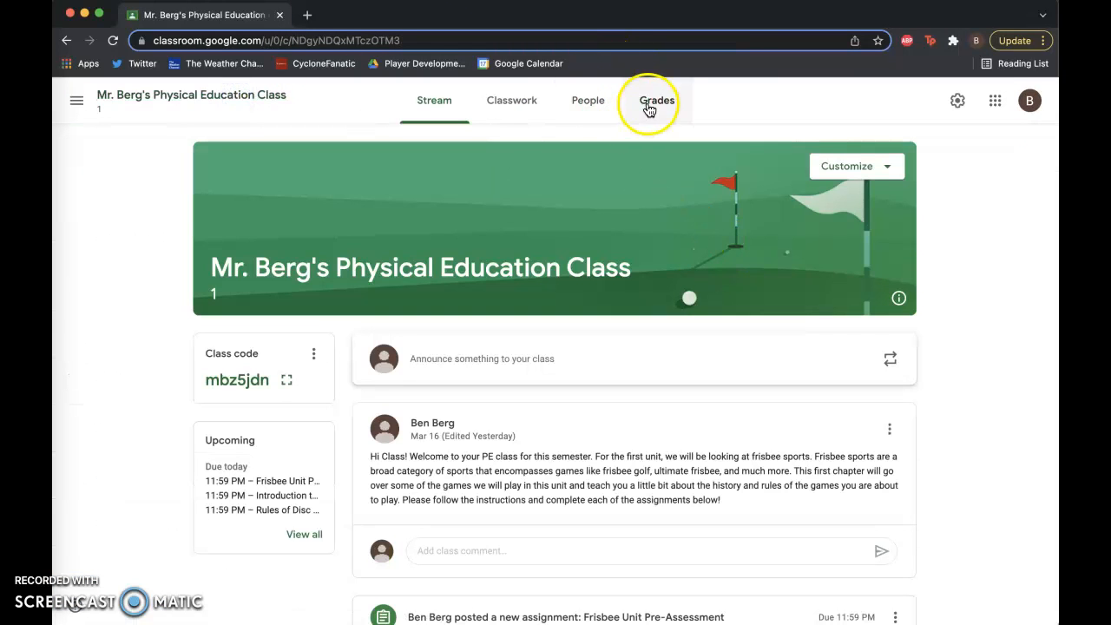
click(650, 104)
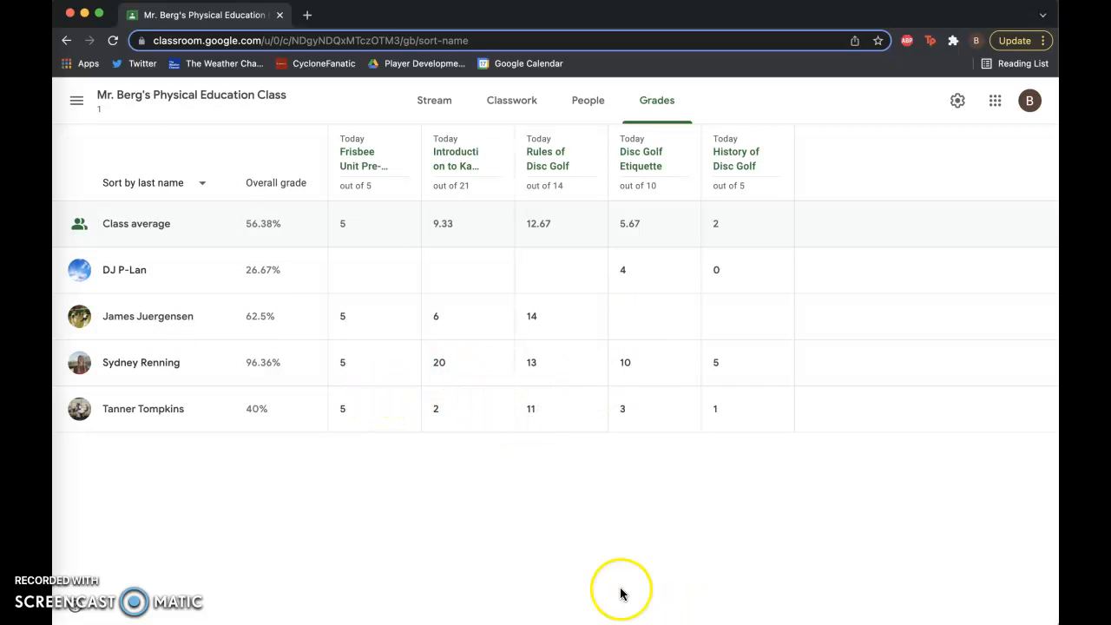
click(349, 318)
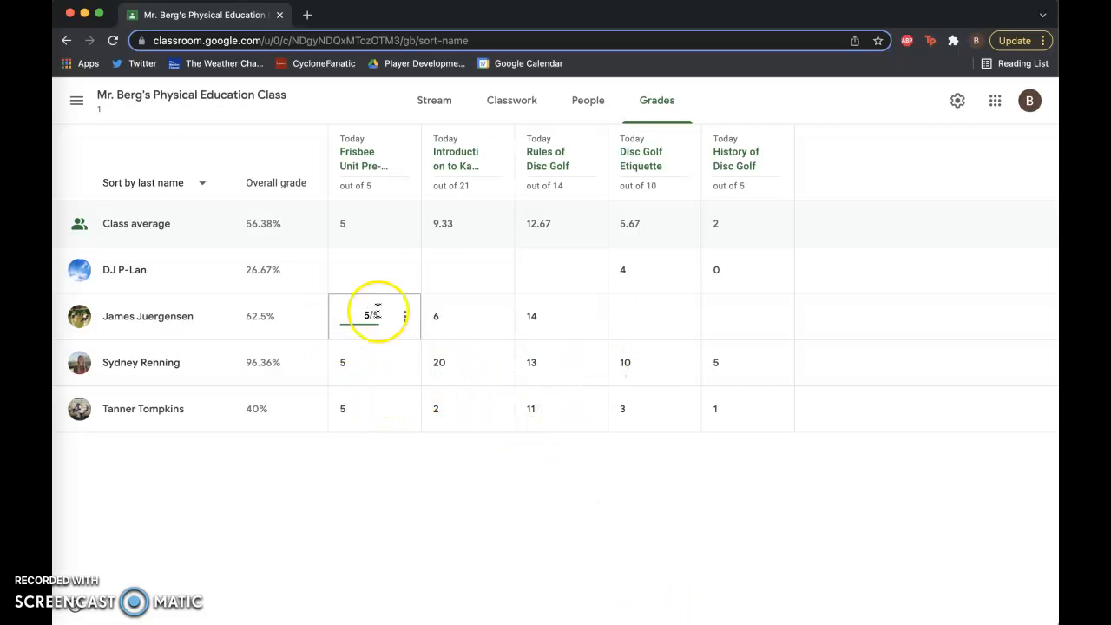
click(501, 274)
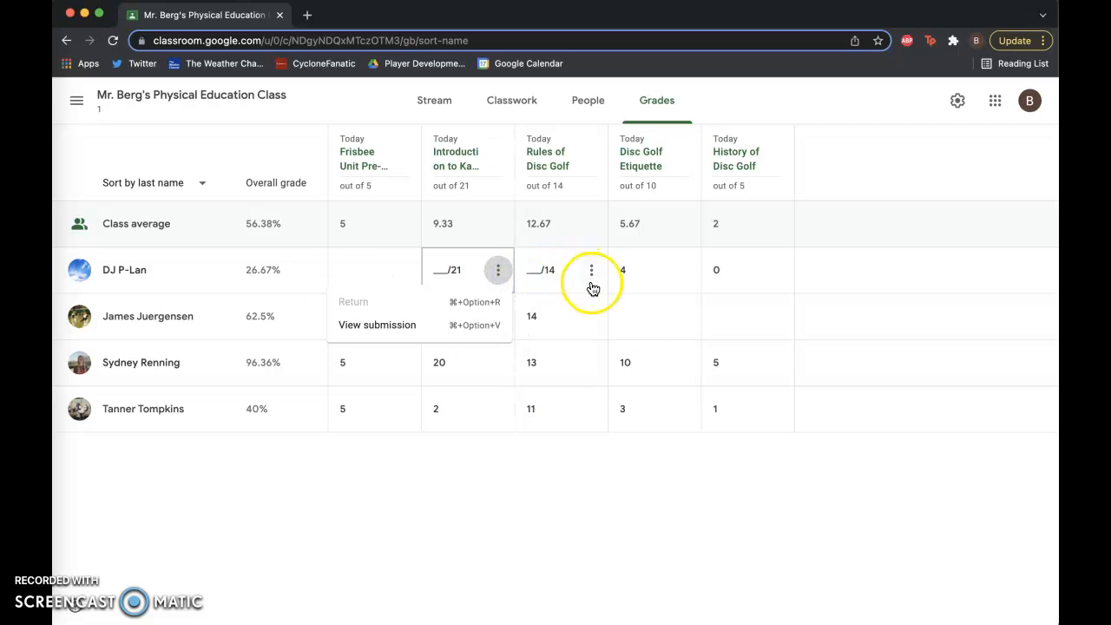
click(555, 565)
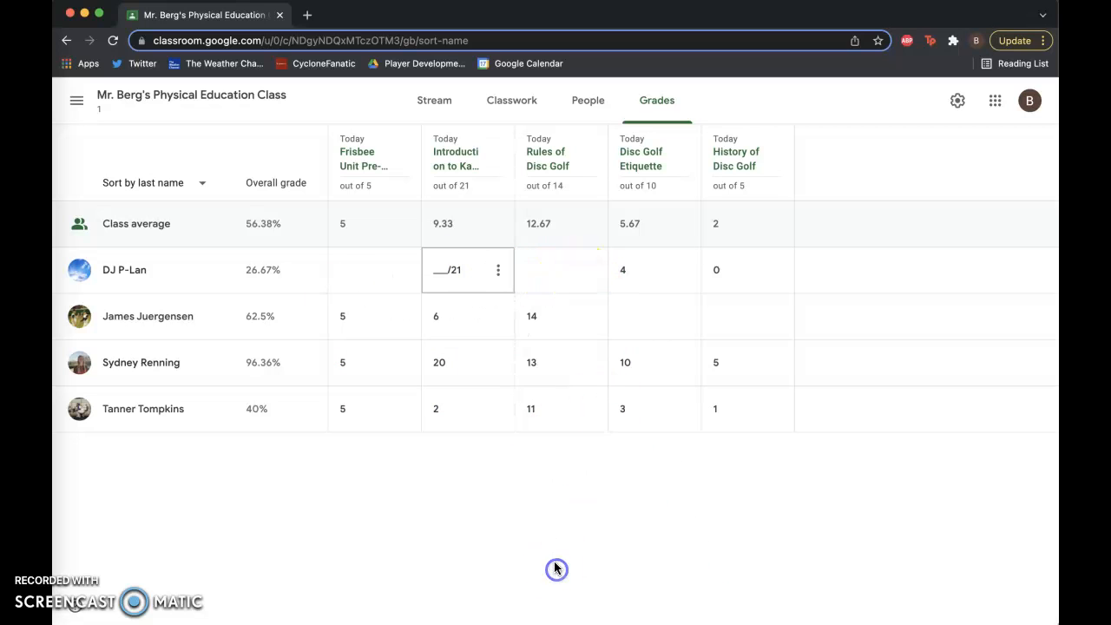
Give the first listed student a draft grade of 13 out of 14 for Rules of Disc Golf and open that submission
click(541, 274)
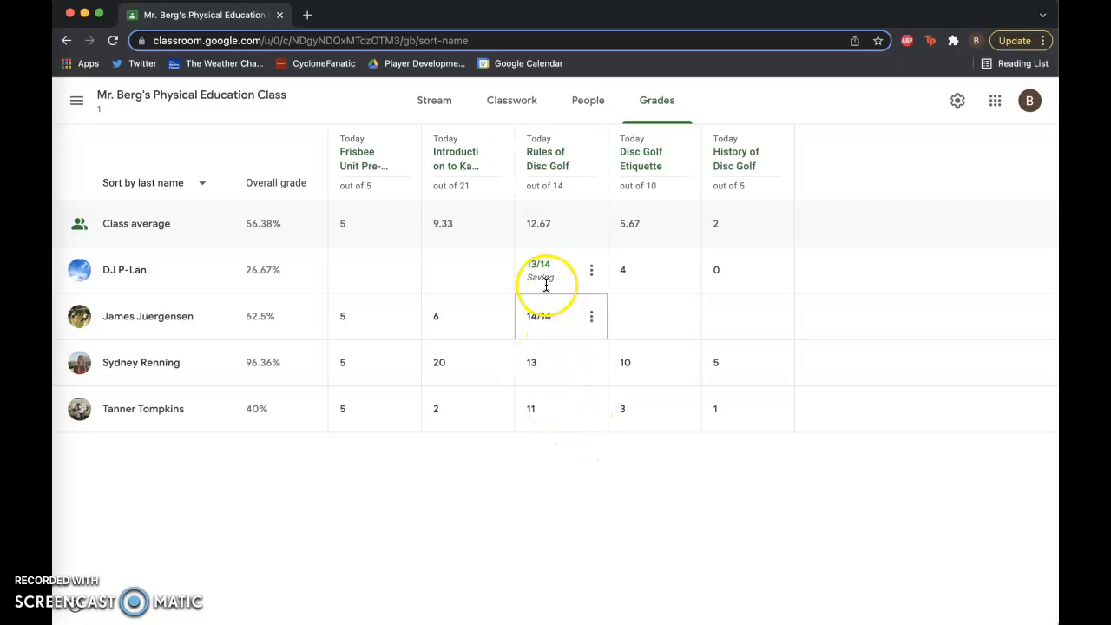
click(591, 270)
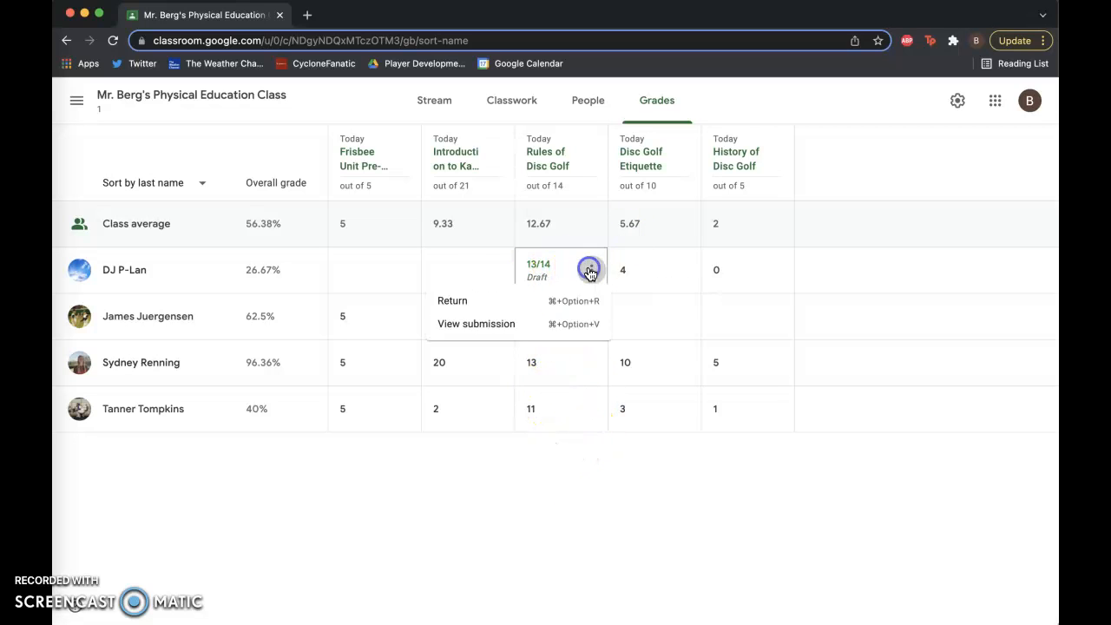
click(488, 326)
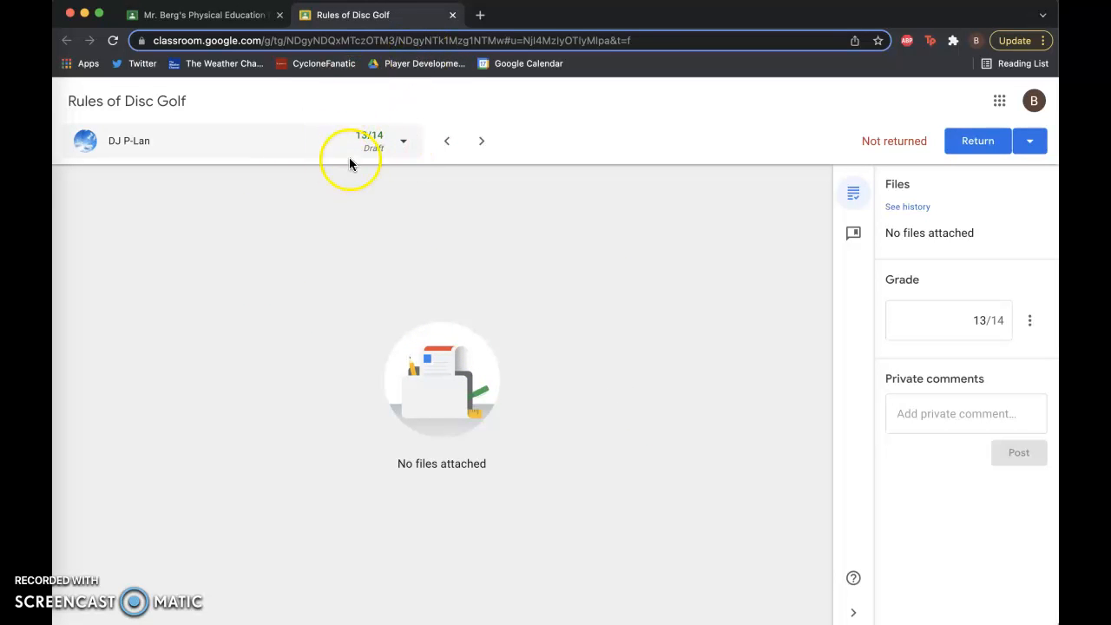
click(230, 16)
click(590, 270)
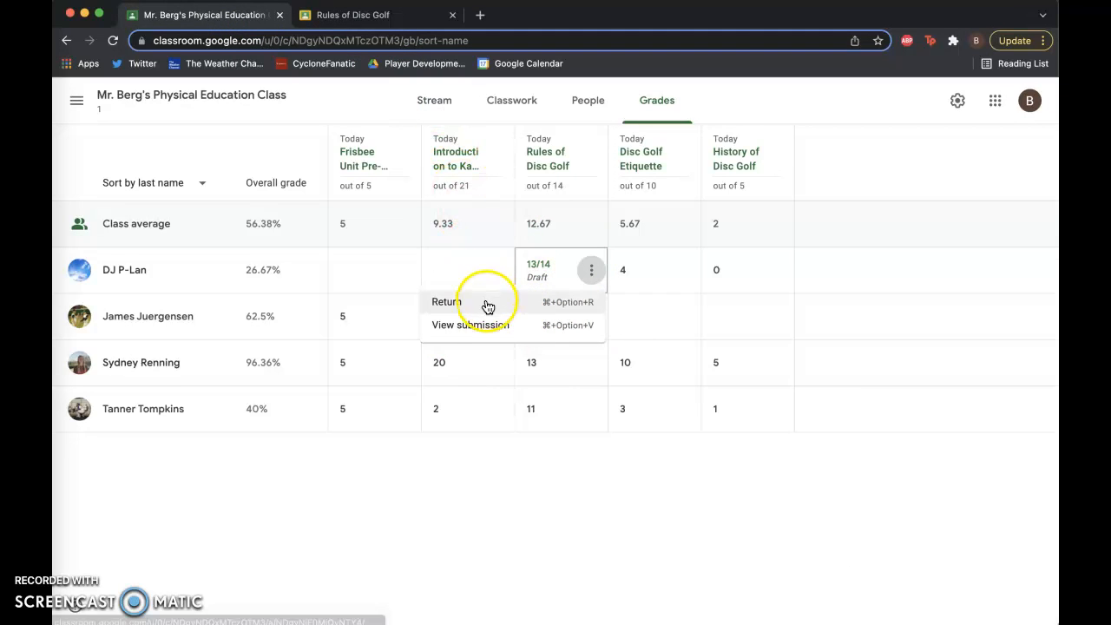
click(380, 17)
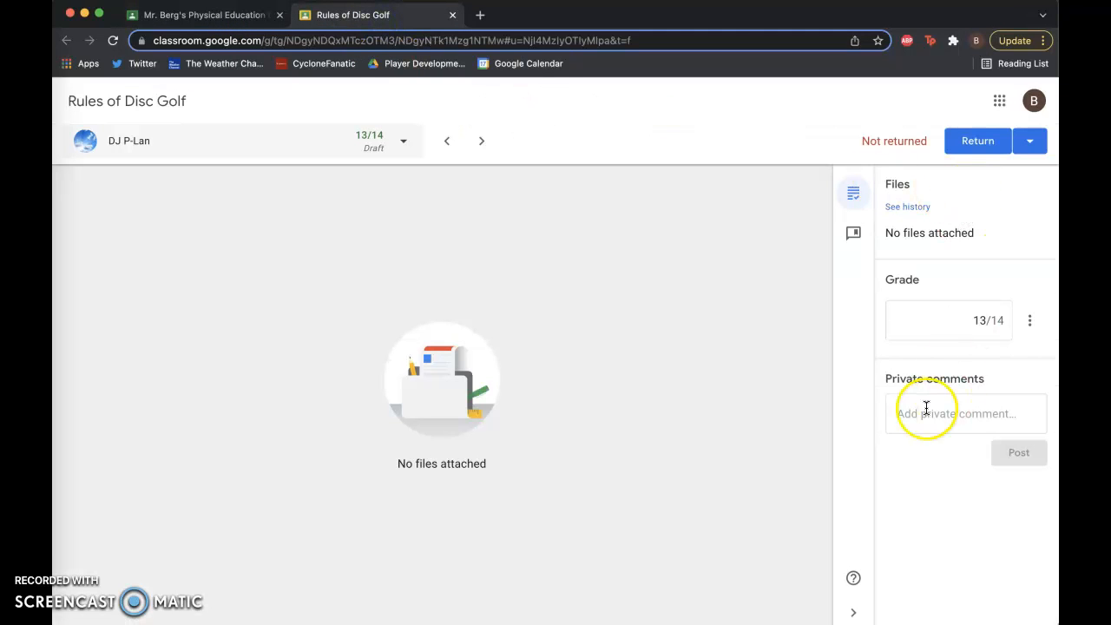
click(978, 146)
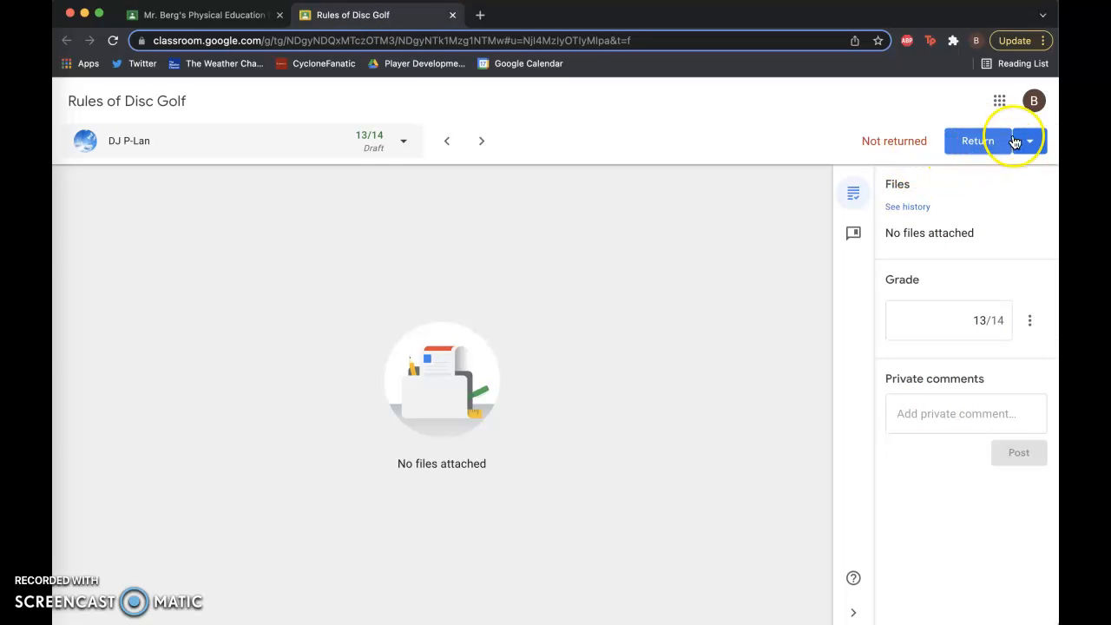
click(986, 146)
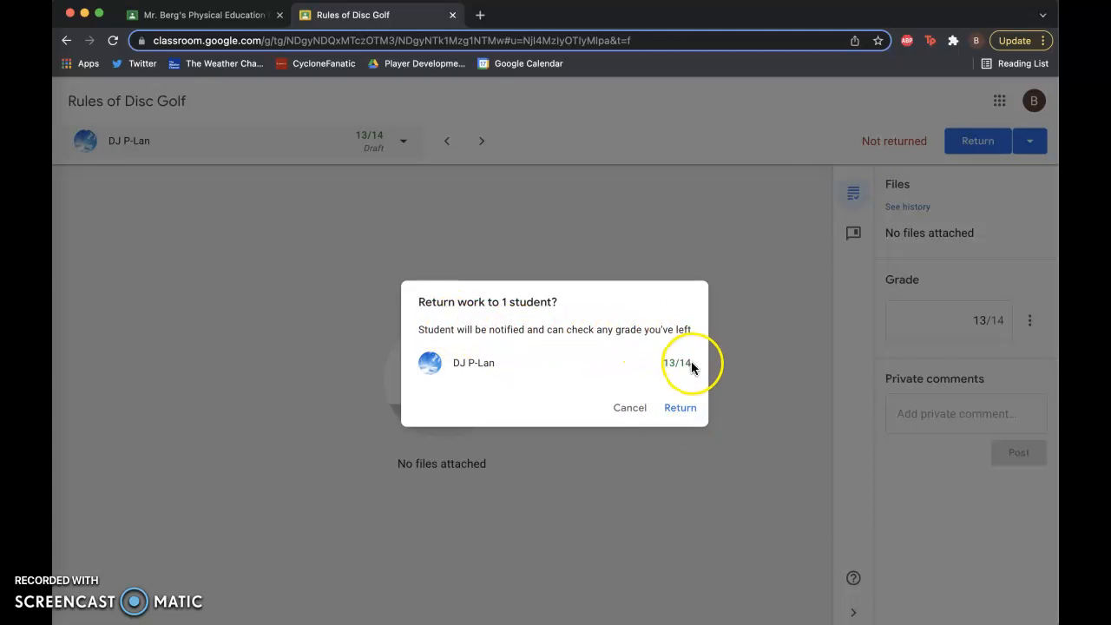
click(919, 376)
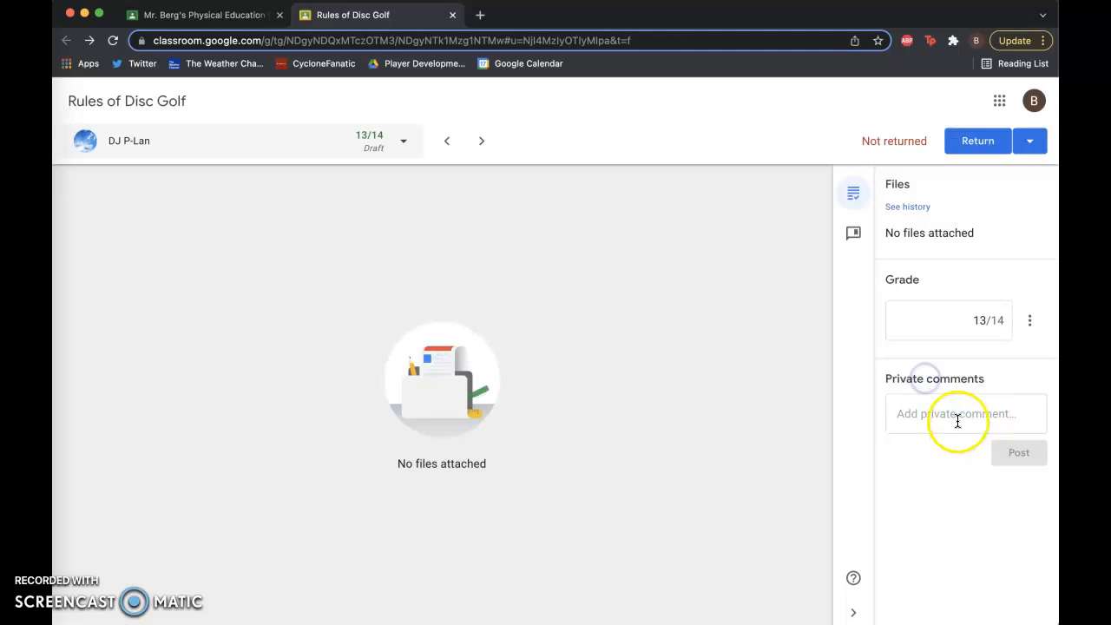
Check the comment bank and return the graded Rules of Disc Golf work to the student
click(853, 232)
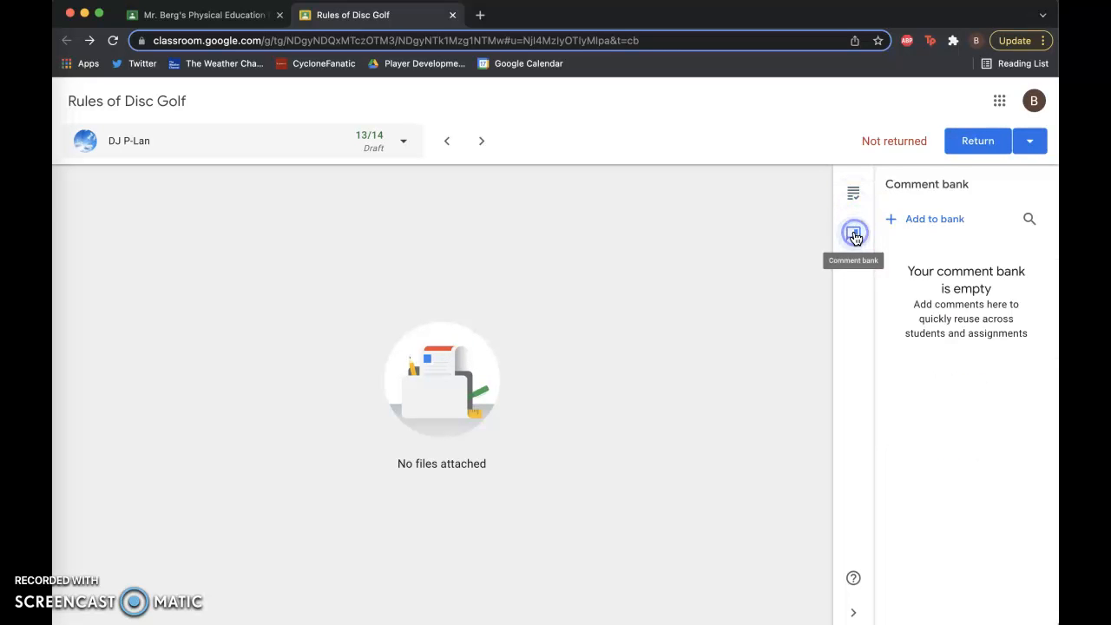
click(854, 196)
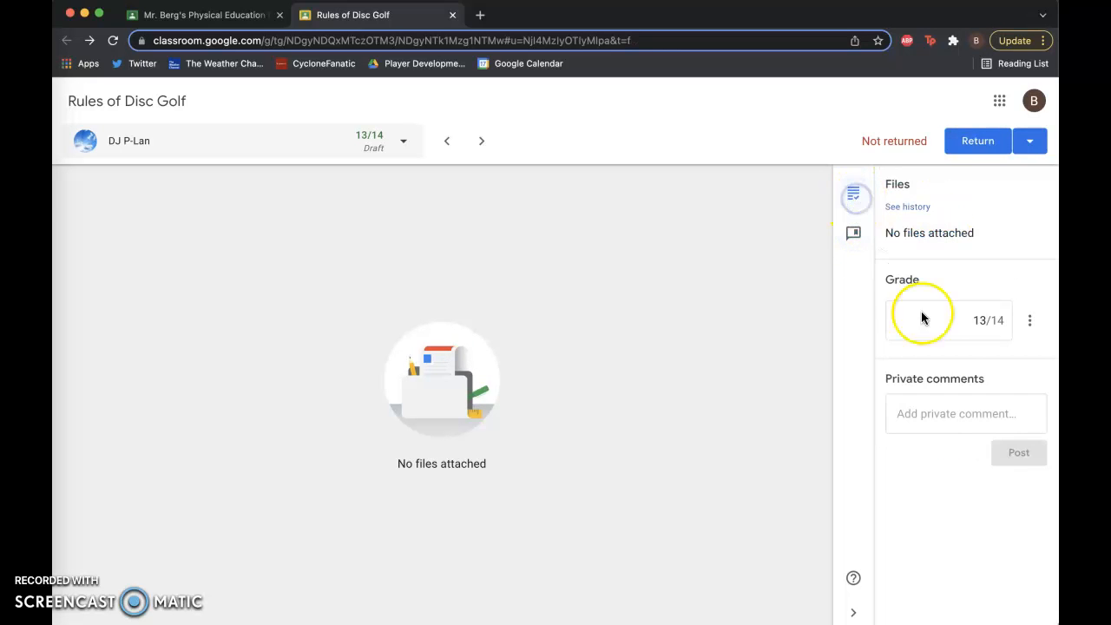
click(987, 142)
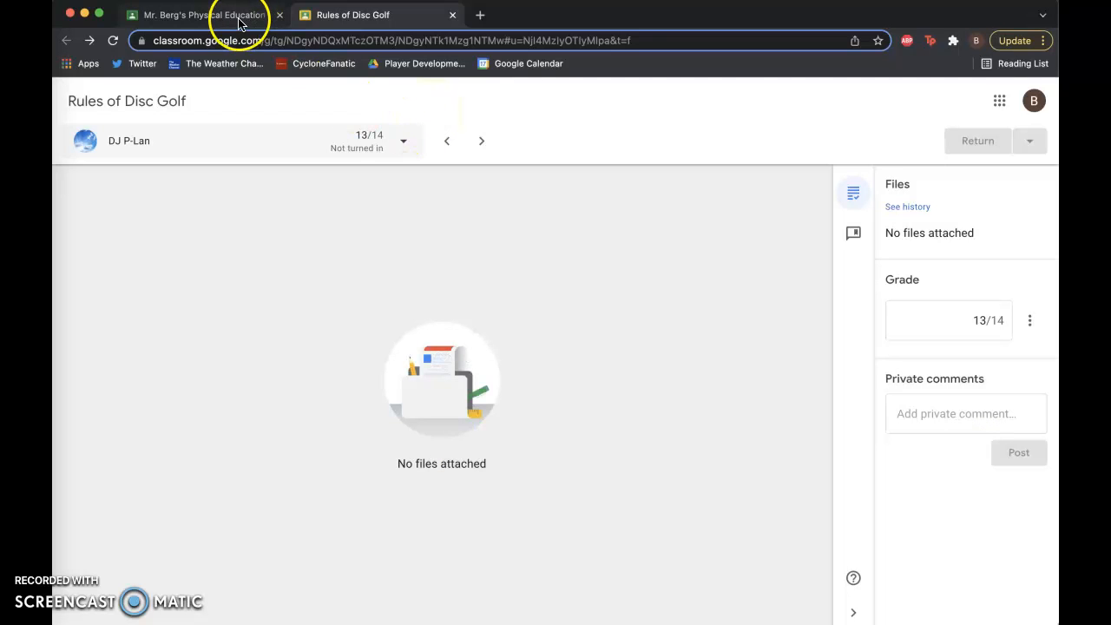
Go back to the class gradebook and review each student's overall grade
click(240, 18)
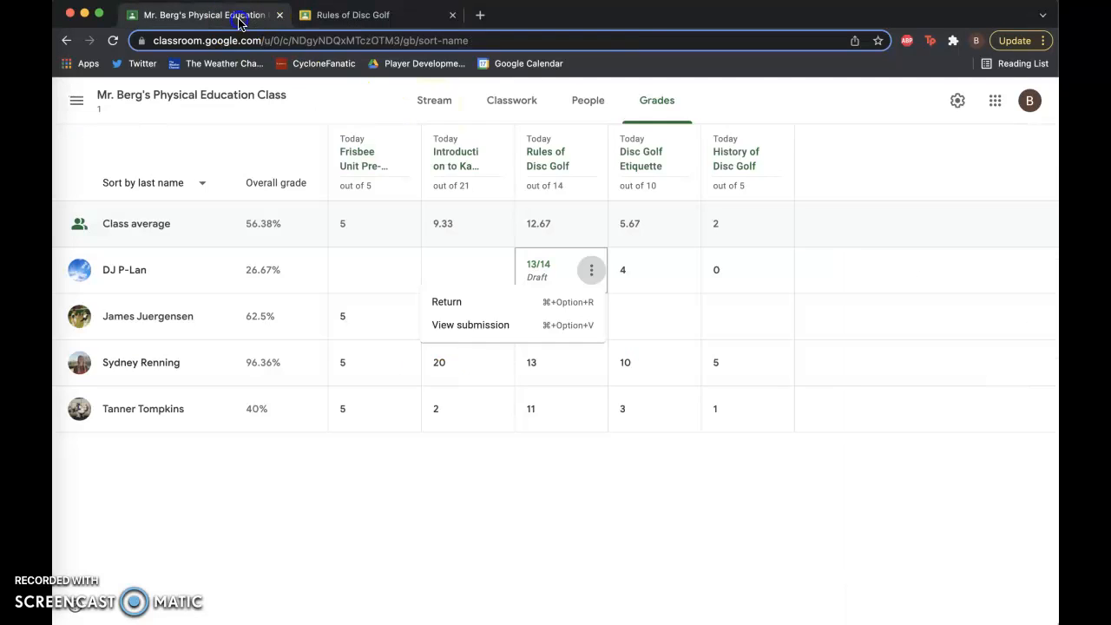
click(495, 502)
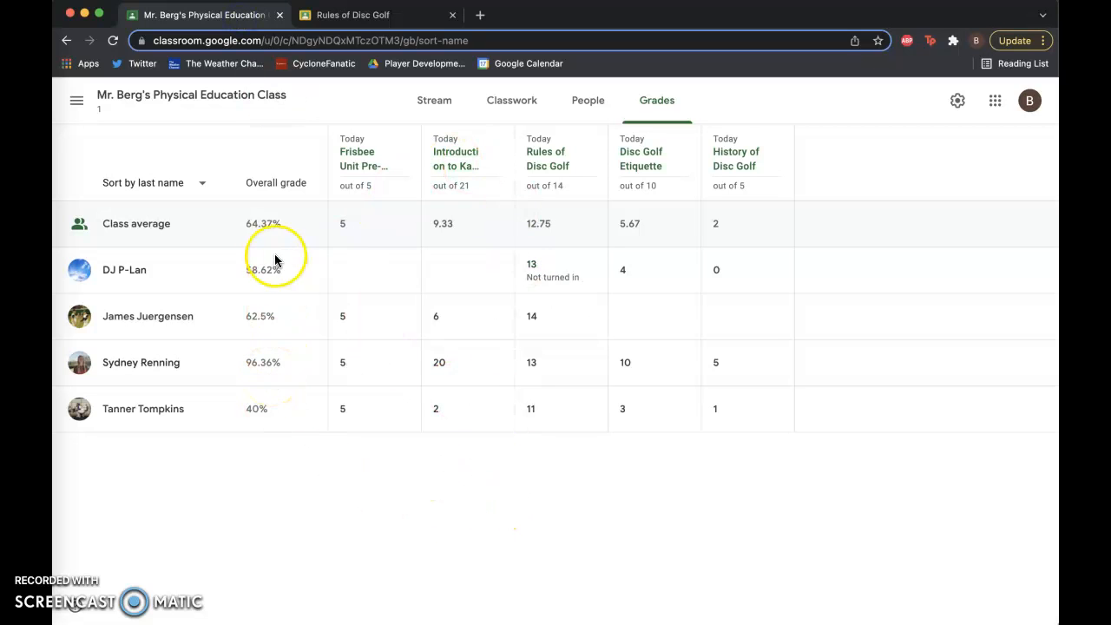
drag(231, 274, 281, 272)
drag(330, 328, 331, 329)
drag(236, 358, 321, 357)
drag(227, 412, 354, 412)
click(180, 478)
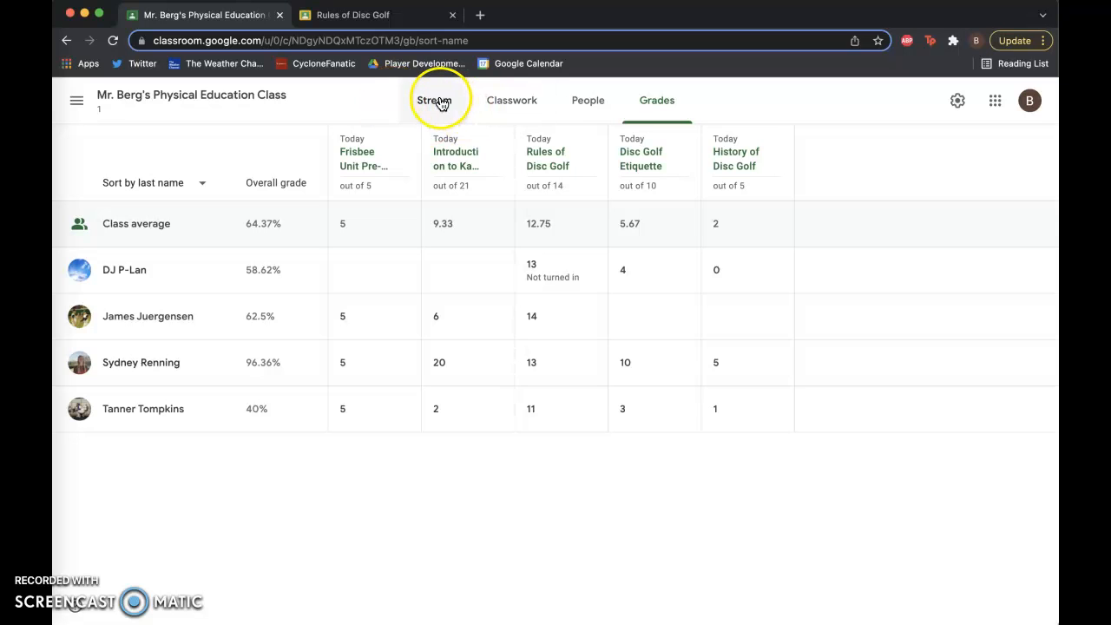
click(522, 102)
click(564, 109)
click(646, 106)
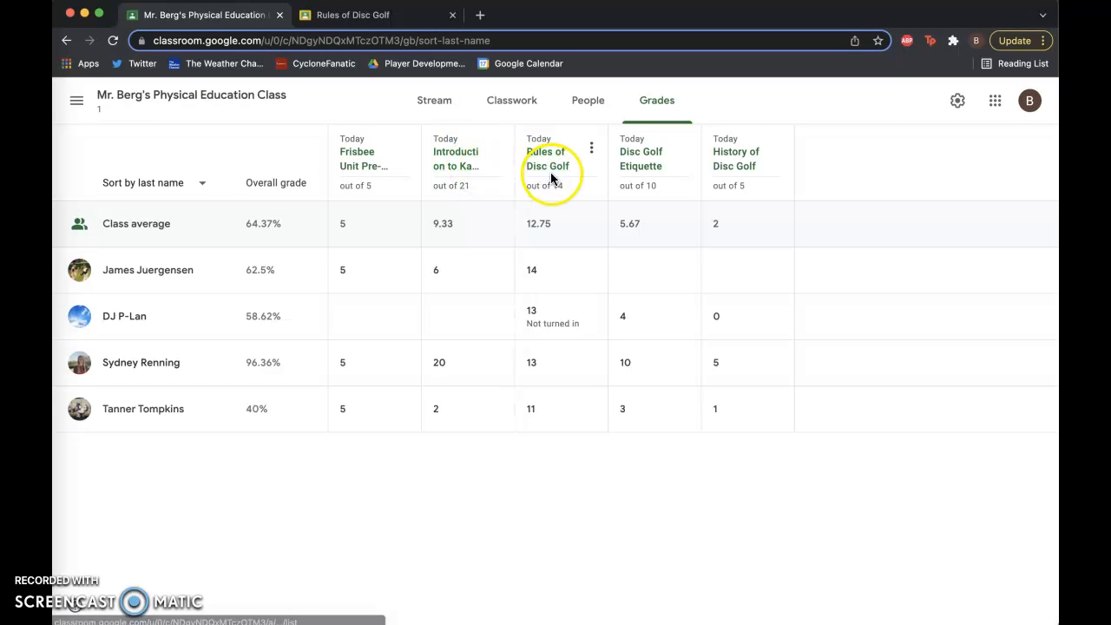
Open the Disc Golf Etiquette student work from the gradebook, look through its attached form, and close the Rules of Disc Golf tab
click(643, 159)
click(529, 293)
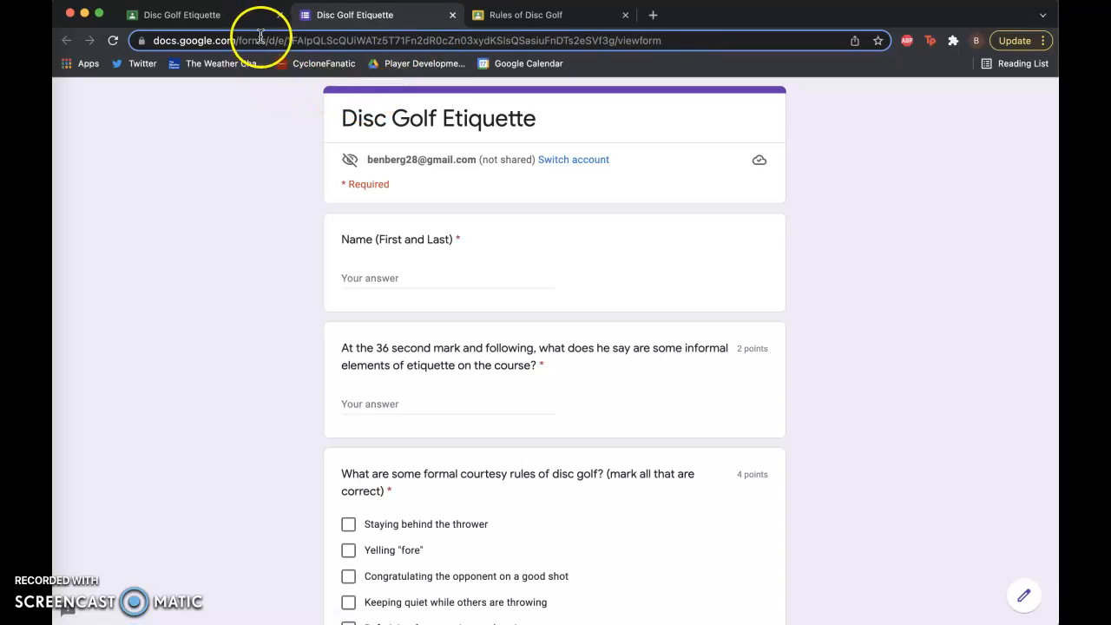
click(213, 15)
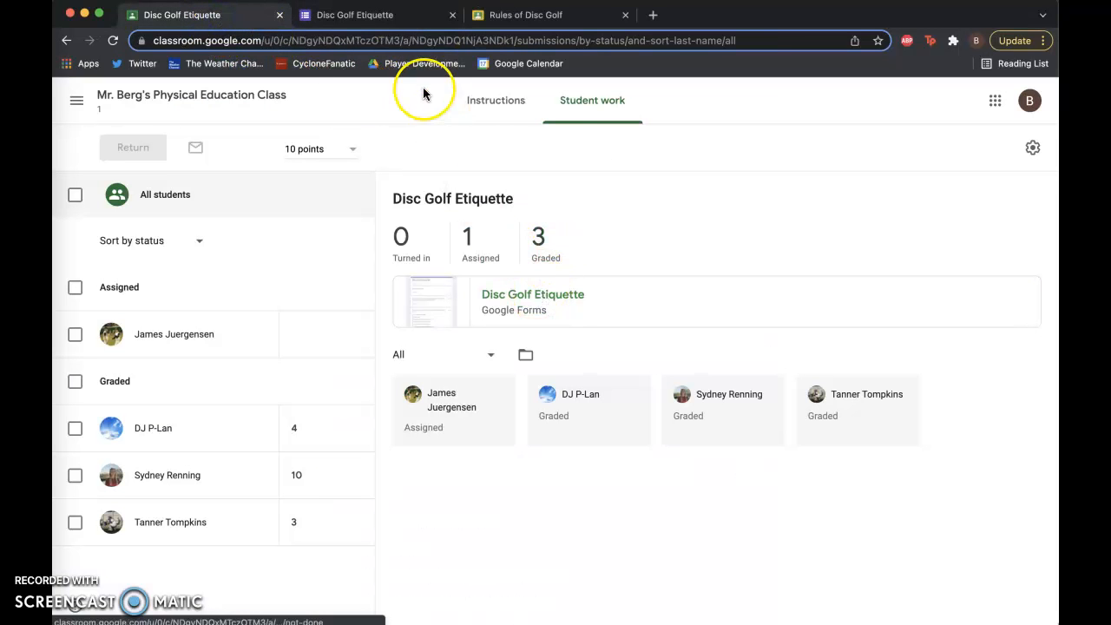
click(404, 17)
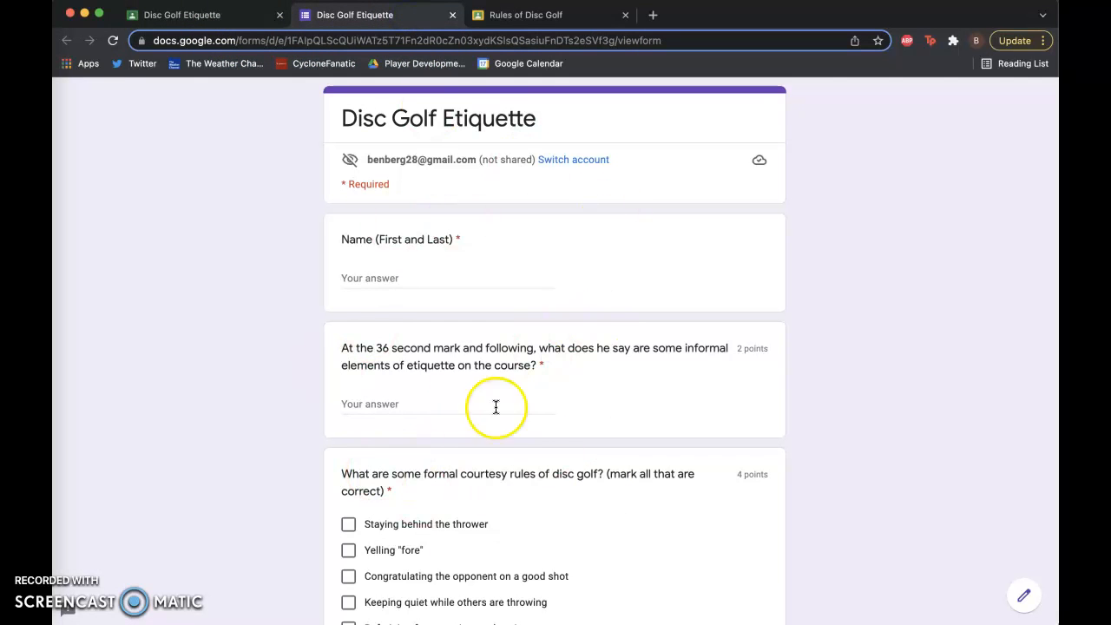
click(625, 15)
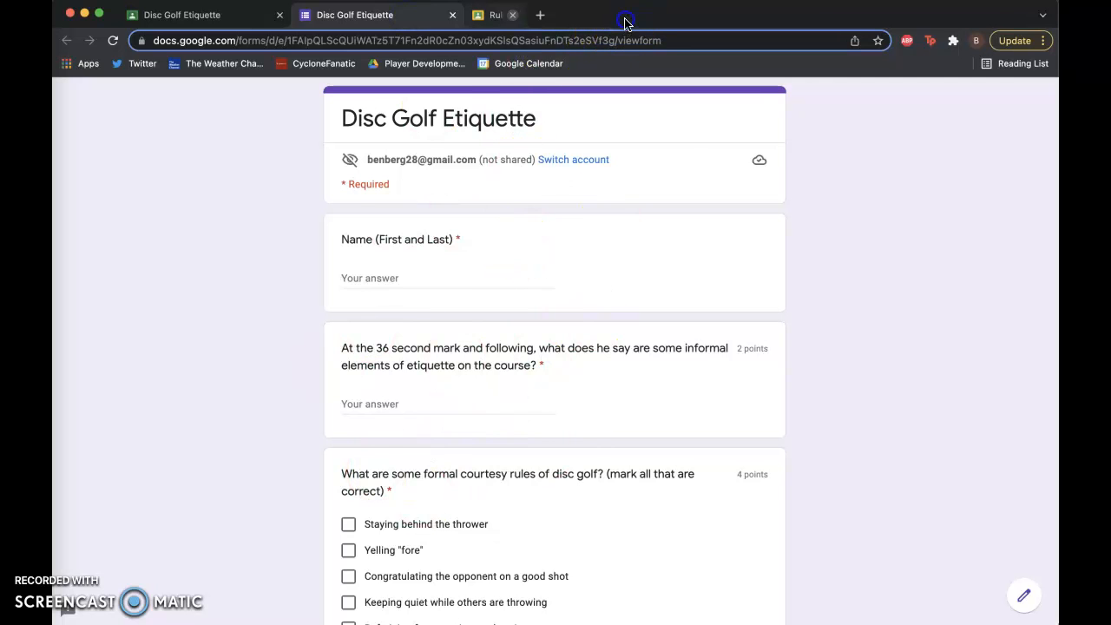
scroll(495, 477, down, 4)
scroll(506, 496, down, 3)
scroll(506, 496, up, 6)
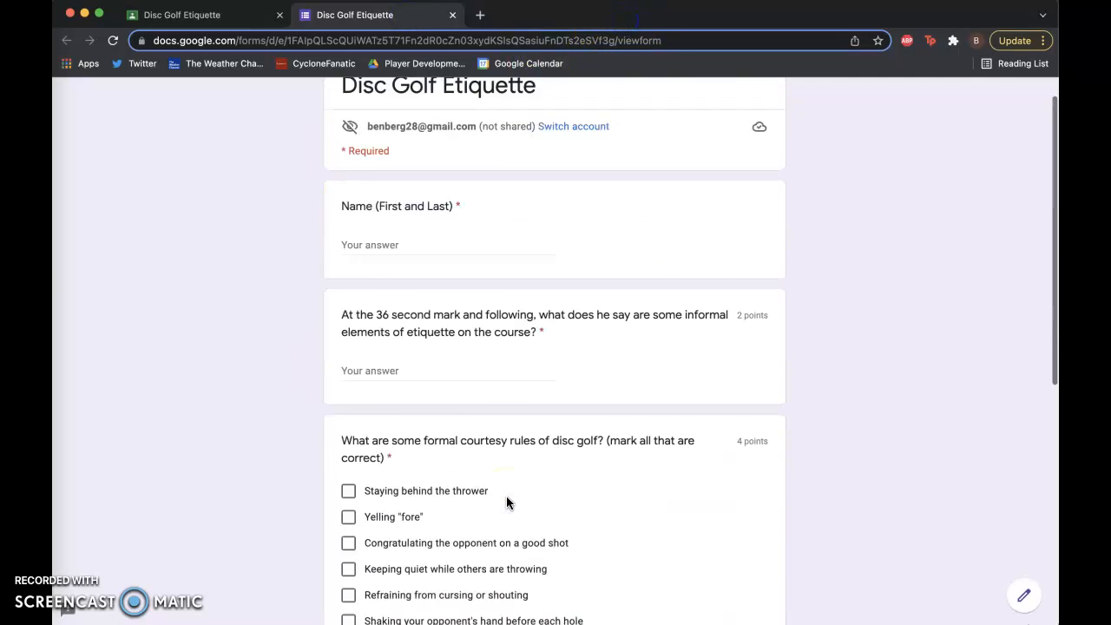
Open the Disc Golf Etiquette Quiz from the class Drive folder and view its response summary
click(227, 15)
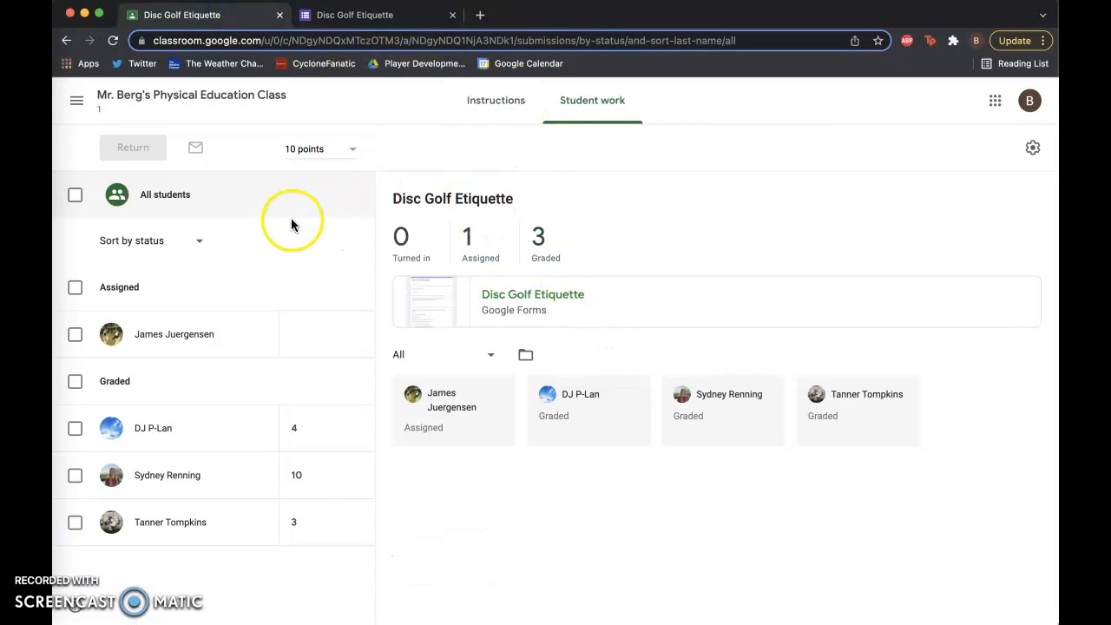
click(173, 98)
click(511, 103)
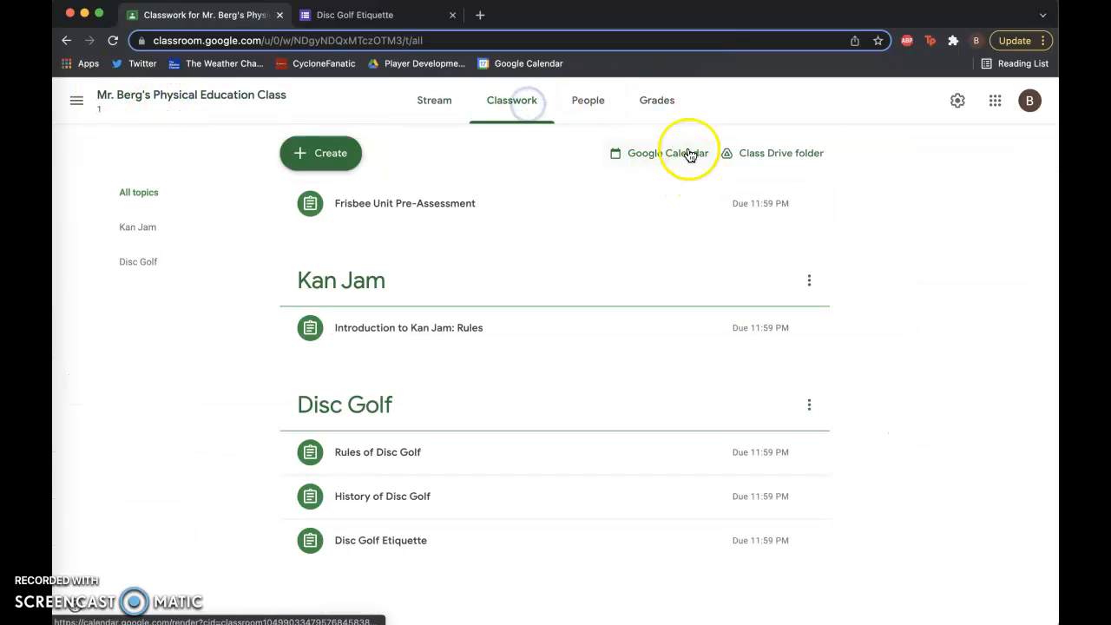
right_click(764, 144)
click(783, 154)
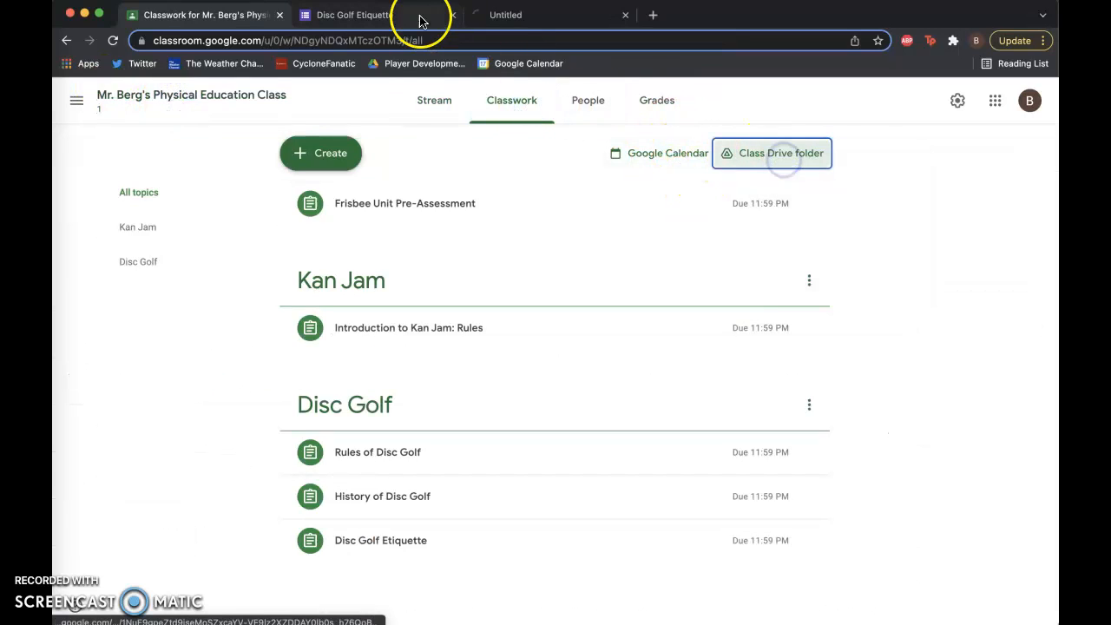
click(516, 18)
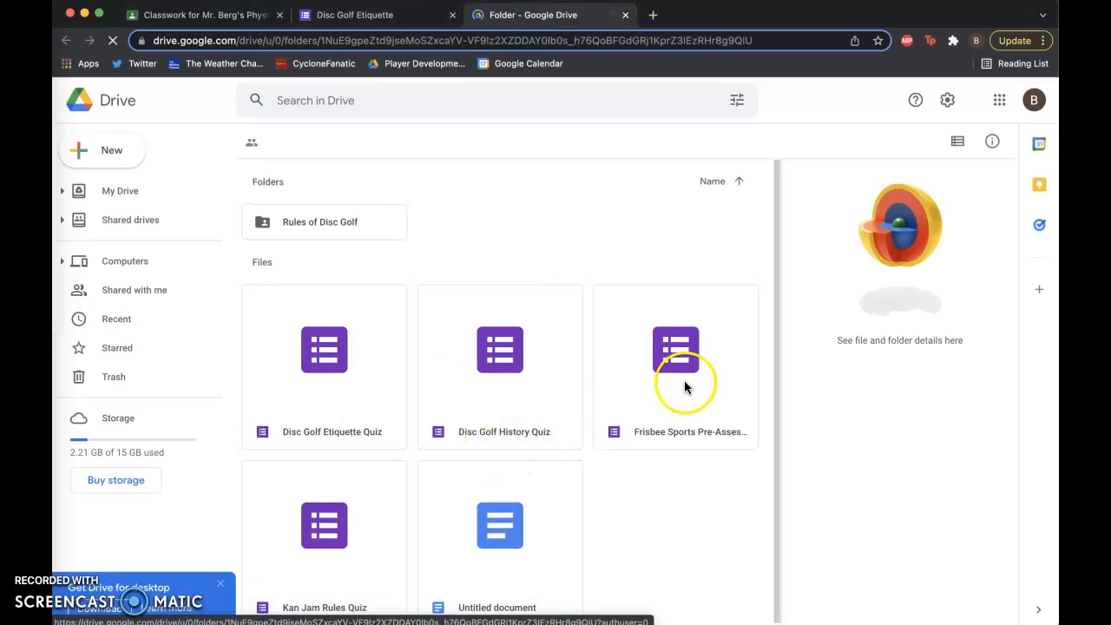
double_click(322, 391)
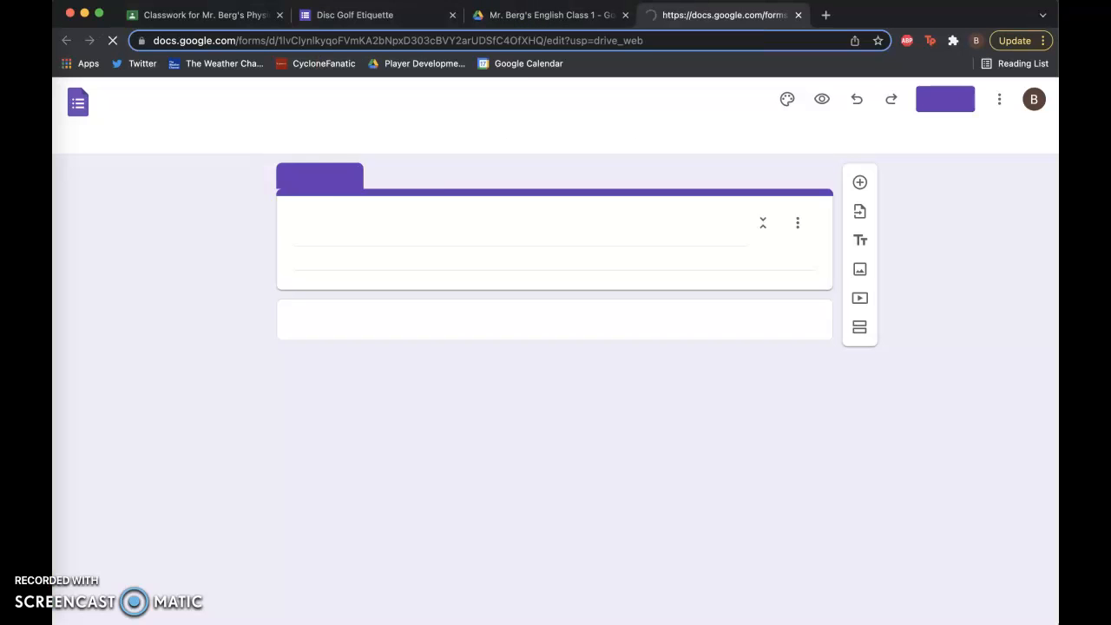
click(547, 141)
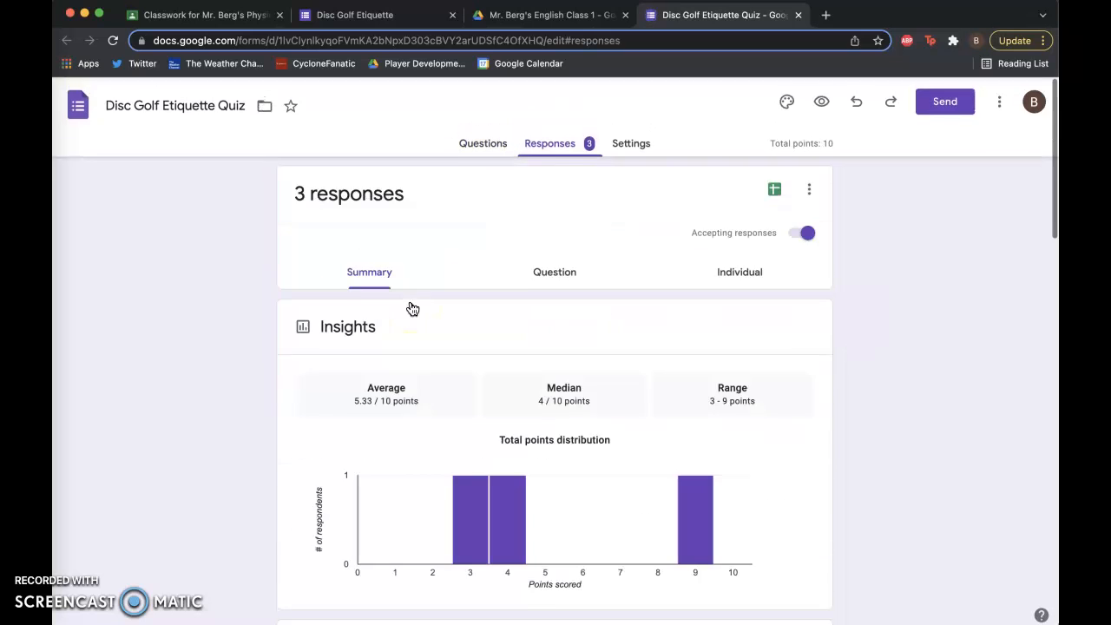
Return to the physical education class gradebook and open the first student's empty Disc Golf Etiquette grade for entry
click(404, 15)
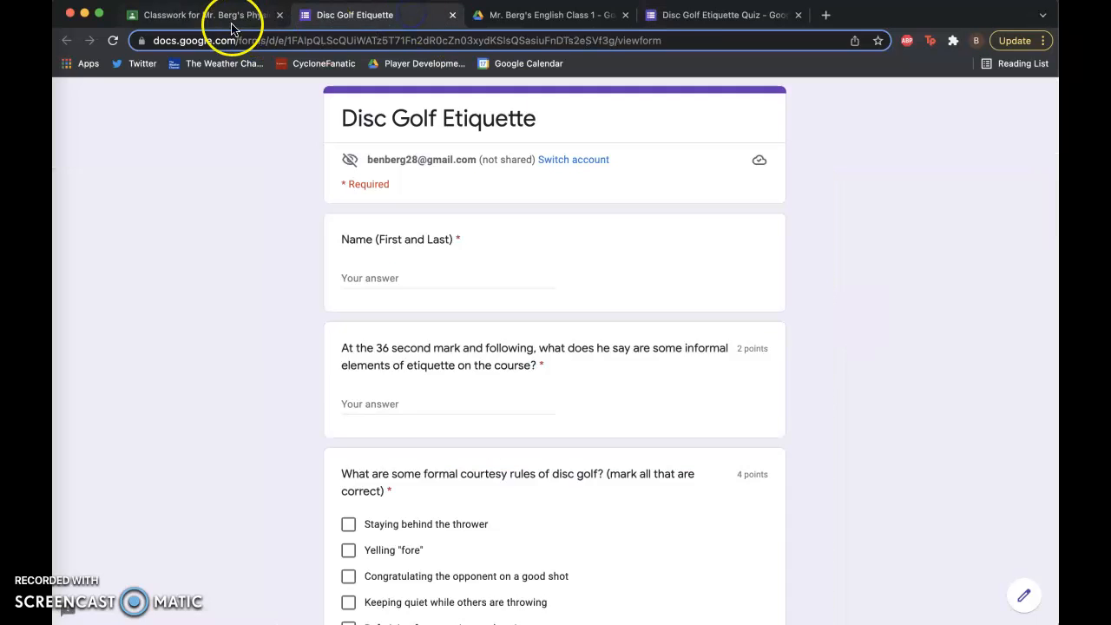
click(221, 16)
click(510, 16)
click(398, 14)
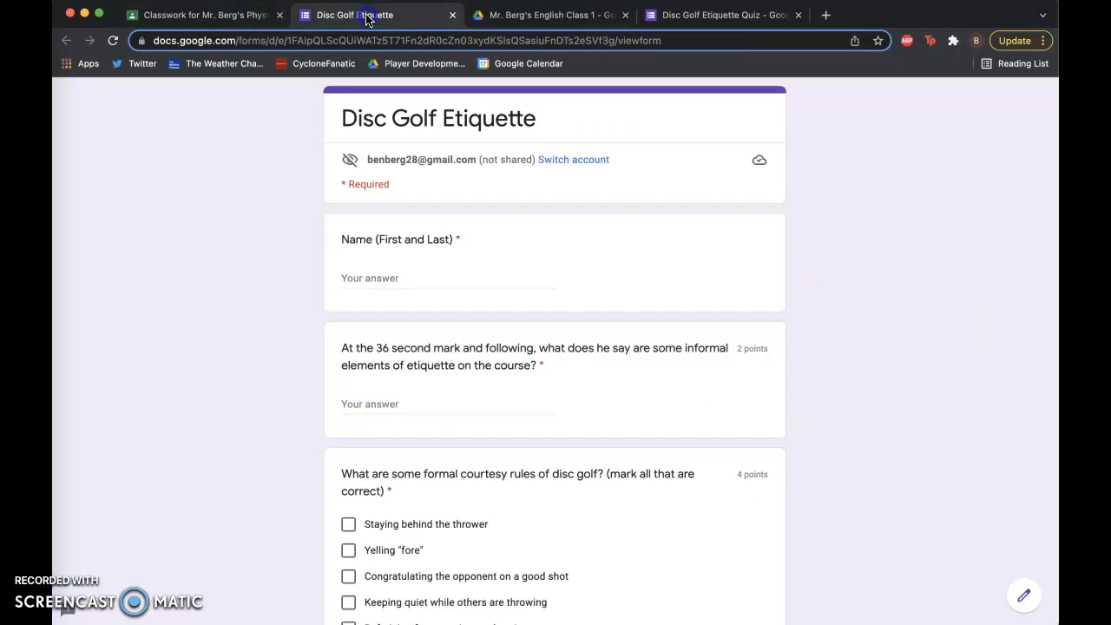
click(242, 16)
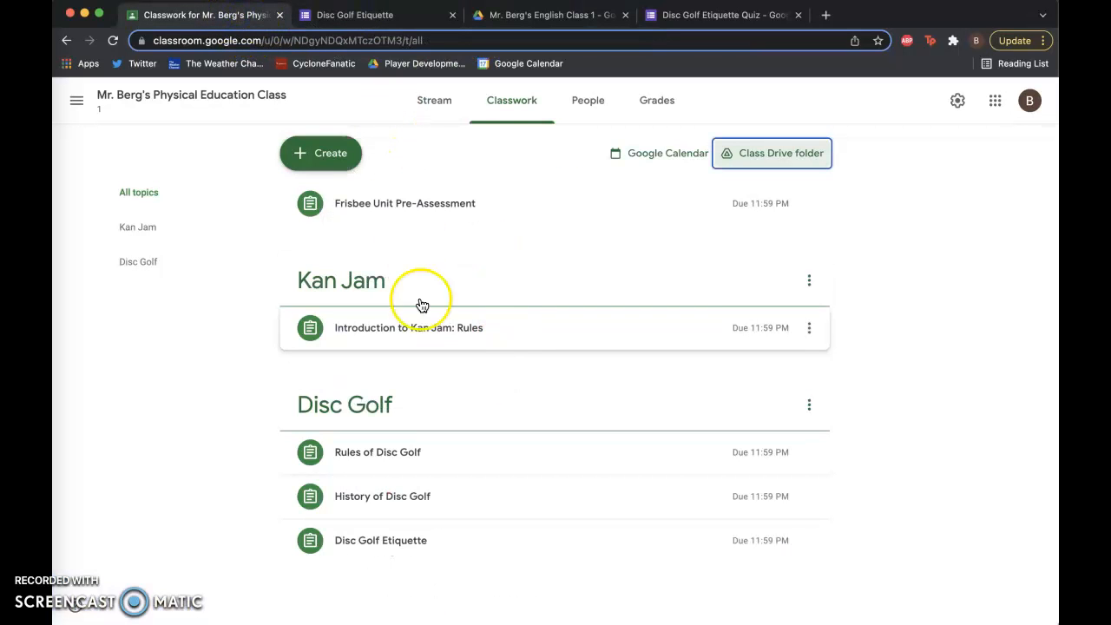
click(657, 100)
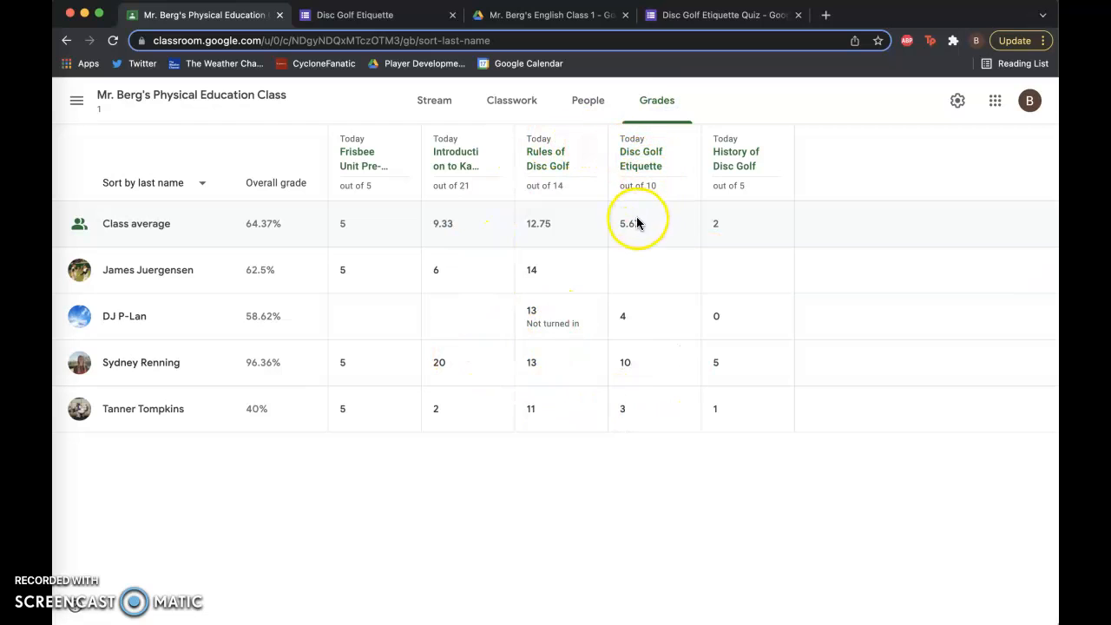
click(635, 271)
Page through all the individual student responses to the Disc Golf Etiquette Quiz
click(679, 17)
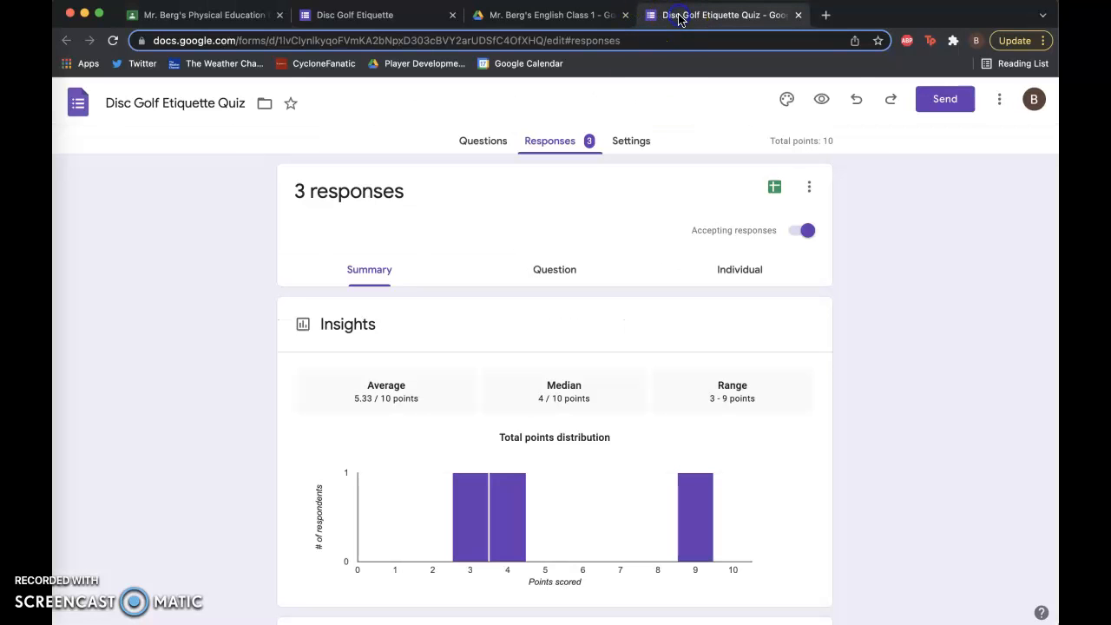
click(698, 270)
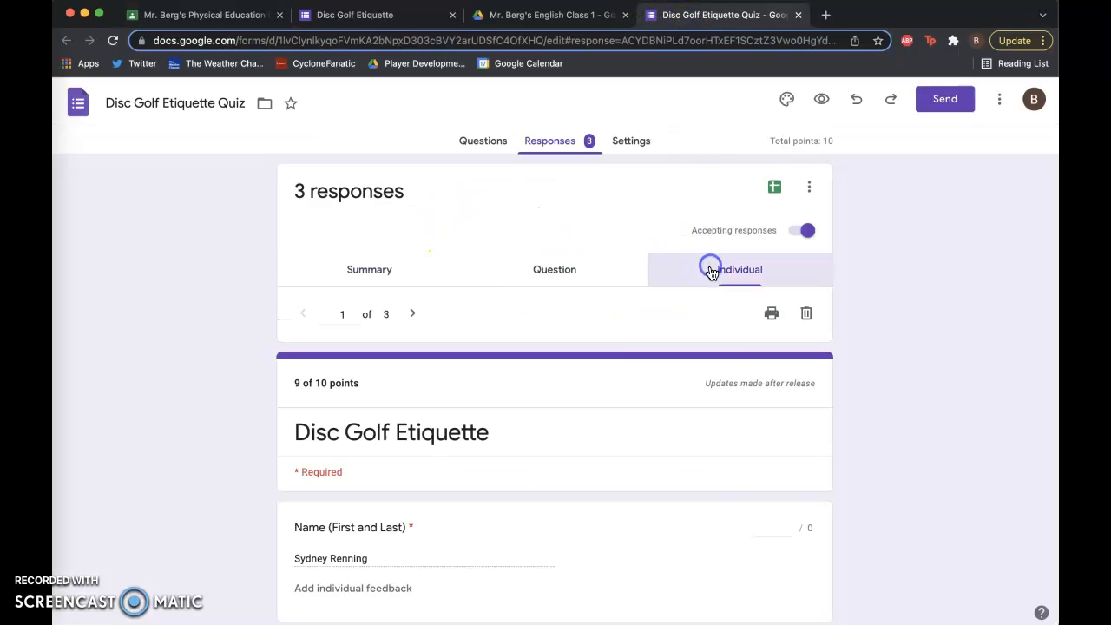
click(412, 314)
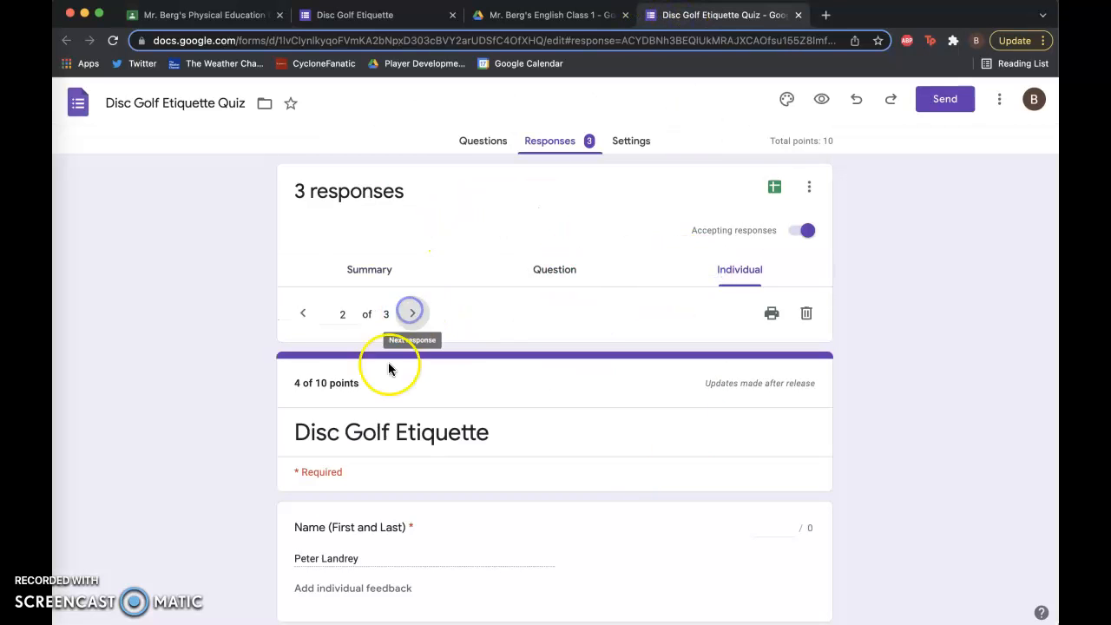
click(413, 319)
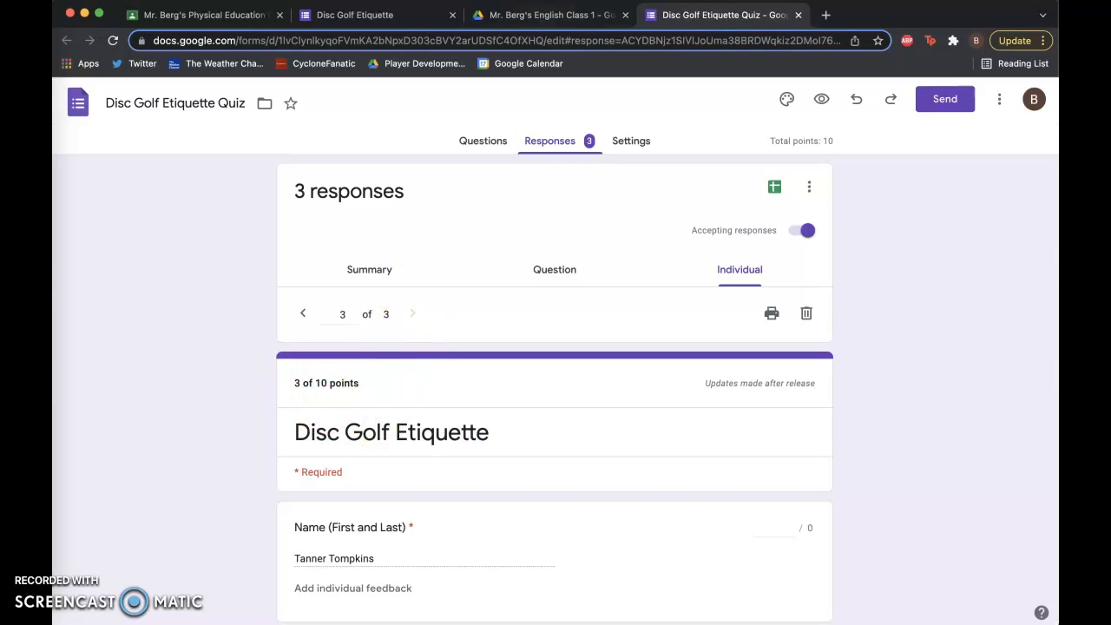
Close the Disc Golf Etiquette form tab and select the first student's empty Disc Golf Etiquette grade in the gradebook
click(536, 16)
click(396, 26)
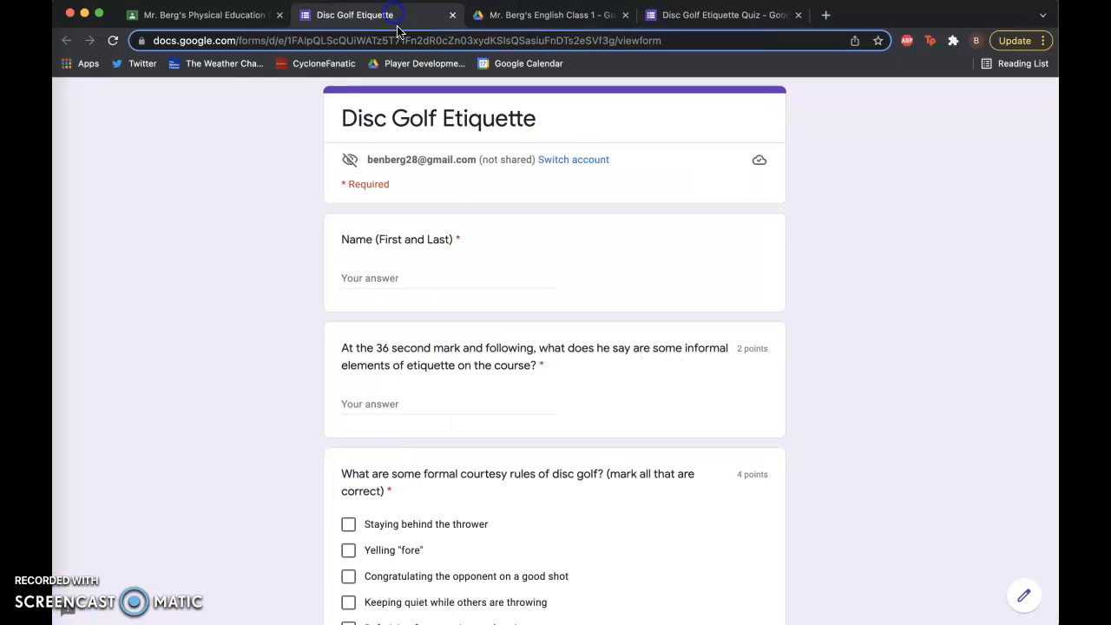
click(224, 15)
click(452, 15)
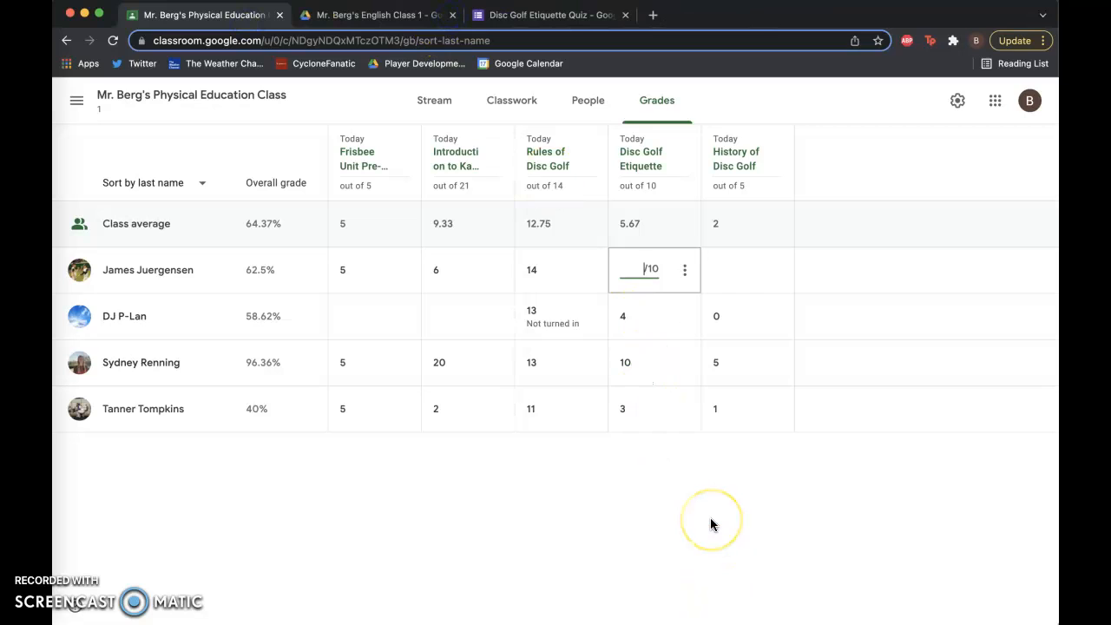
click(657, 276)
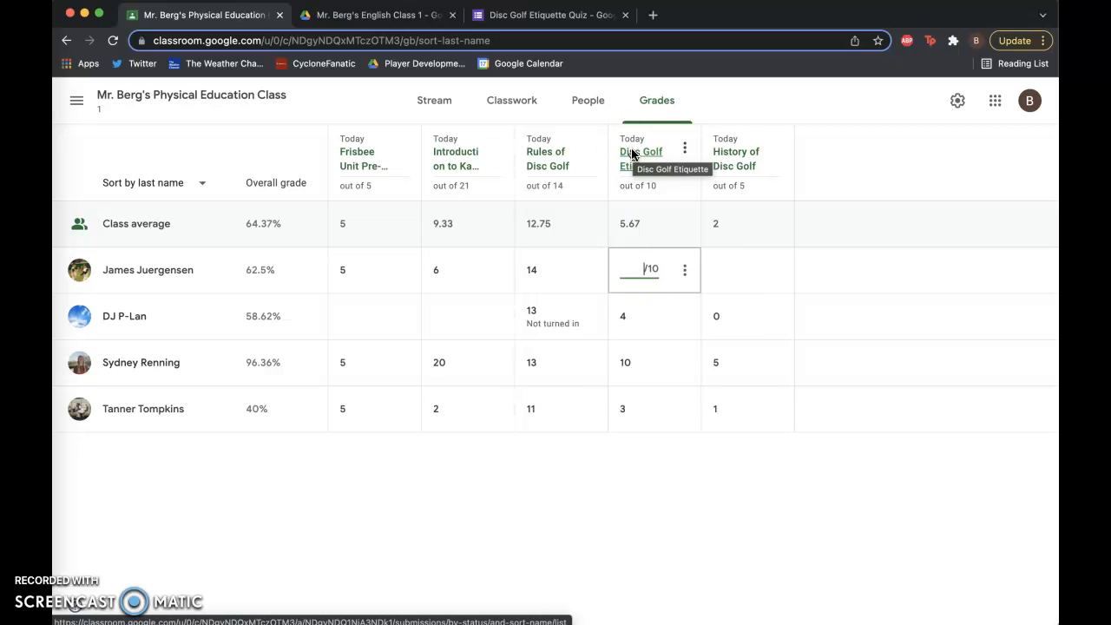
Look through the posts in the class stream from the announcements to the oldest assignment and back
click(449, 94)
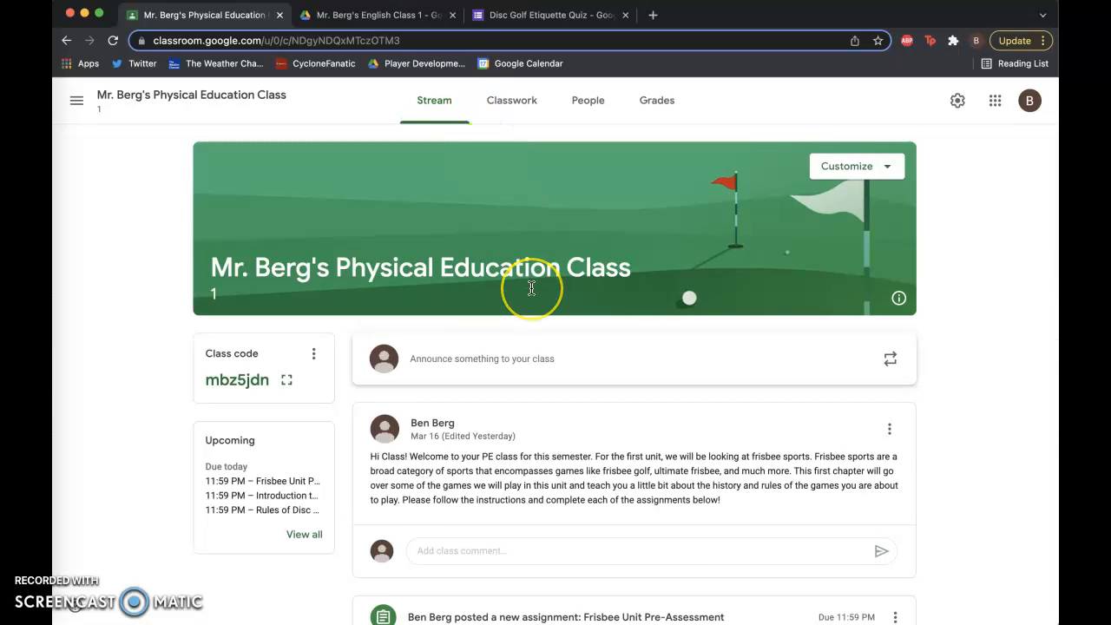
scroll(532, 288, down, 12)
scroll(527, 287, up, 12)
Open a blank new assignment in the classwork, discard it, and take a look at the class Drive folder
click(515, 110)
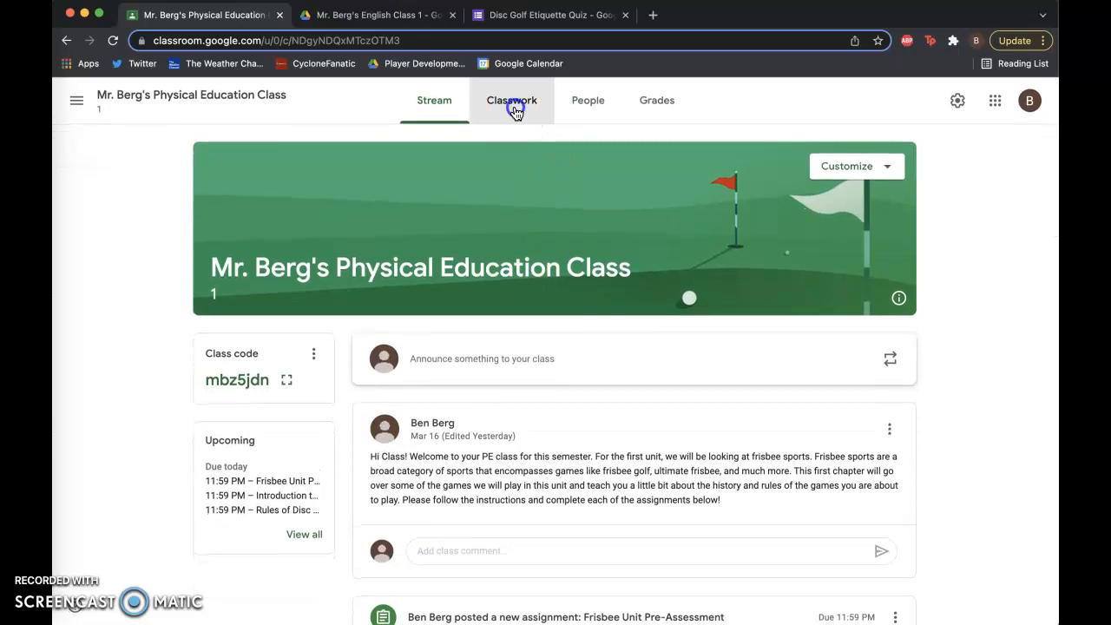
click(316, 151)
click(340, 208)
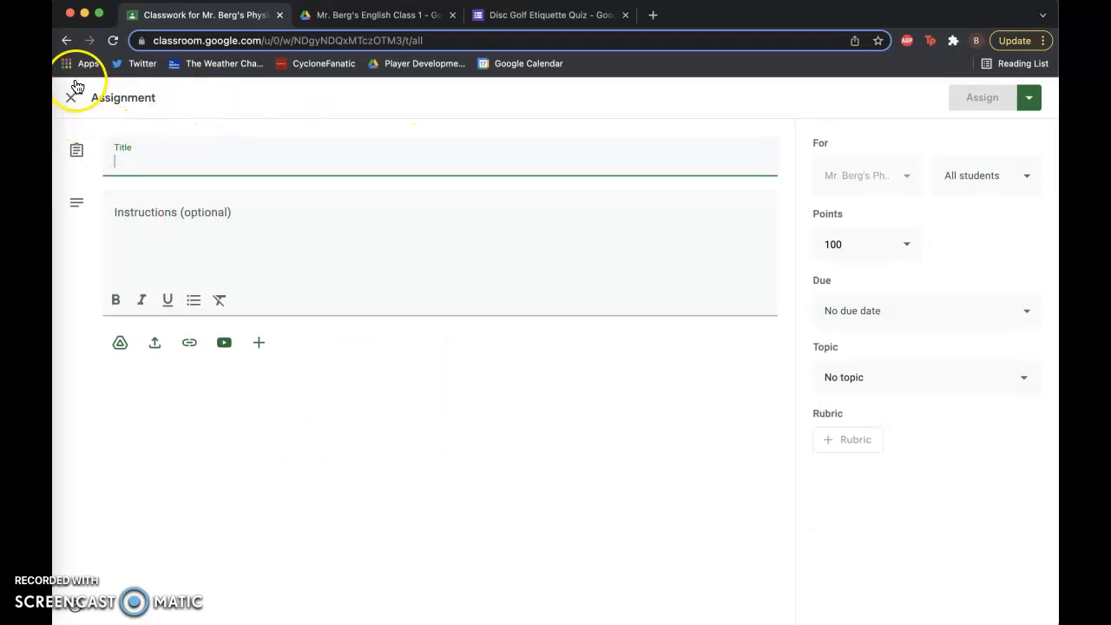
click(72, 98)
click(340, 24)
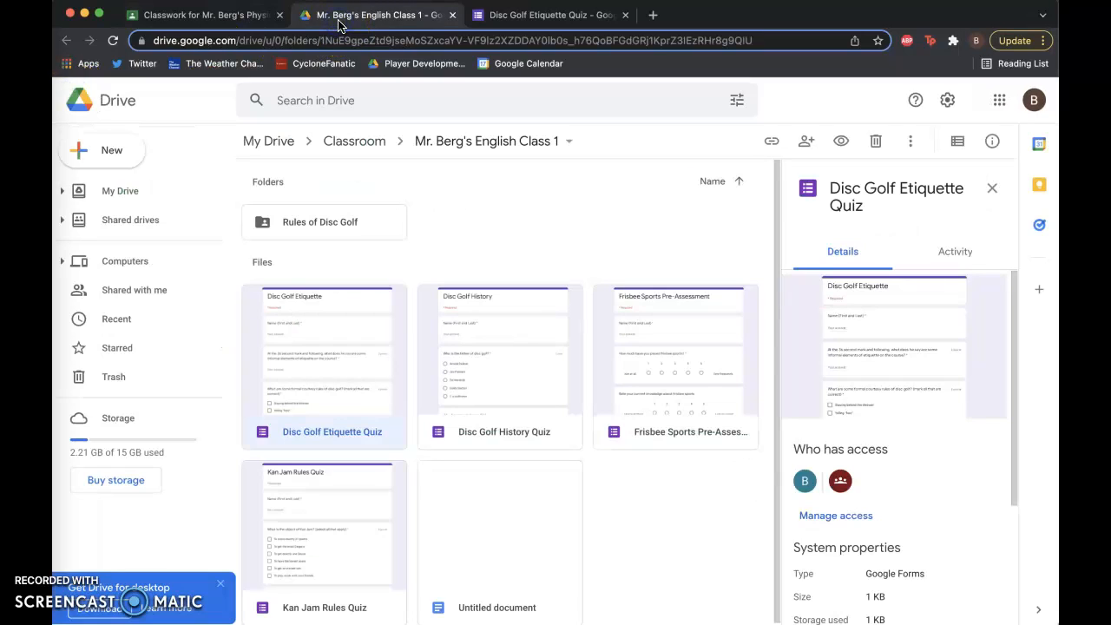
click(257, 18)
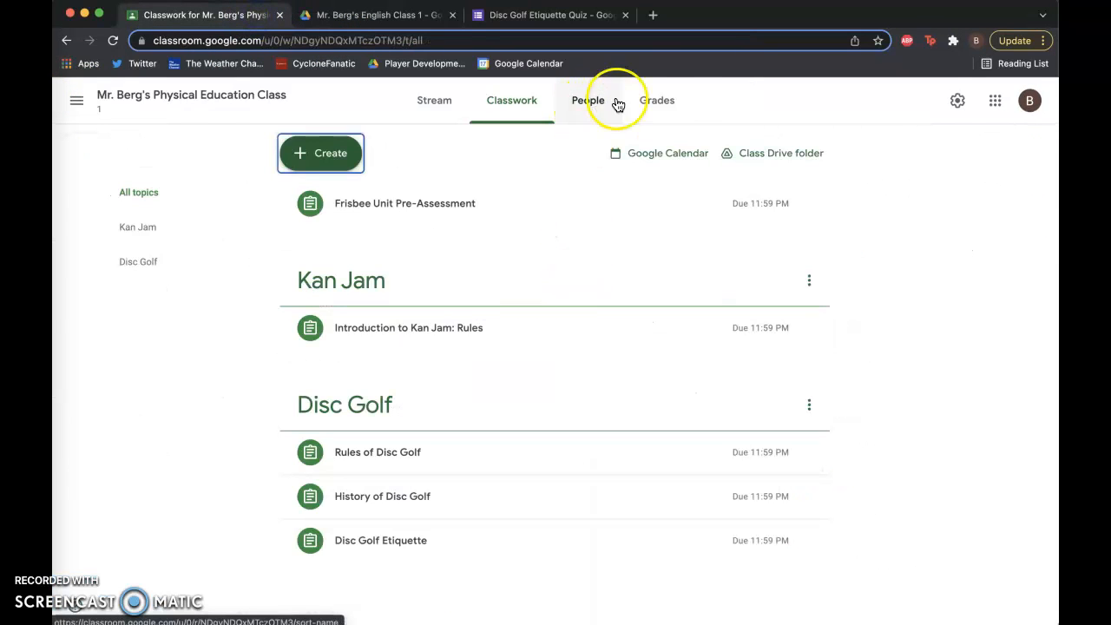
Review the students' assignment grades in the class gradebook and go back to the class stream
click(657, 102)
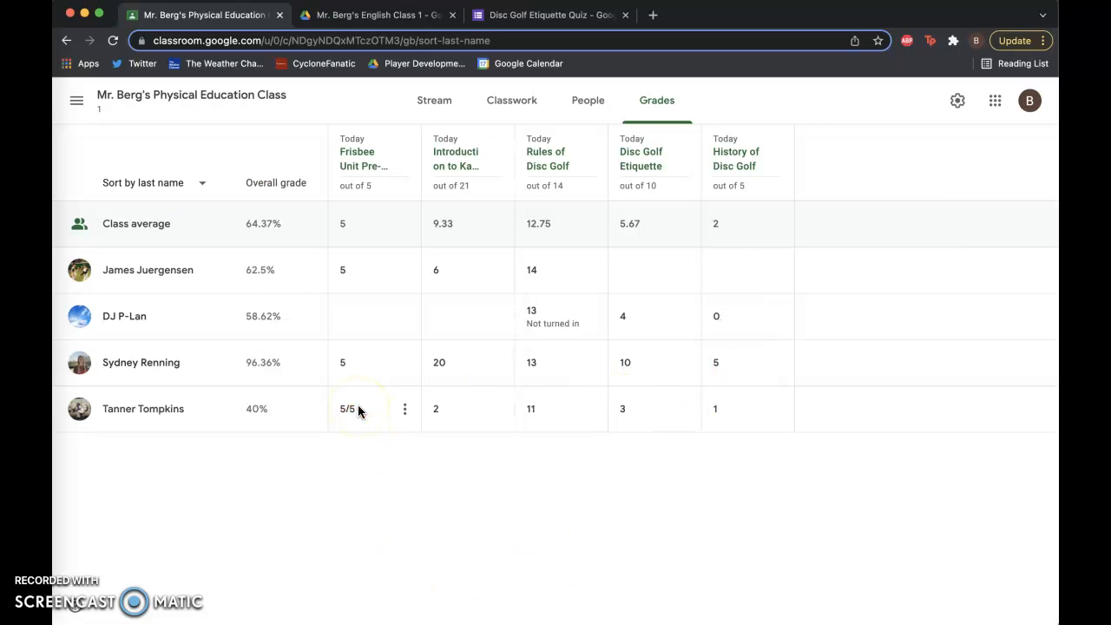
click(438, 104)
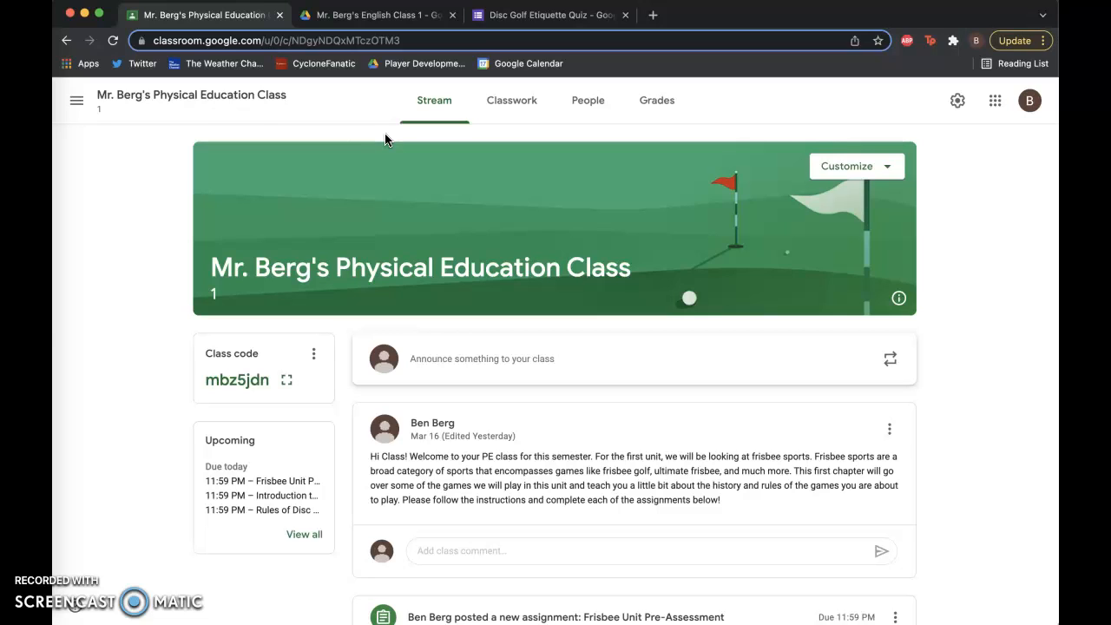
click(63, 553)
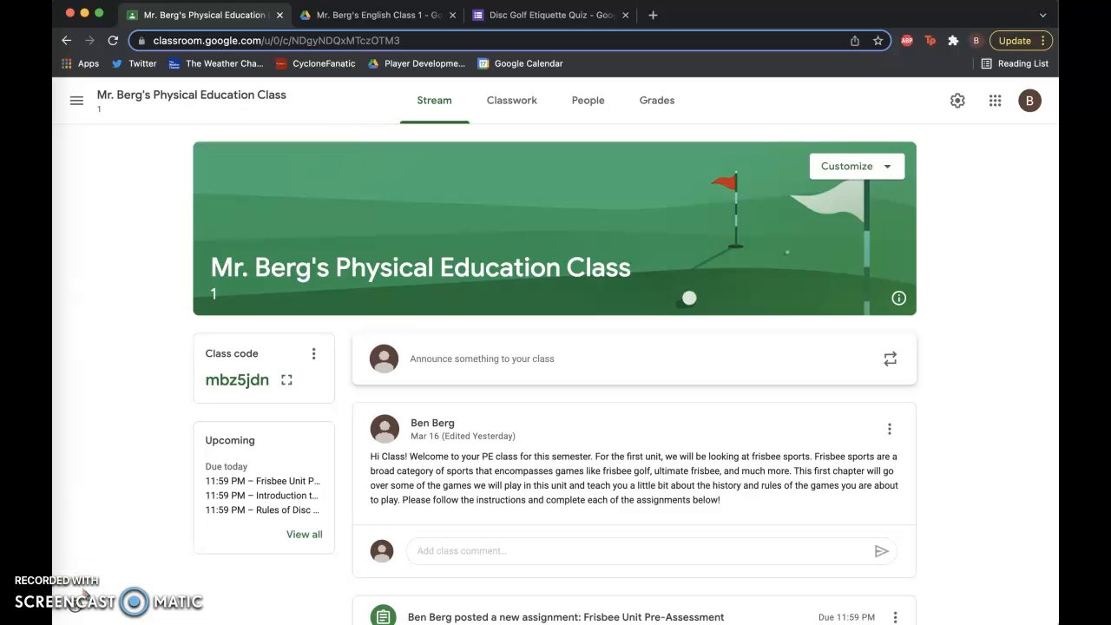